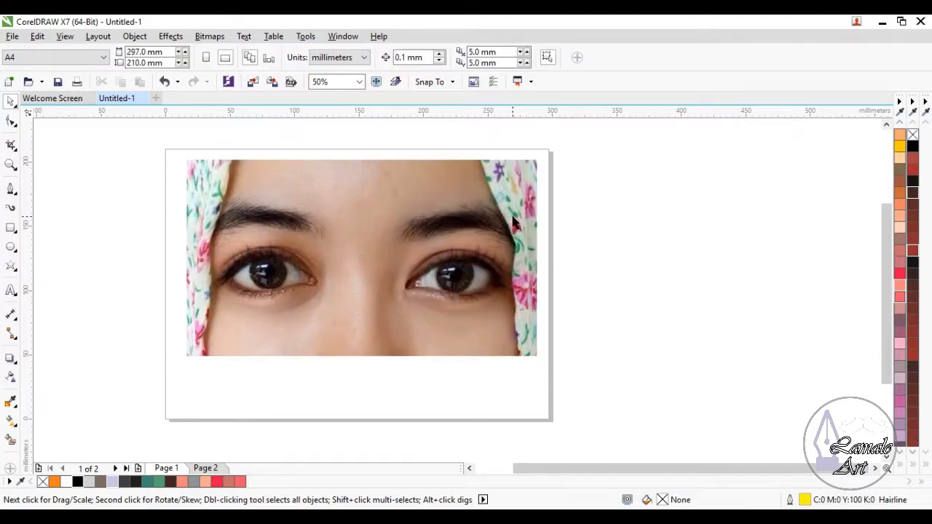
# Step: Lock the eye photo on the page
pyautogui.rightClick(513, 222)
pyautogui.click(559, 338)
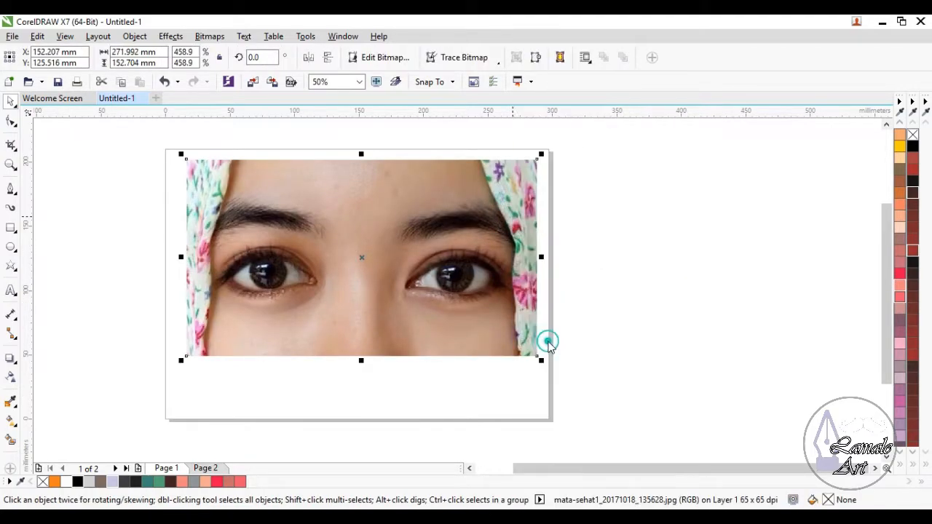
# Step: Start a Pen tool curve on the photo's right-hand eye, tracing the lower lid edge from below the iris to the inner corner
pyautogui.click(11, 188)
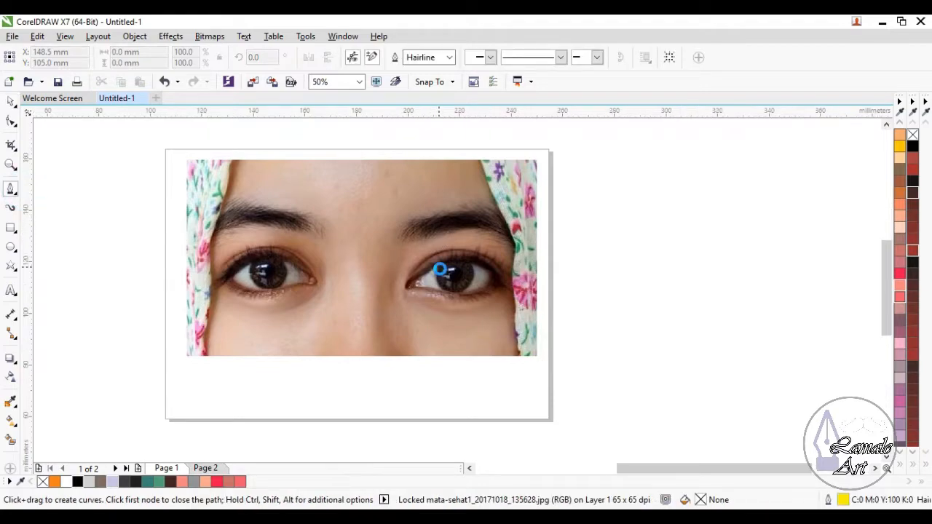
pyautogui.scroll(2, 440, 287)
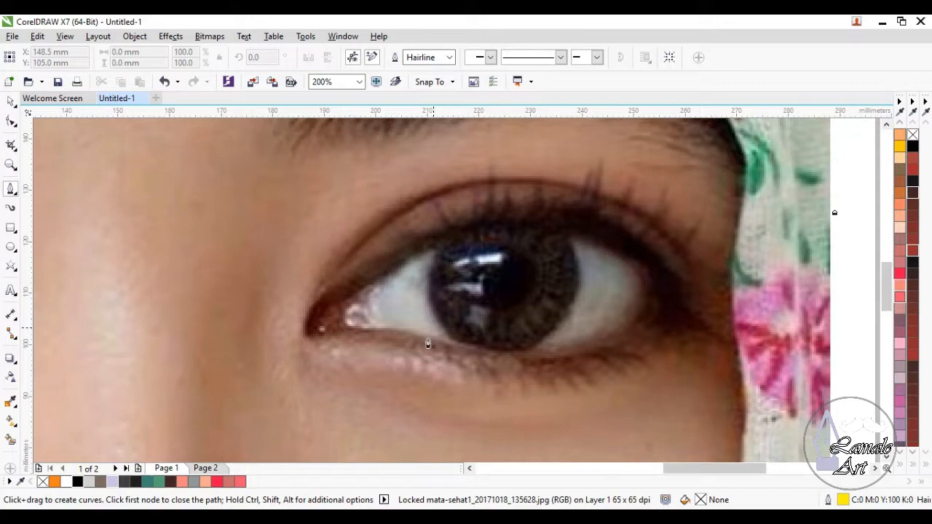
pyautogui.scroll(1, 438, 357)
pyautogui.scroll(-1, 440, 352)
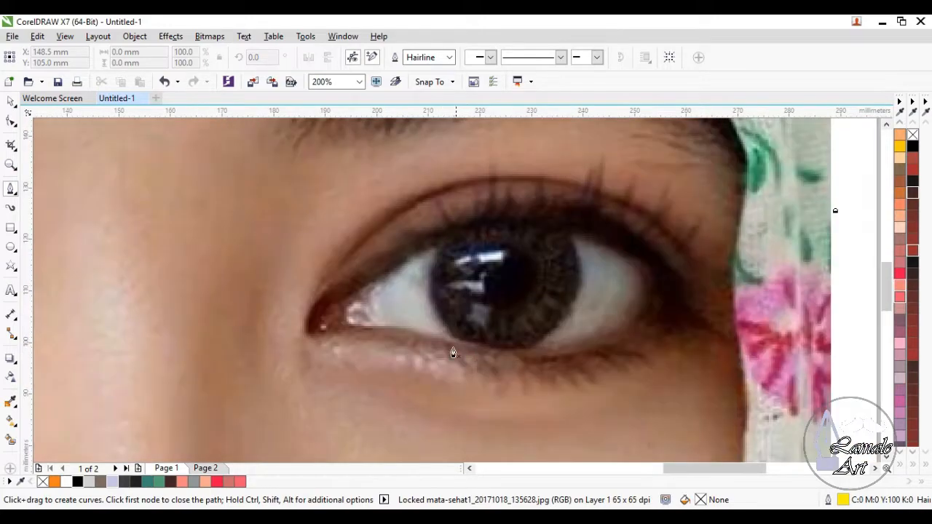
pyautogui.click(444, 350)
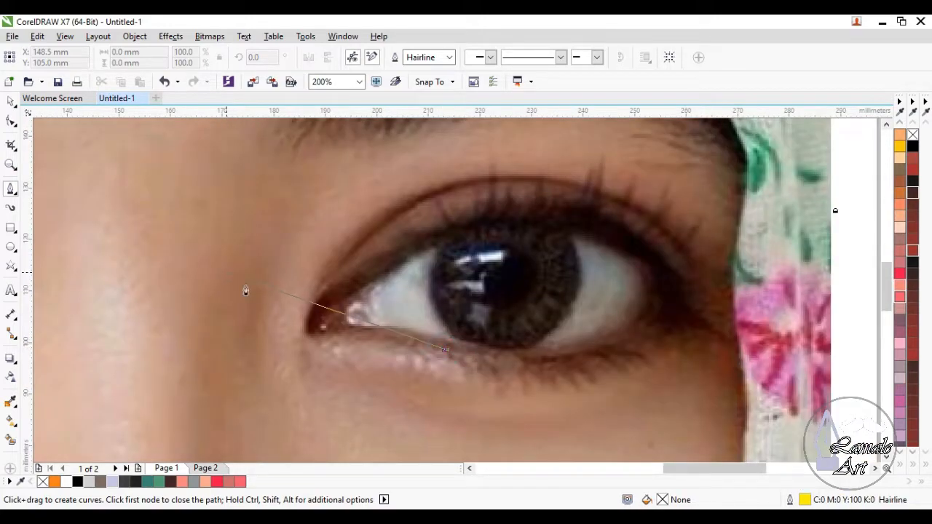
pyautogui.scroll(1, 387, 340)
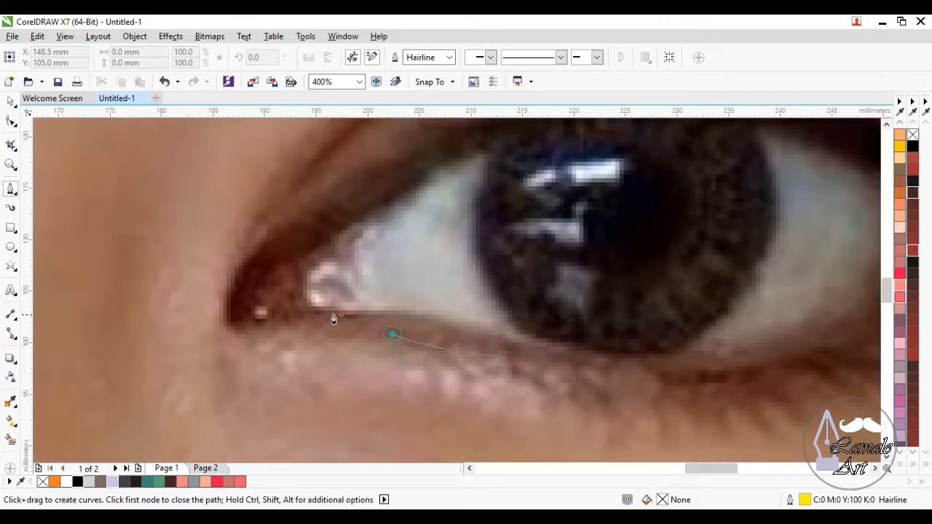
pyautogui.moveTo(334, 319); pyautogui.dragTo(310, 324)
pyautogui.click(222, 334)
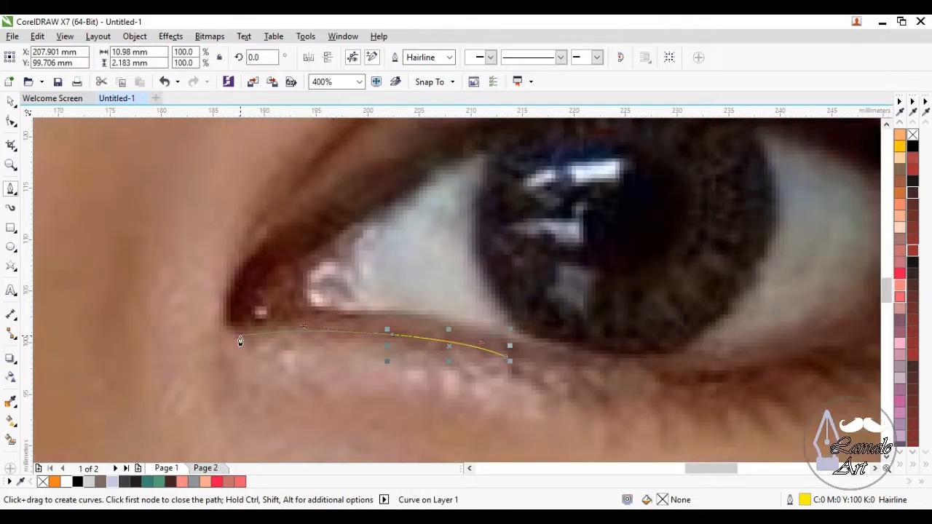
pyautogui.scroll(-1, 217, 320)
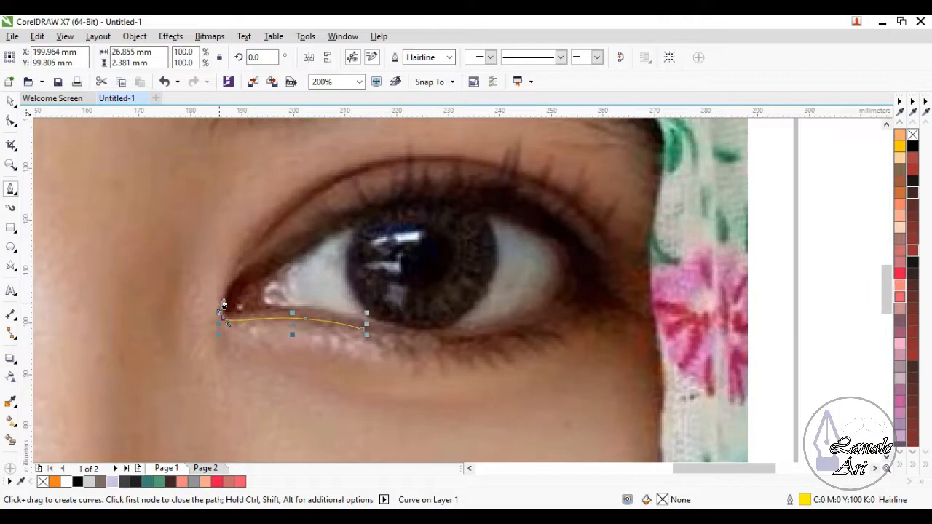
# Step: Continue the curve over the upper lash line to a pointed tip at the outer corner and start back along its inner edge
pyautogui.moveTo(362, 204); pyautogui.dragTo(480, 166)
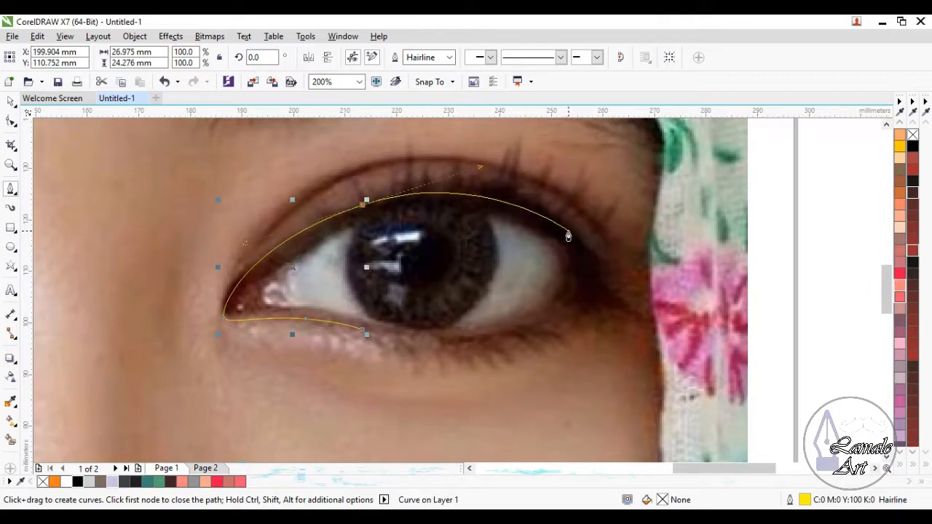
pyautogui.moveTo(568, 236); pyautogui.dragTo(616, 298)
pyautogui.hotkey('ctrl', 'z')
pyautogui.moveTo(578, 237); pyautogui.dragTo(598, 255)
pyautogui.moveTo(634, 299); pyautogui.dragTo(536, 219)
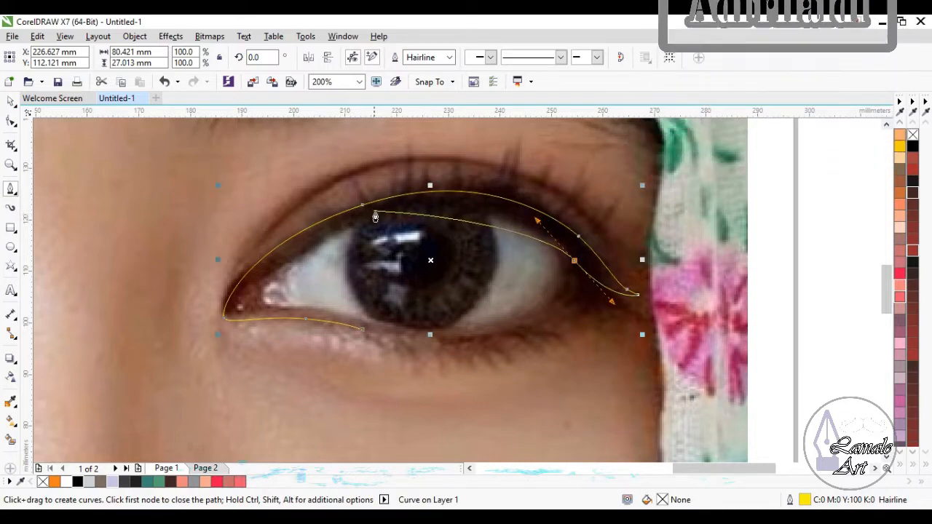
# Step: Trace the inner edge of the lash line back around the inner corner and close the shape at its starting point
pyautogui.moveTo(375, 212); pyautogui.dragTo(284, 239)
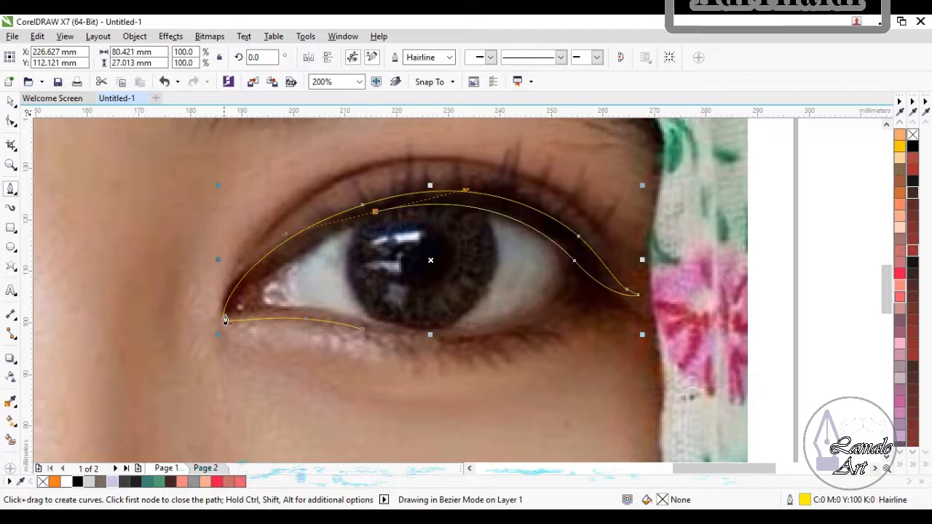
pyautogui.click(225, 318)
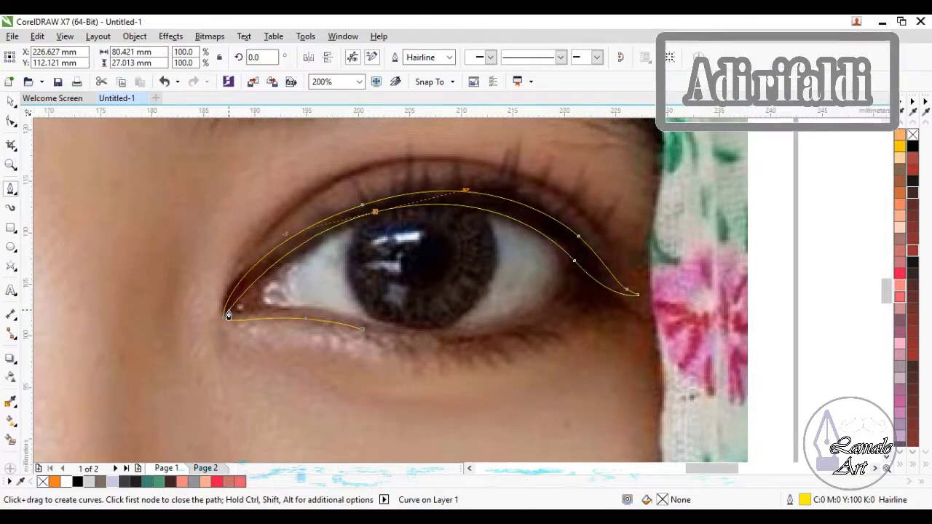
pyautogui.scroll(2, 238, 310)
pyautogui.moveTo(246, 295)
pyautogui.mouseDown()
pyautogui.moveTo(240, 353)
pyautogui.moveTo(224, 360)
pyautogui.mouseUp()
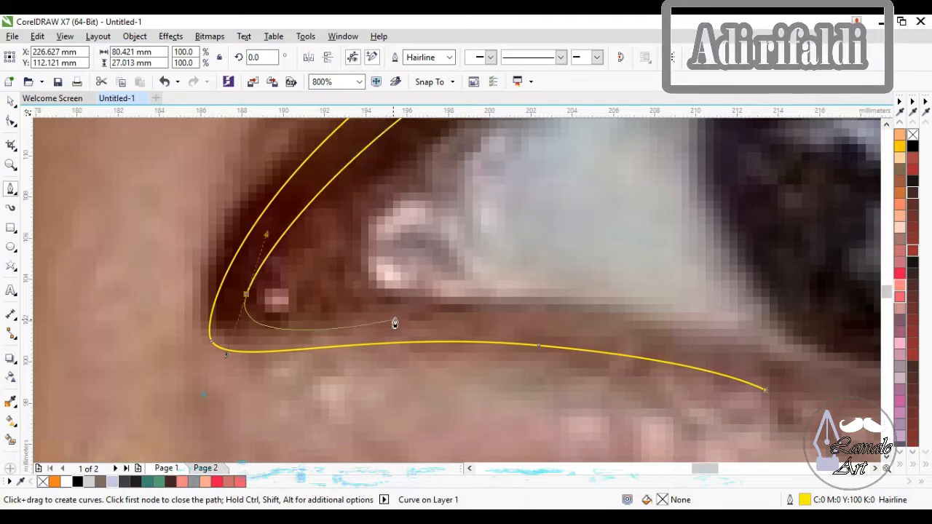
pyautogui.moveTo(401, 319); pyautogui.dragTo(428, 319)
pyautogui.moveTo(766, 390); pyautogui.dragTo(647, 312)
pyautogui.click(215, 268)
pyautogui.scroll(-4, 218, 268)
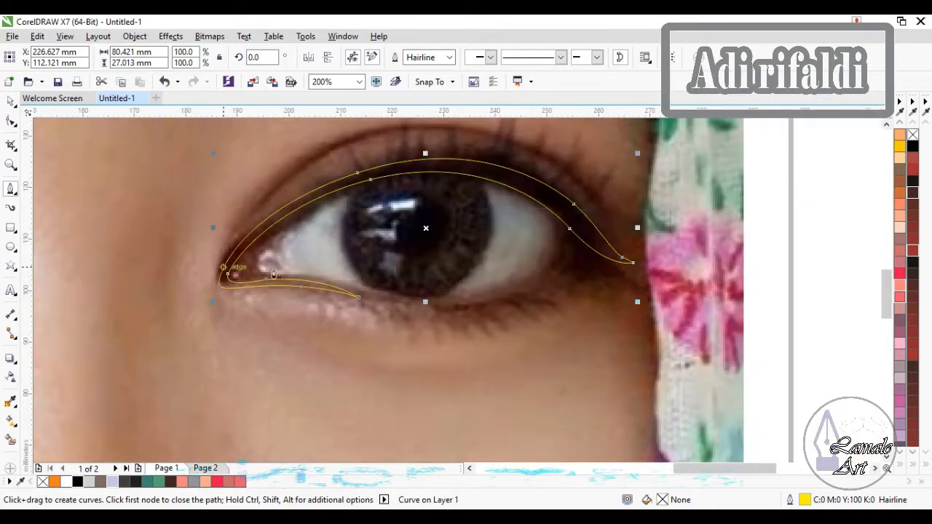
# Step: Draw a closed, tapered shape along the outer part of the lower lash line, overlapping the upper lash shape at the outer corner
pyautogui.scroll(1, 590, 303)
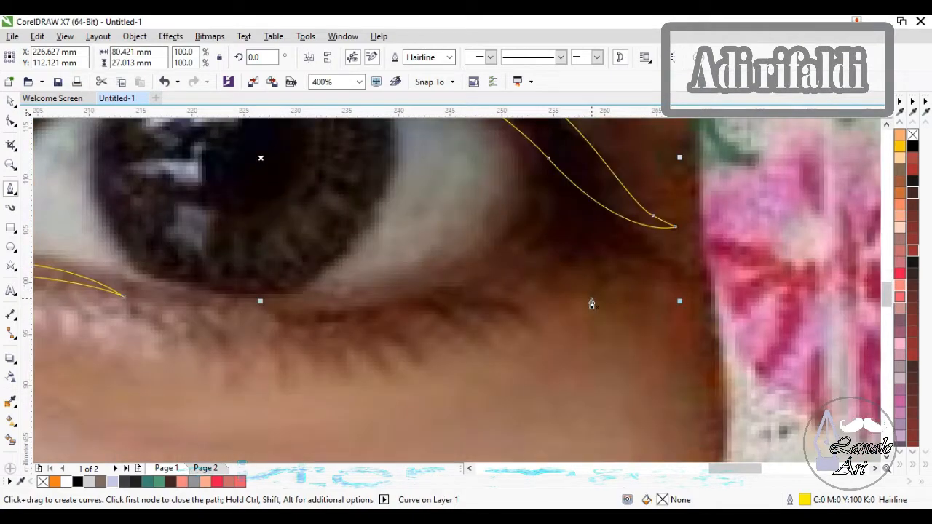
pyautogui.click(337, 301)
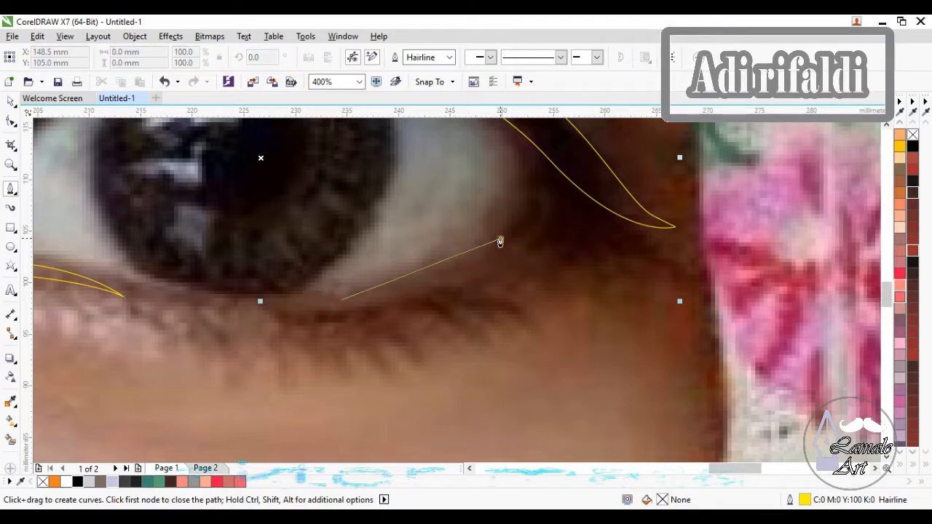
pyautogui.moveTo(501, 238); pyautogui.dragTo(536, 204)
pyautogui.click(549, 170)
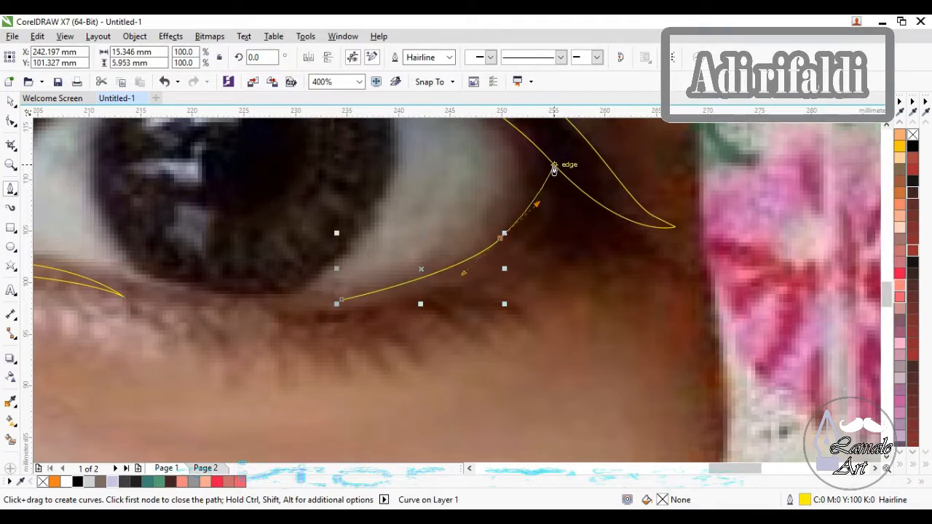
pyautogui.moveTo(553, 168); pyautogui.dragTo(597, 182)
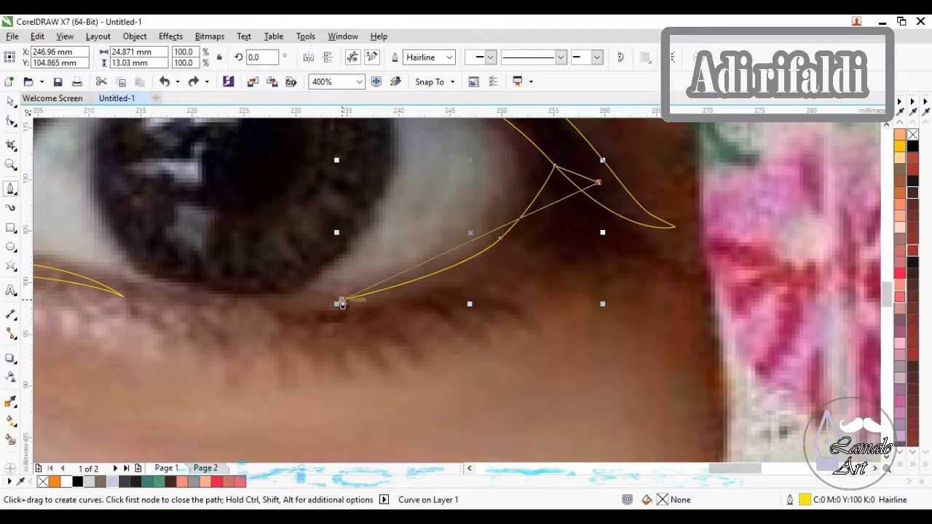
pyautogui.moveTo(341, 304); pyautogui.dragTo(524, 312)
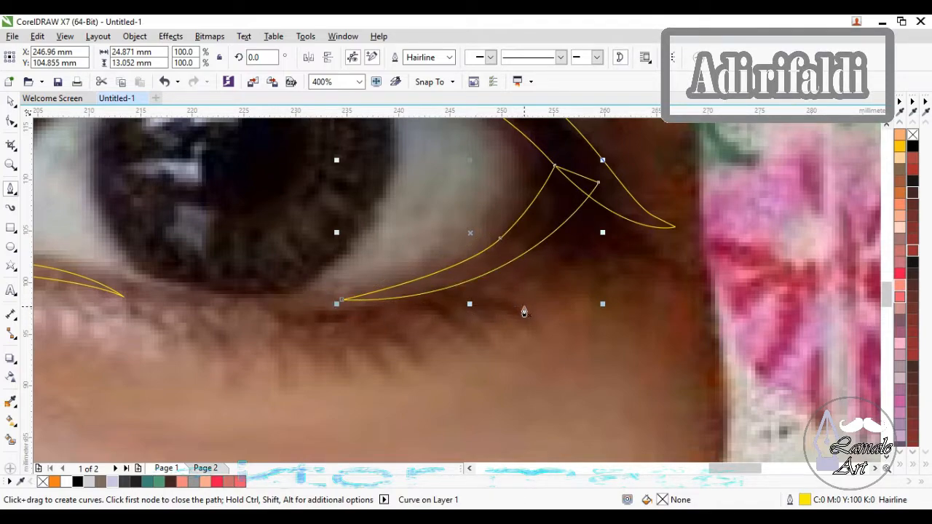
pyautogui.click(12, 102)
pyautogui.click(472, 266)
pyautogui.scroll(-2, 471, 268)
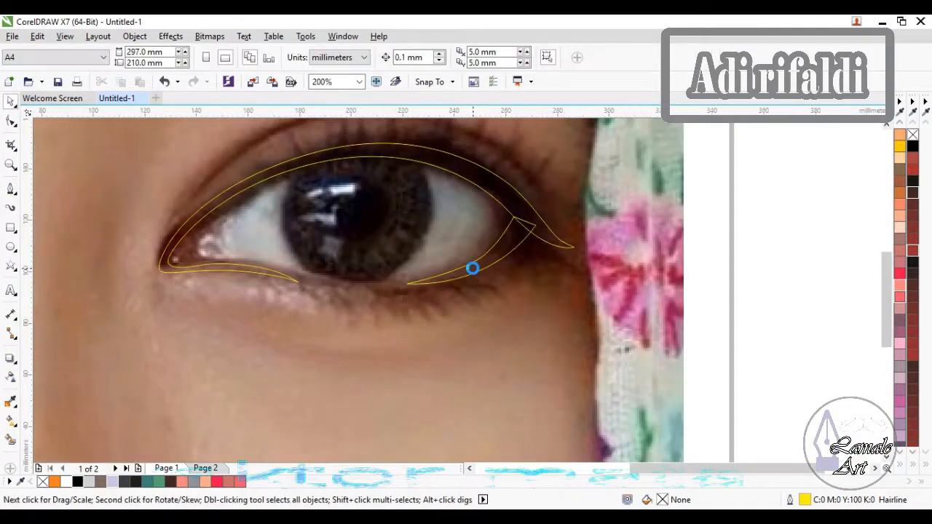
pyautogui.scroll(1, 420, 214)
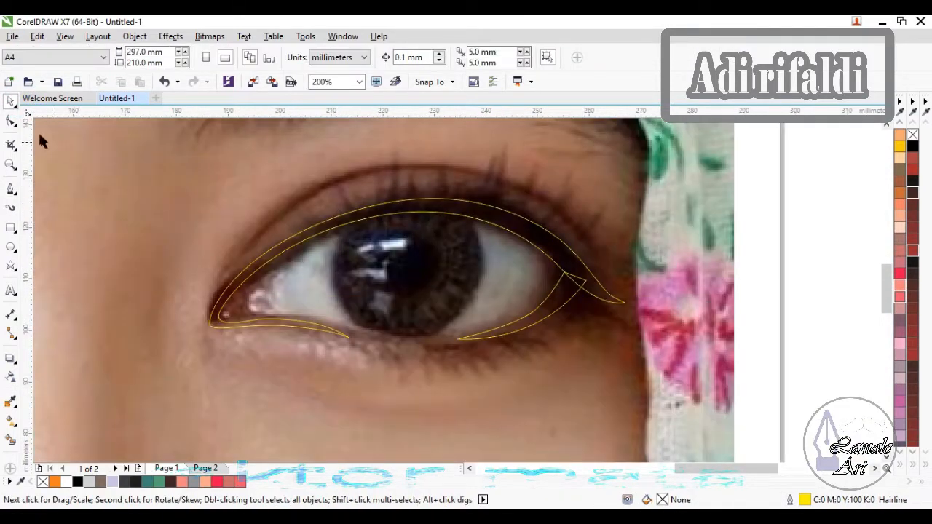
# Step: Adjust the upper lash shape's inner-edge nodes so the outline follows the eye's inner corner smoothly
pyautogui.click(9, 123)
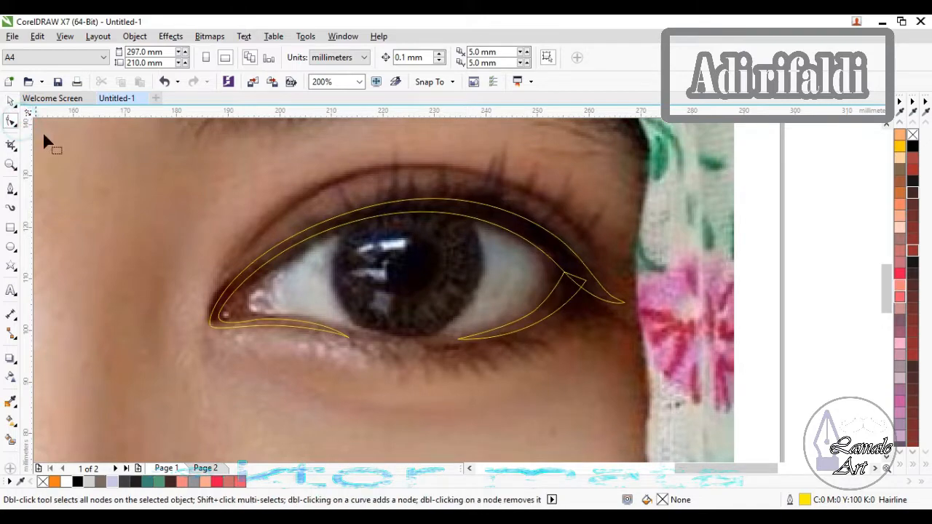
pyautogui.click(328, 233)
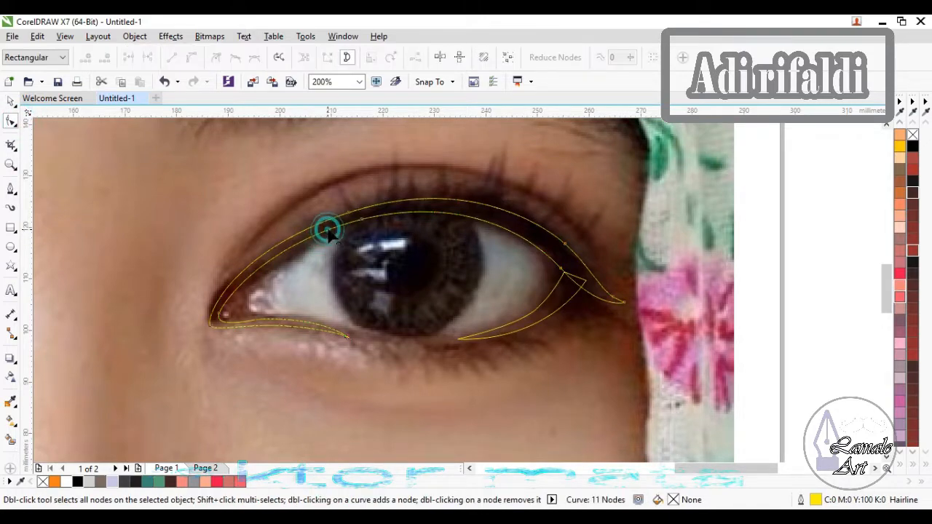
pyautogui.scroll(2, 231, 329)
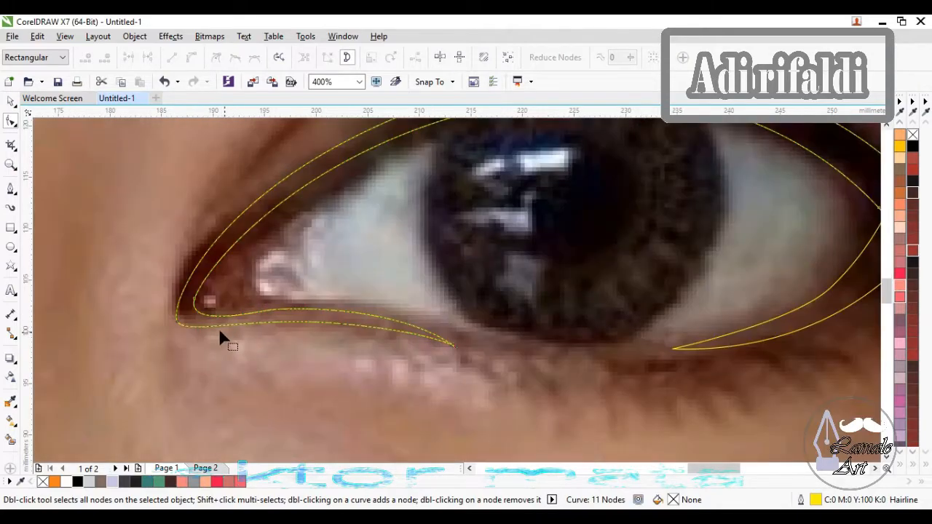
pyautogui.click(173, 267)
pyautogui.doubleClick(325, 290)
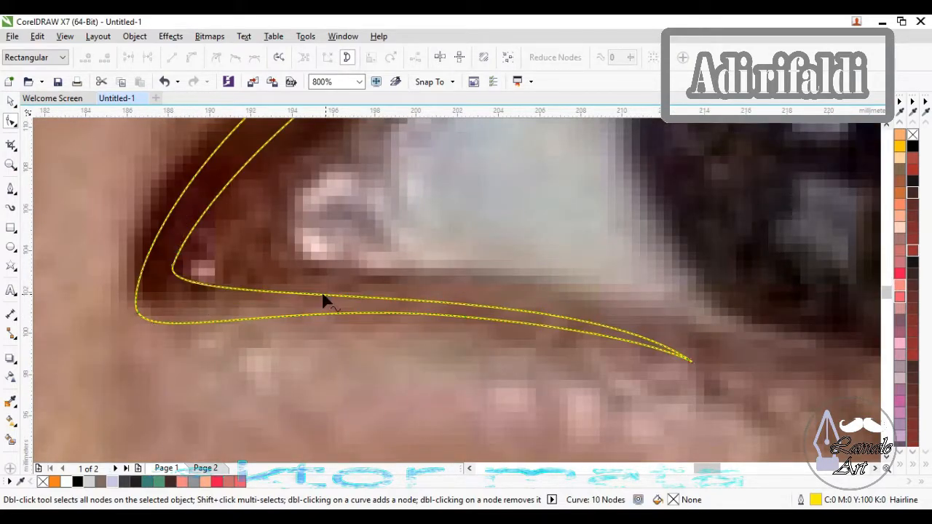
pyautogui.hotkey('ctrl', 'z')
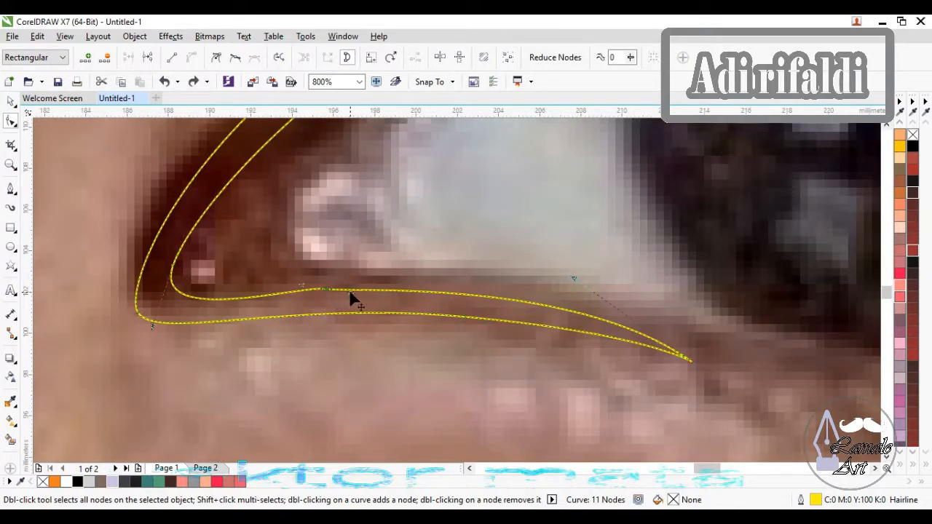
pyautogui.moveTo(350, 294); pyautogui.dragTo(318, 301)
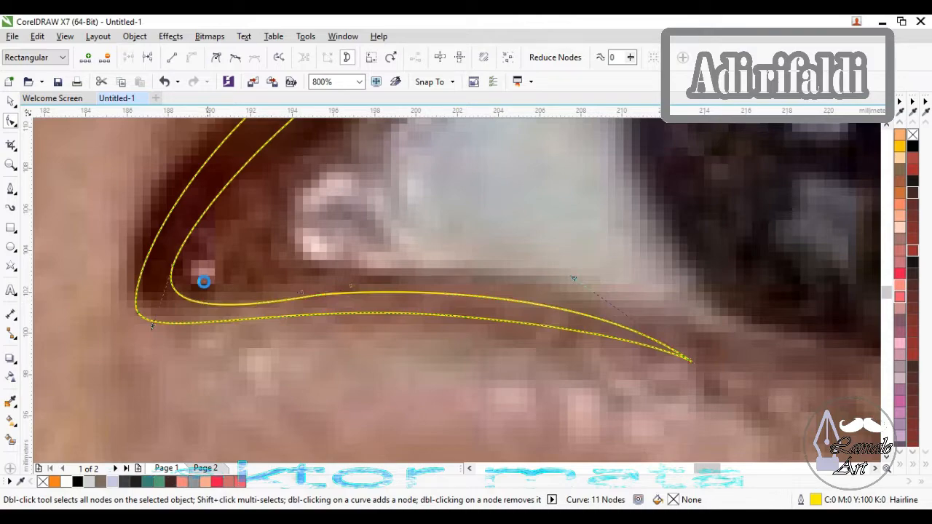
pyautogui.hotkey('ctrl', 'z')
pyautogui.moveTo(177, 266); pyautogui.dragTo(170, 276)
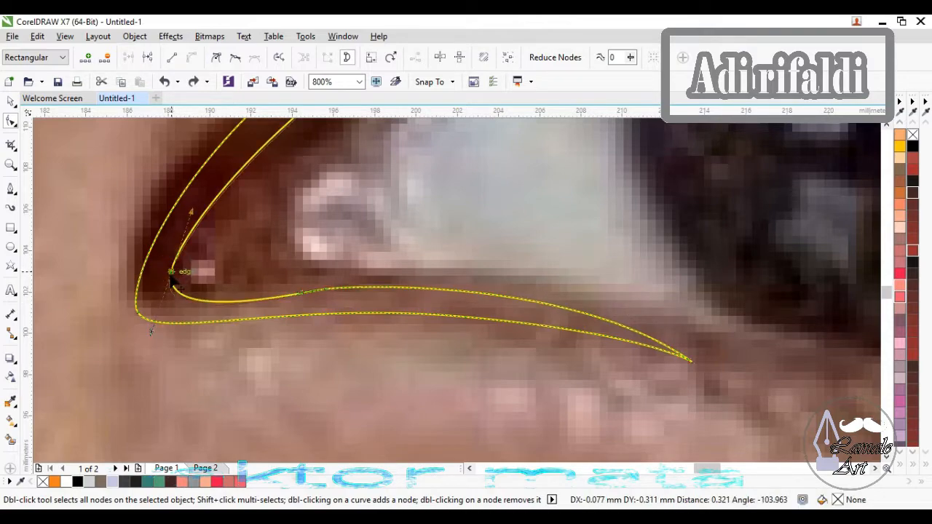
pyautogui.scroll(-2, 215, 307)
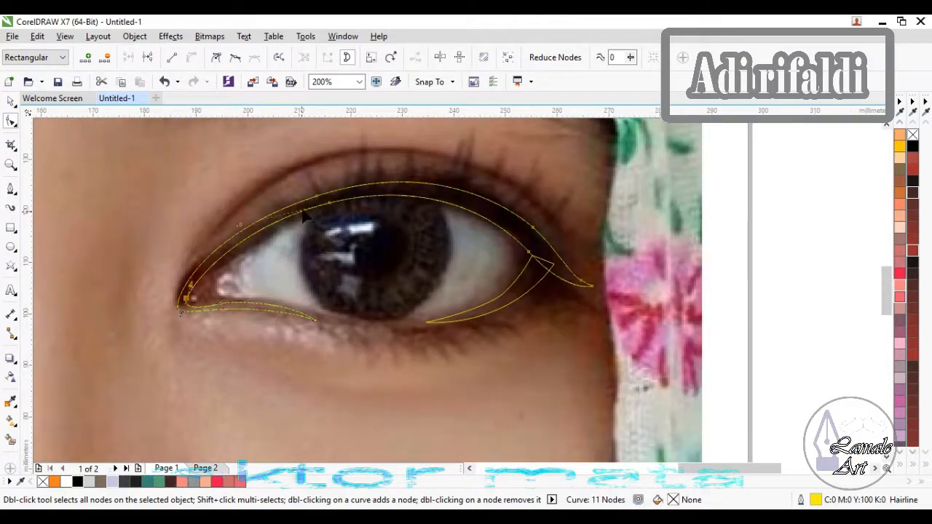
# Step: Refine the curvature of the upper lash shape's outer edge by adjusting the handle of its node above the iris
pyautogui.scroll(1, 312, 183)
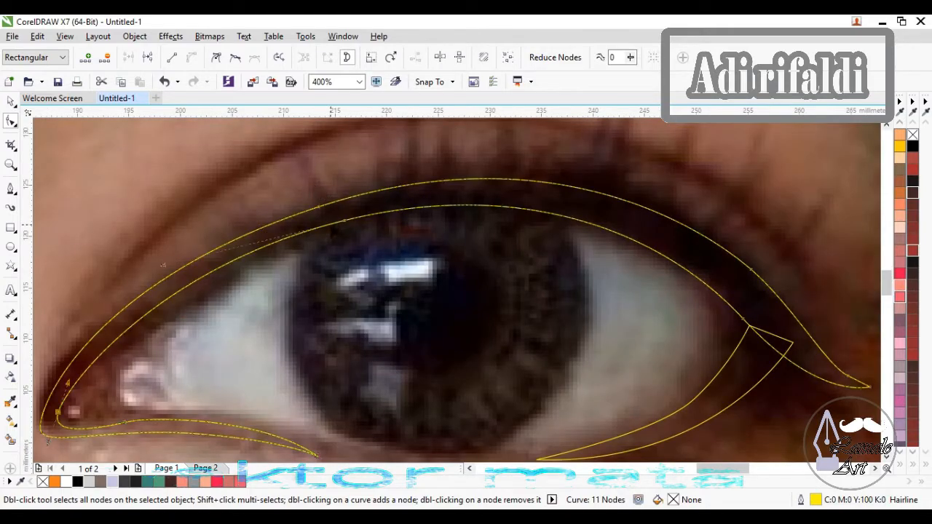
pyautogui.click(319, 208)
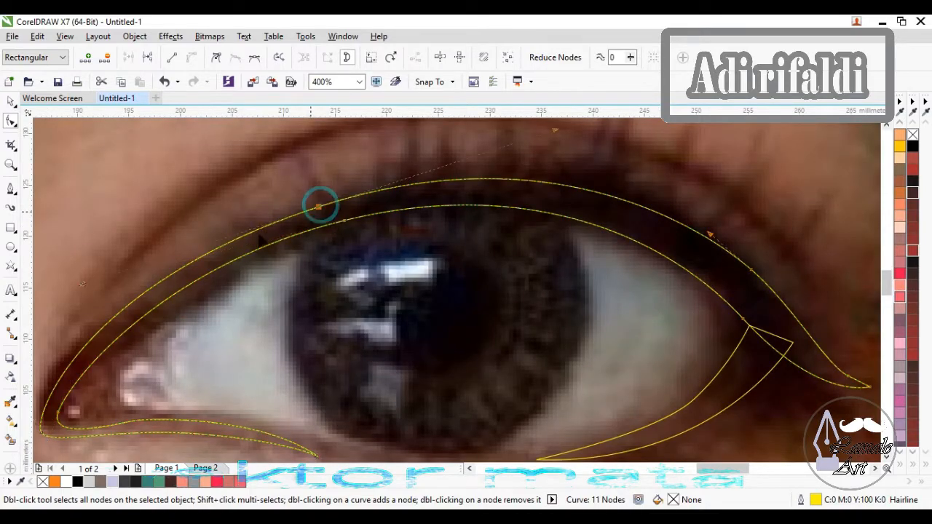
pyautogui.click(83, 283)
pyautogui.click(318, 208)
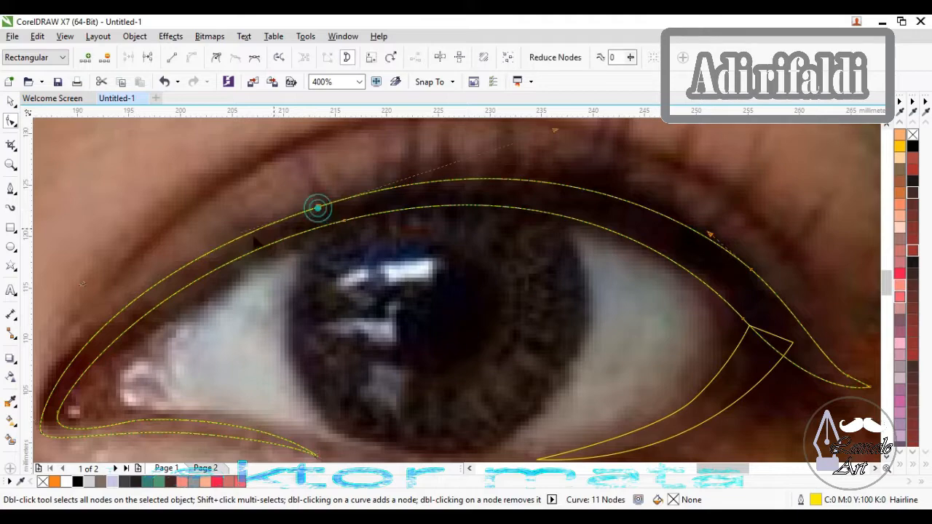
pyautogui.moveTo(82, 286); pyautogui.dragTo(83, 290)
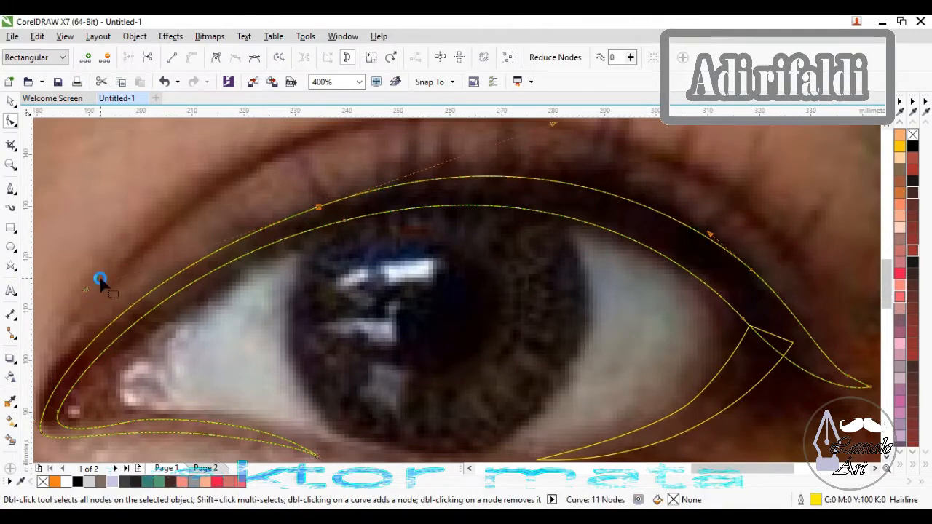
# Step: Delete the middle node on the inner edge of the outer lower lash shape to smooth its curve
pyautogui.scroll(-2, 99, 275)
pyautogui.click(374, 357)
pyautogui.scroll(2, 381, 362)
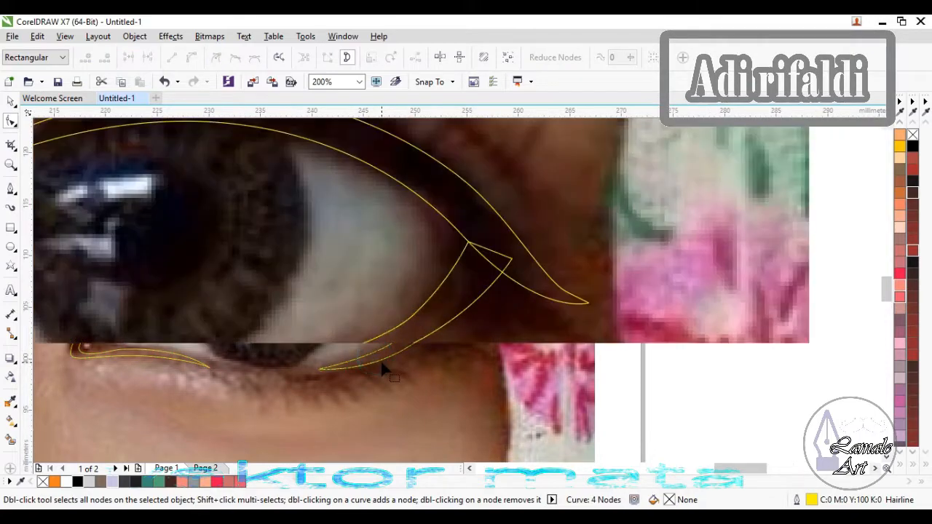
pyautogui.click(413, 318)
pyautogui.scroll(1, 413, 319)
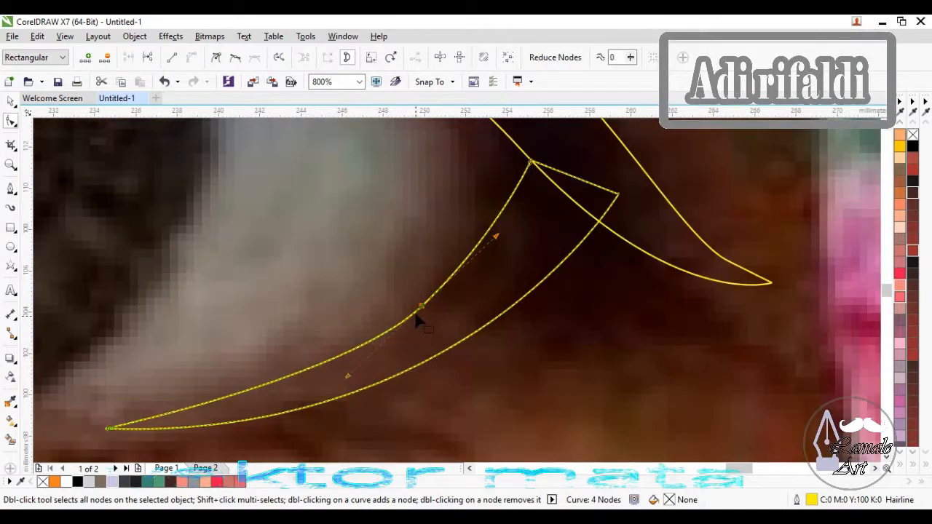
pyautogui.doubleClick(420, 307)
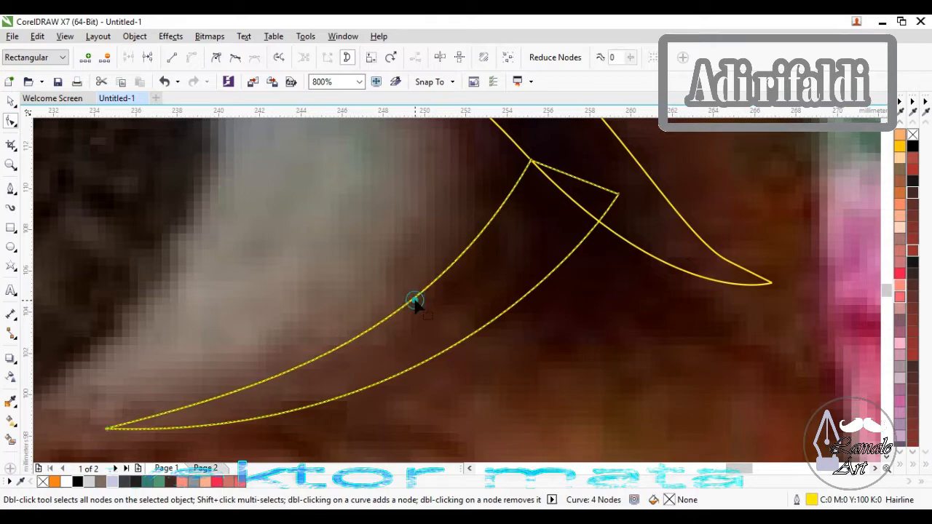
pyautogui.scroll(-2, 420, 307)
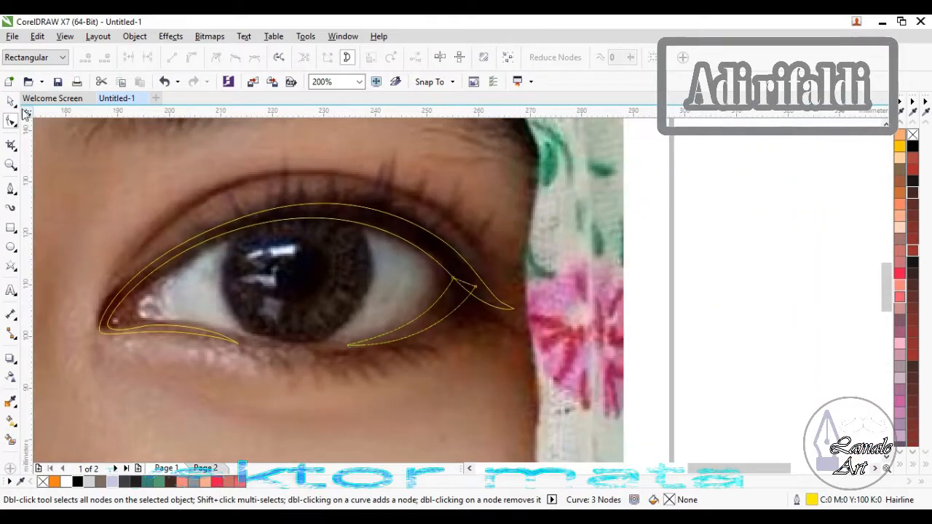
# Step: Trace the lower edge of the eyelid crease with the Pen tool, about 70 mm wide, from above the inner corner to the outer end
pyautogui.click(10, 103)
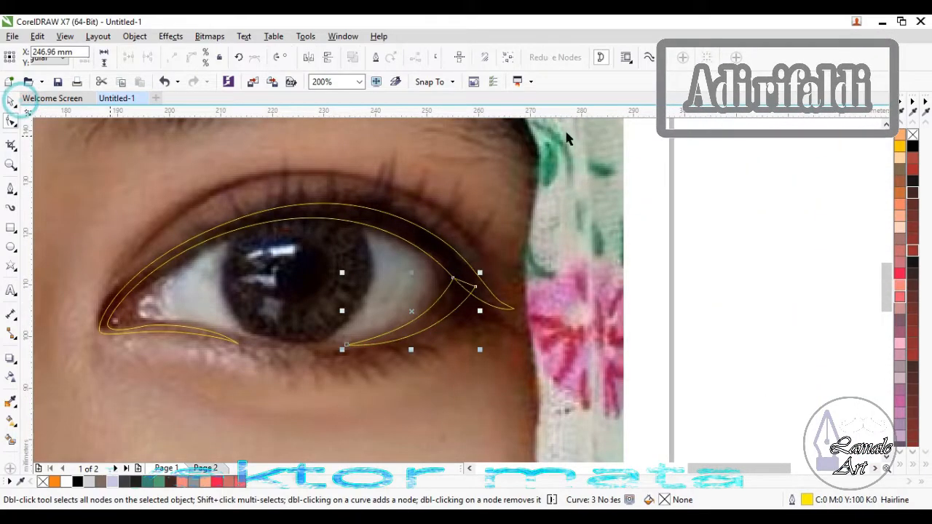
pyautogui.click(11, 190)
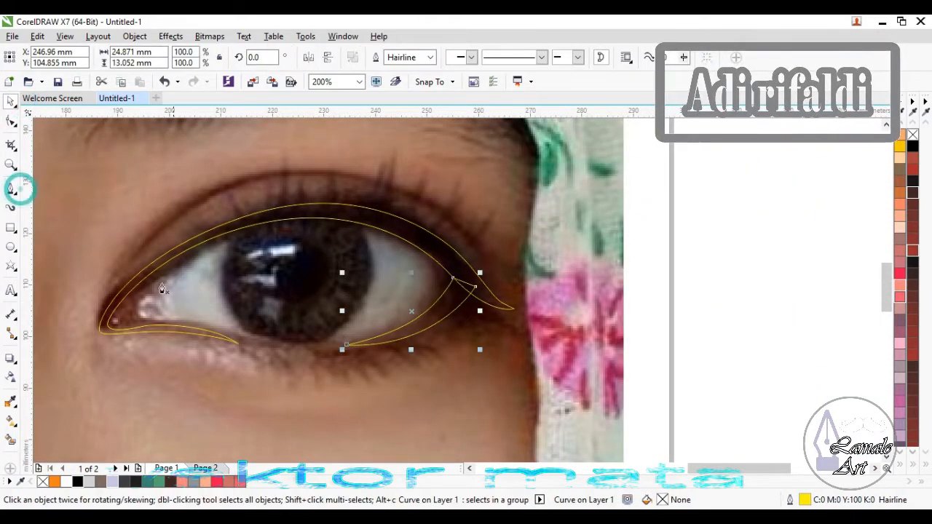
pyautogui.click(128, 264)
pyautogui.moveTo(287, 172); pyautogui.dragTo(357, 165)
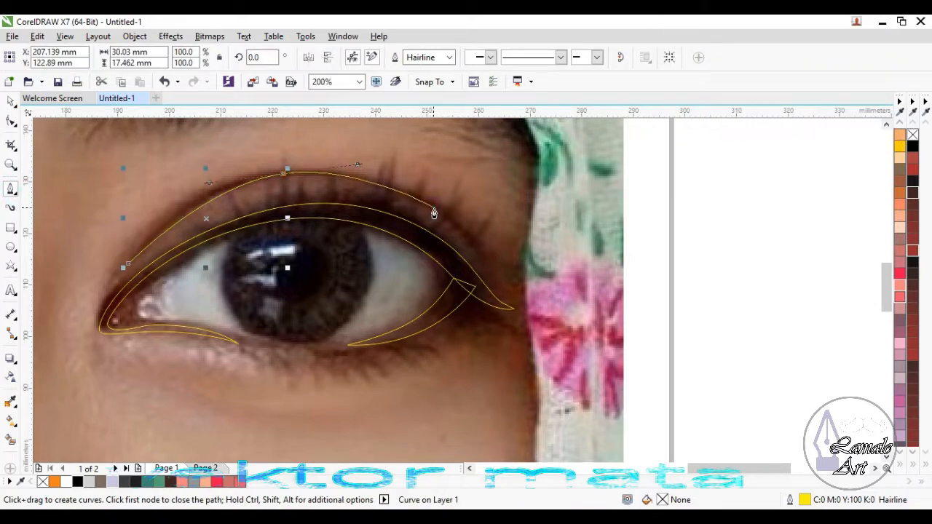
pyautogui.moveTo(434, 213); pyautogui.dragTo(442, 219)
pyautogui.moveTo(469, 251); pyautogui.dragTo(473, 257)
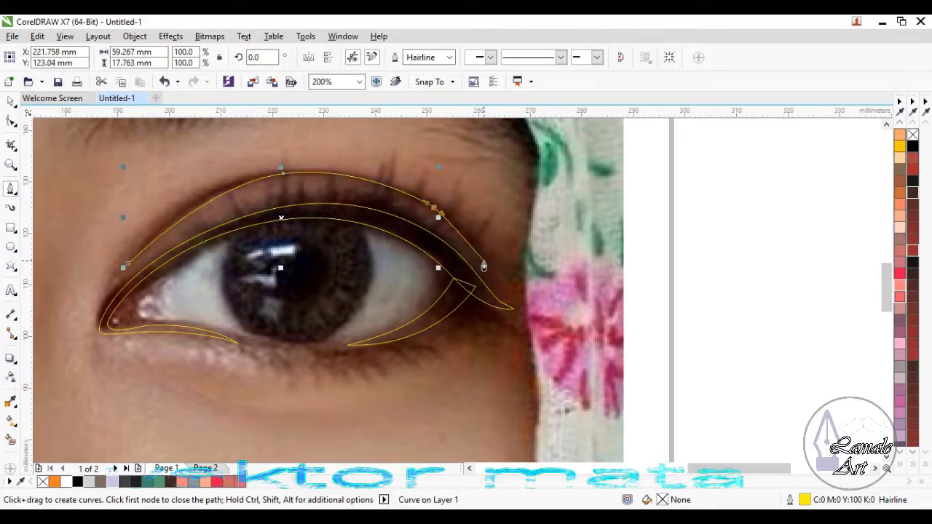
pyautogui.click(483, 266)
# Step: Trace the crease's upper edge back to the starting point, closing a thin shape about 70 by 19.6 mm
pyautogui.moveTo(433, 195); pyautogui.dragTo(407, 178)
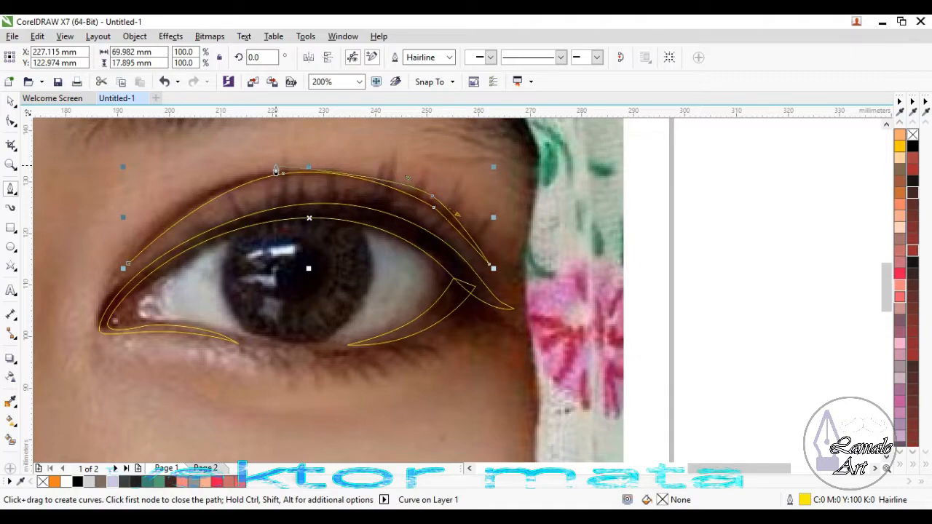
pyautogui.moveTo(275, 171); pyautogui.dragTo(234, 174)
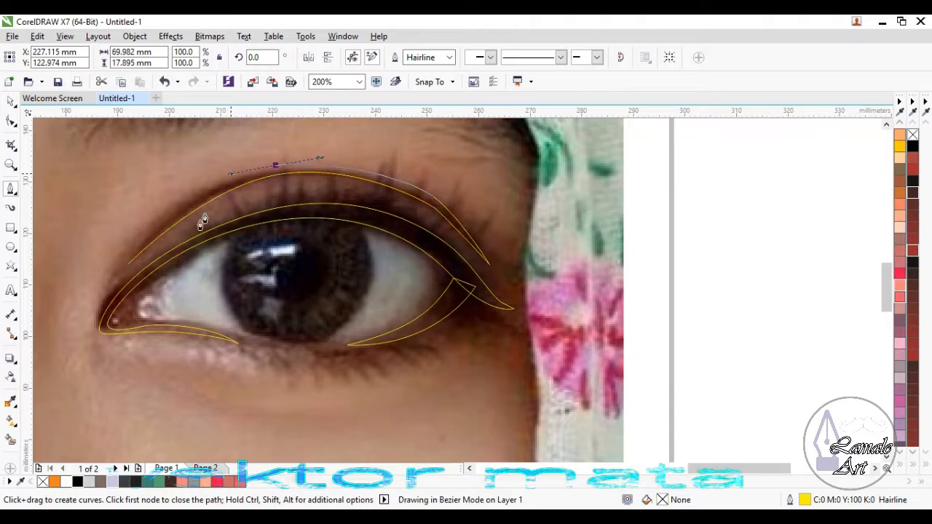
pyautogui.moveTo(129, 263); pyautogui.dragTo(141, 228)
# Step: Draw a closed, curved eyelash about 7.5 by 8.9 mm near the outer corner, rising from the upper lash line across the crease
pyautogui.scroll(1, 282, 210)
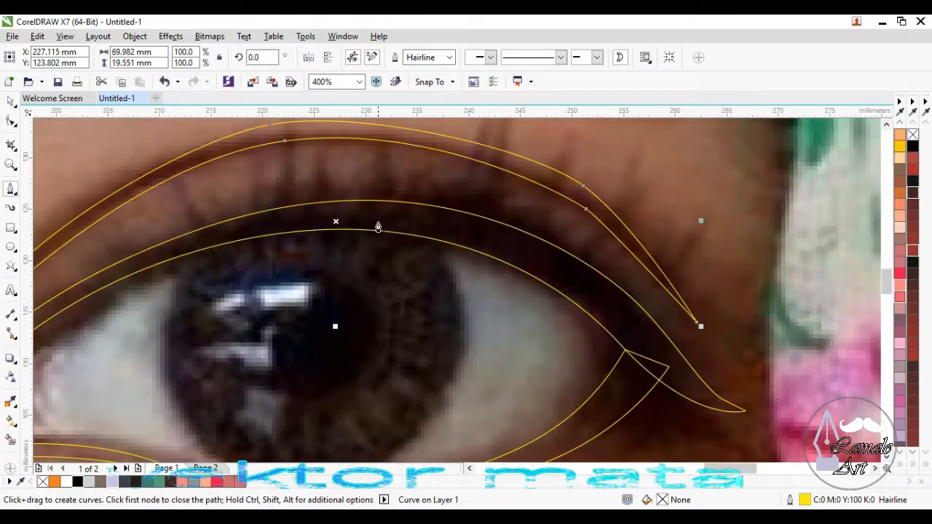
pyautogui.scroll(-2, 378, 226)
pyautogui.scroll(1, 491, 246)
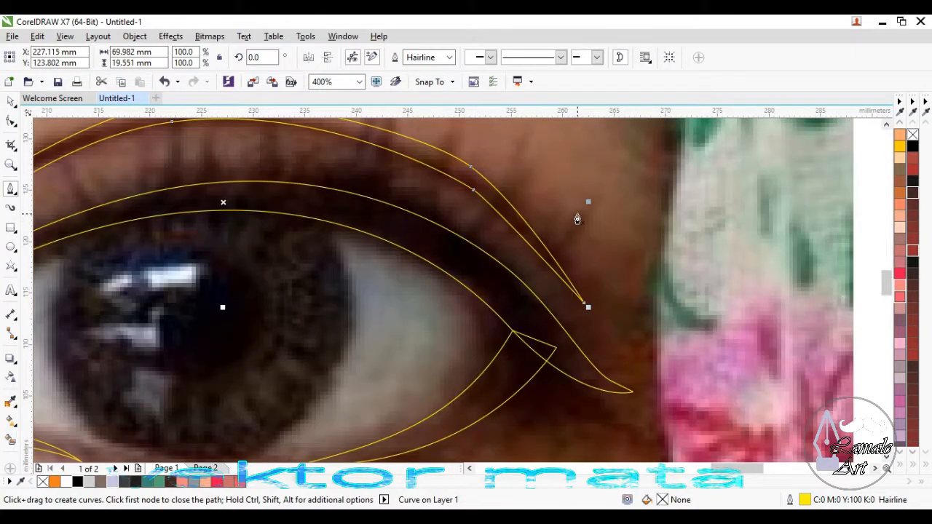
pyautogui.click(578, 213)
pyautogui.moveTo(531, 273); pyautogui.dragTo(518, 285)
pyautogui.click(502, 297)
pyautogui.click(523, 305)
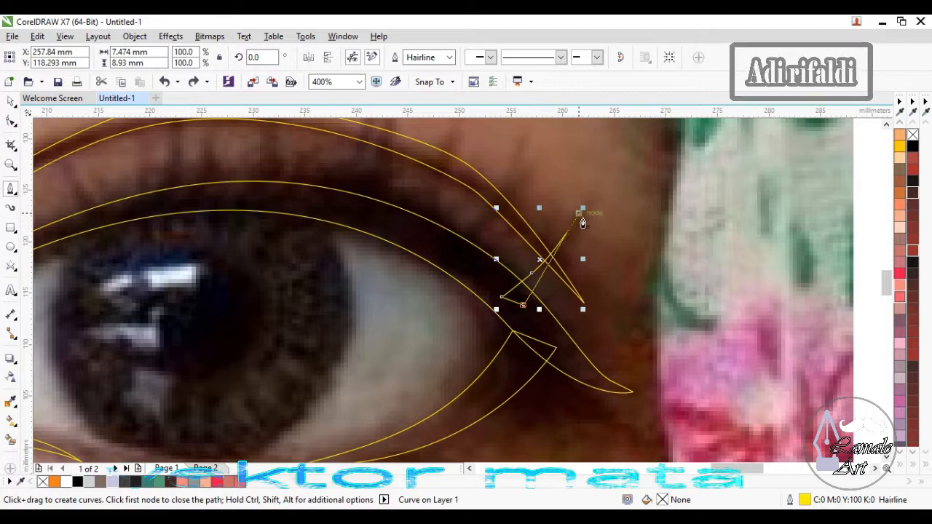
pyautogui.moveTo(580, 214)
pyautogui.mouseDown()
pyautogui.moveTo(570, 267)
pyautogui.moveTo(555, 257)
pyautogui.mouseUp()
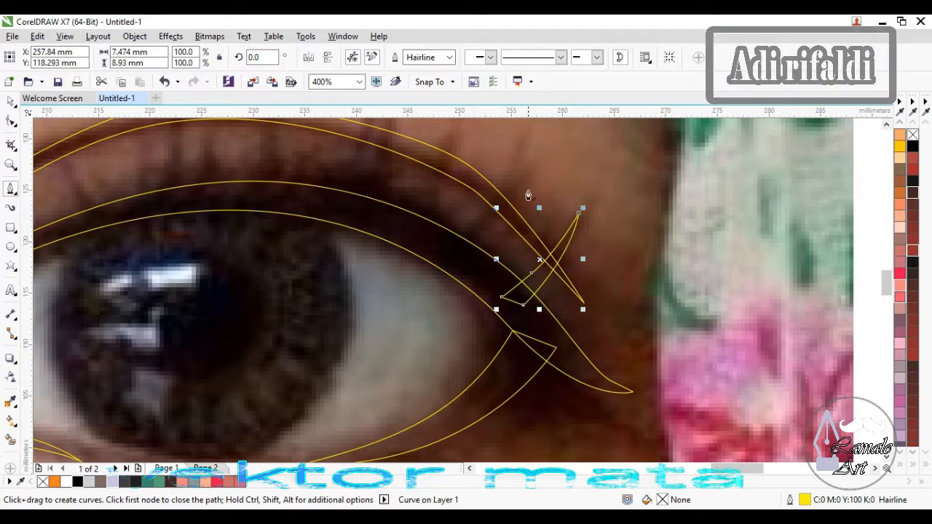
# Step: Draw a second closed upper eyelash, about 6.5 by 6.5 mm, just inward of the outermost one
pyautogui.click(538, 214)
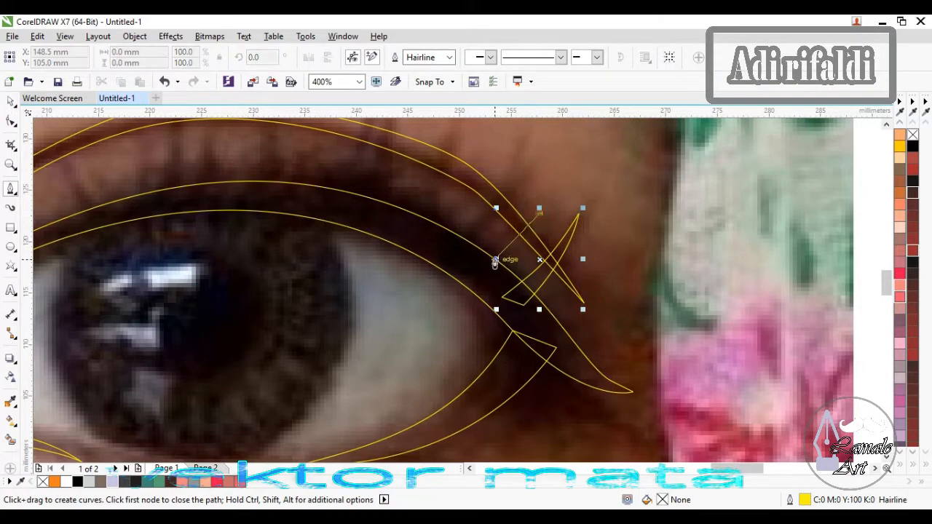
pyautogui.click(478, 268)
pyautogui.click(486, 277)
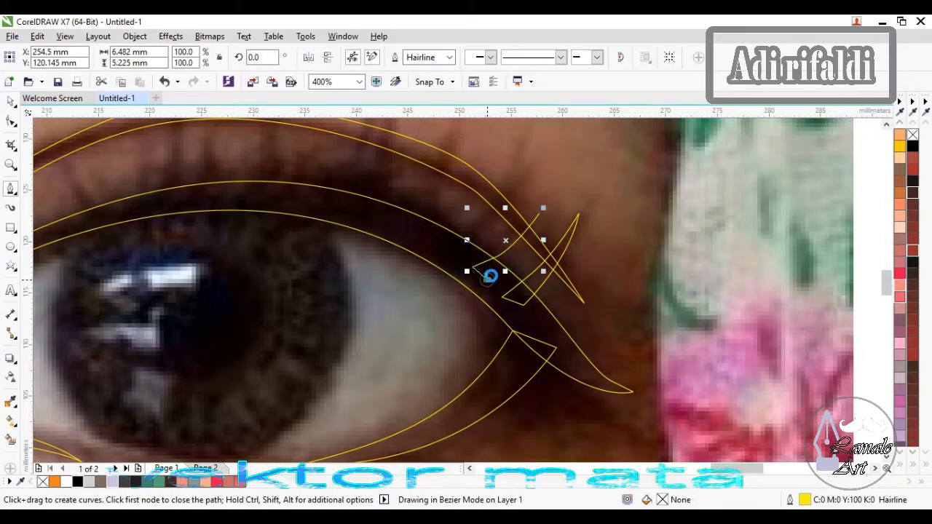
pyautogui.click(541, 214)
pyautogui.click(542, 214)
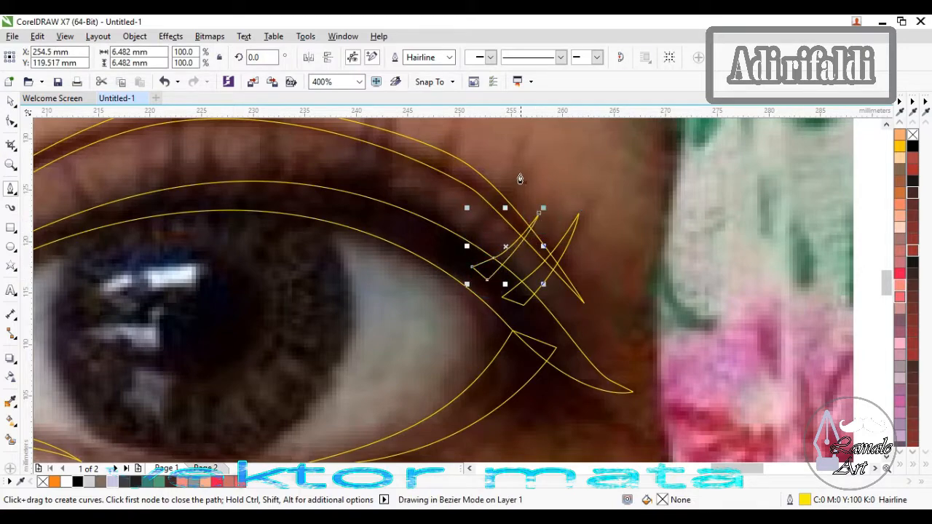
# Step: Draw a third closed upper eyelash, about 7.2 by 8.7 mm, further inward along the lash line
pyautogui.click(524, 160)
pyautogui.moveTo(485, 212); pyautogui.dragTo(461, 247)
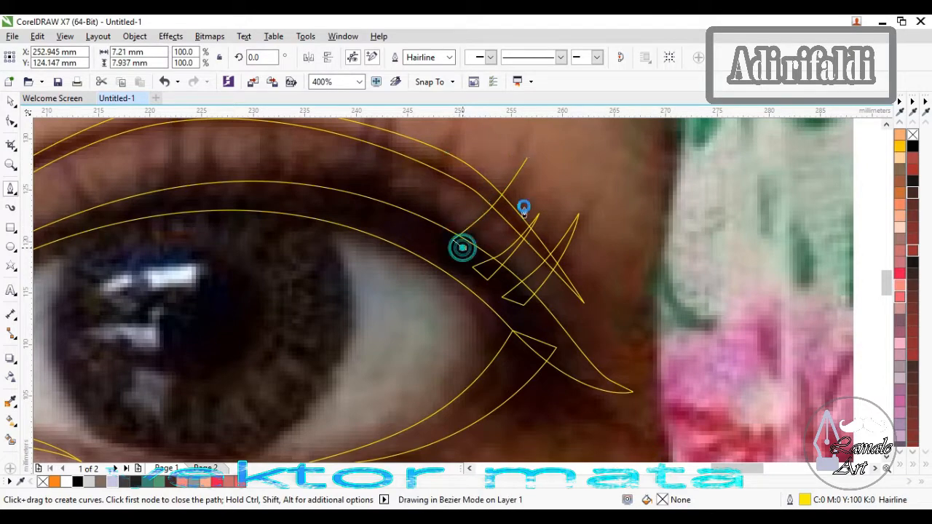
pyautogui.click(522, 167)
pyautogui.click(524, 157)
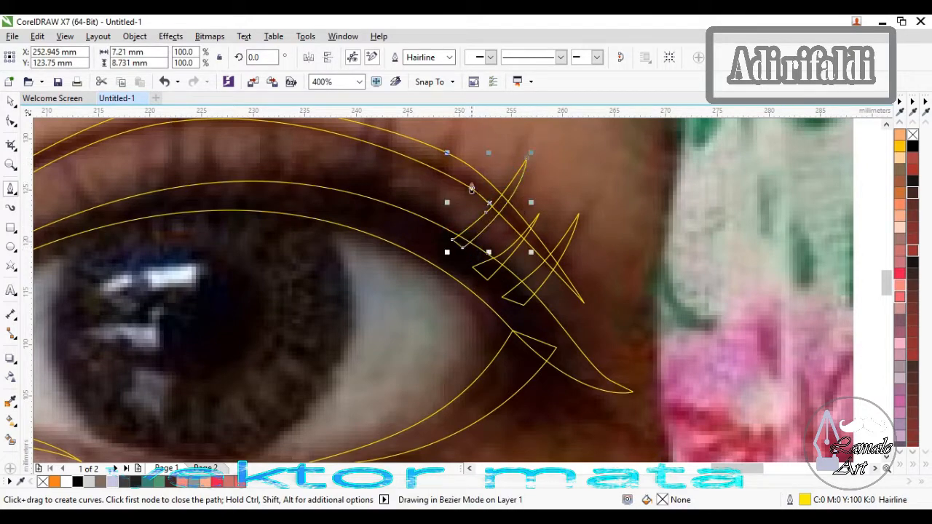
# Step: Draw a fourth, steeper closed upper eyelash about 5.3 by 9.4 mm, inward of the third
pyautogui.click(452, 131)
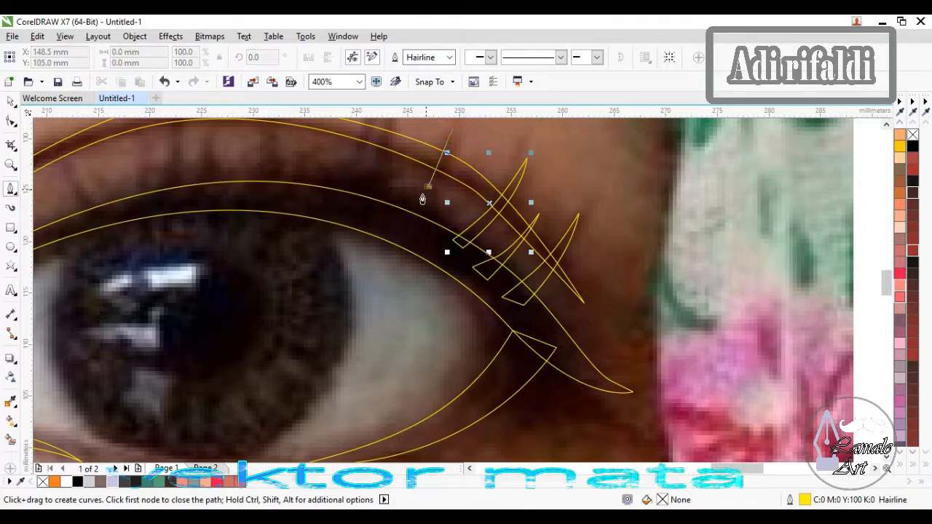
pyautogui.click(402, 212)
pyautogui.moveTo(418, 227); pyautogui.dragTo(457, 150)
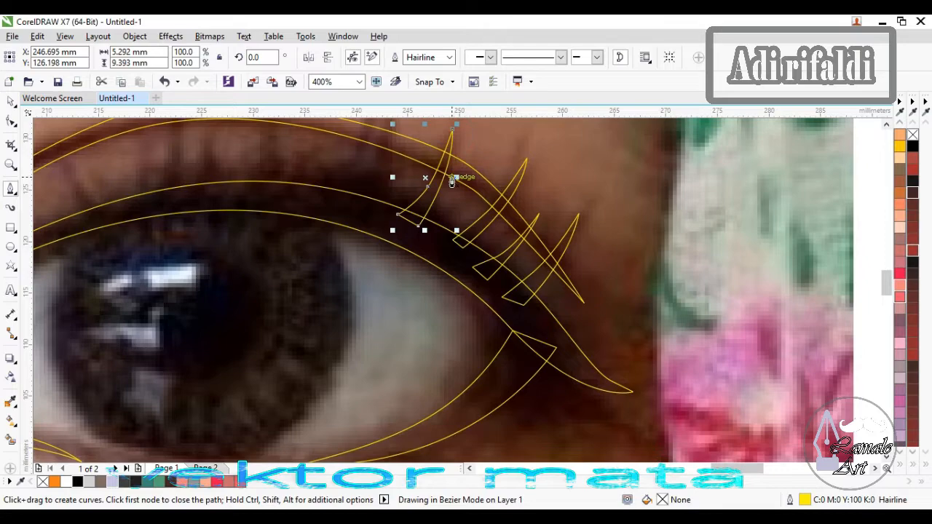
# Step: Draw a small closed upper eyelash about 2.5 by 4.4 mm on the lash line, inward of the fourth
pyautogui.scroll(-2, 455, 173)
pyautogui.scroll(-1, 451, 201)
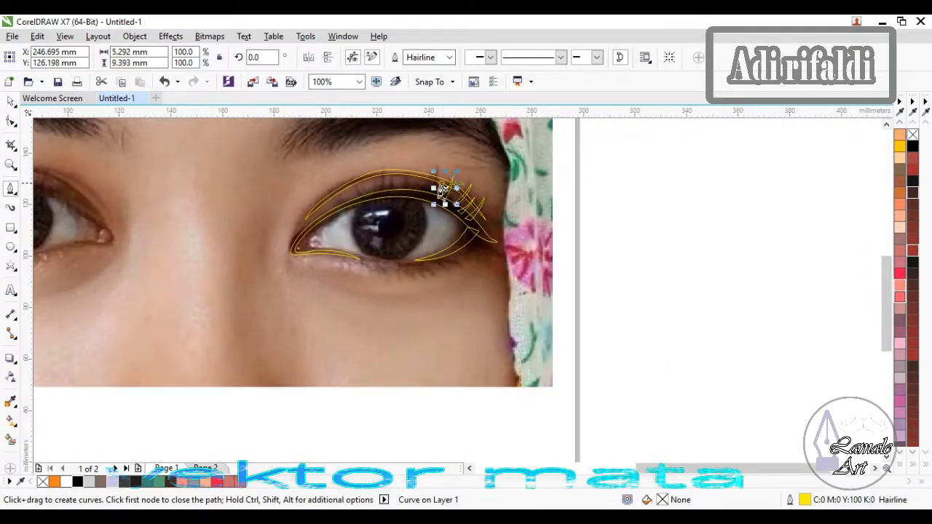
pyautogui.scroll(2, 445, 195)
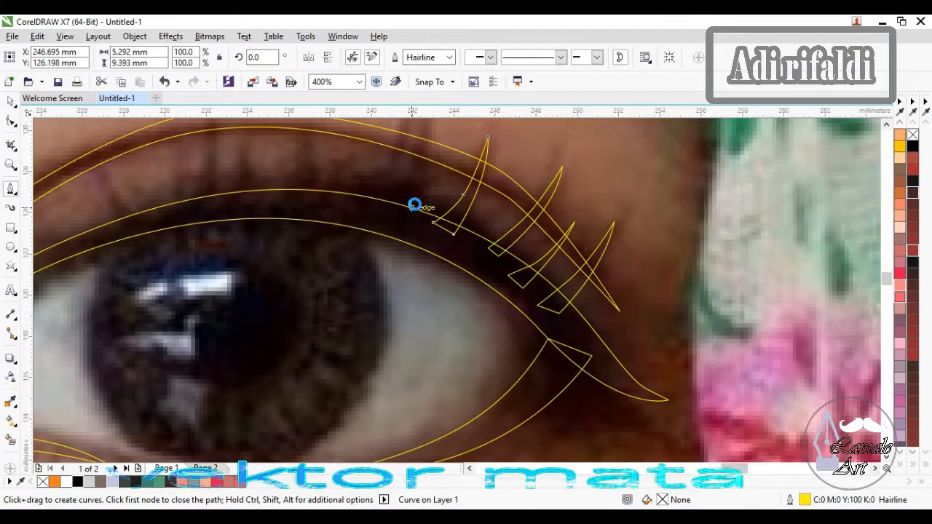
pyautogui.scroll(1, 415, 204)
pyautogui.click(445, 137)
pyautogui.click(422, 183)
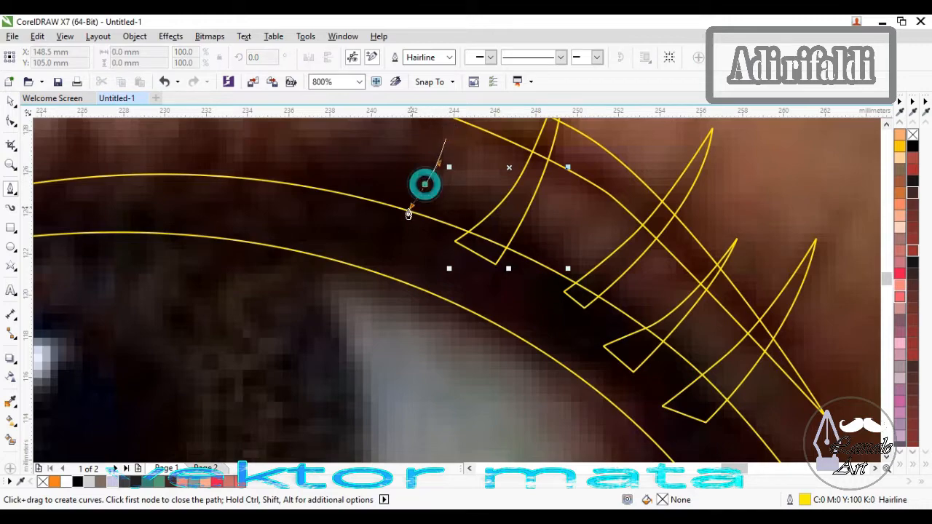
pyautogui.click(394, 223)
pyautogui.click(412, 228)
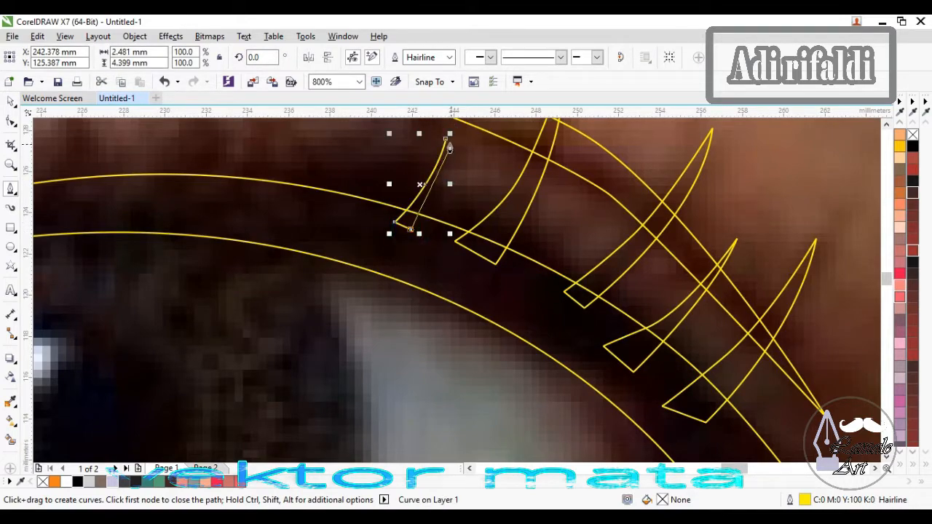
pyautogui.scroll(-1, 439, 176)
pyautogui.click(446, 138)
# Step: Draw a closed, downward-curving lower eyelash about 5.2 by 5 mm beneath the outer lower lash shape
pyautogui.scroll(-2, 440, 160)
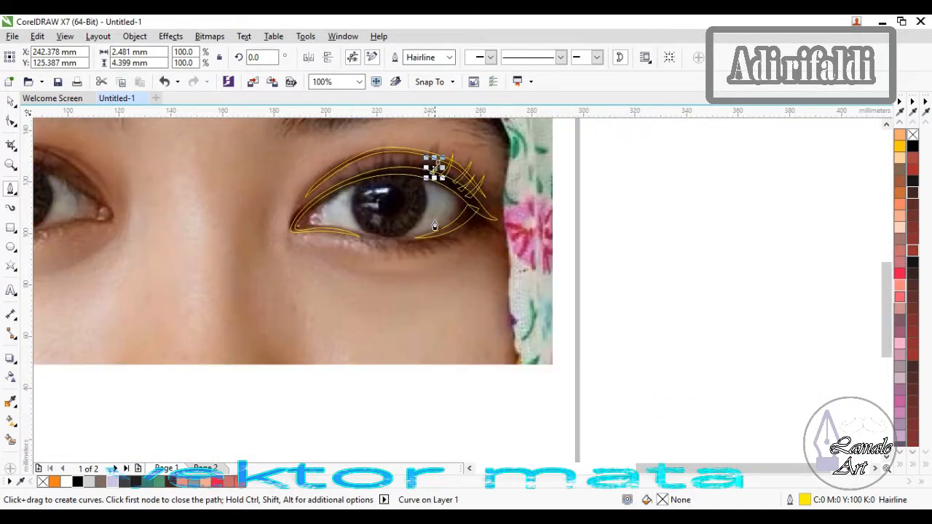
pyautogui.scroll(1, 461, 237)
pyautogui.scroll(1, 461, 238)
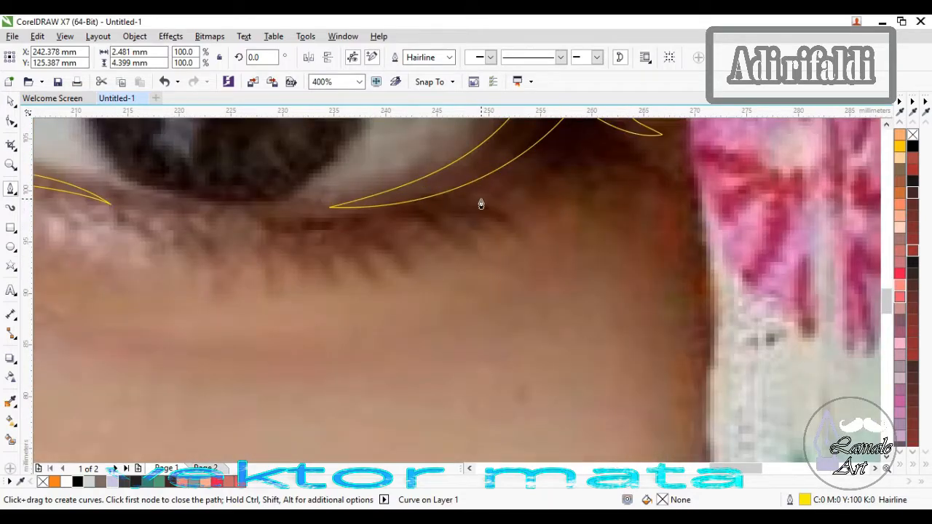
pyautogui.click(479, 197)
pyautogui.click(533, 249)
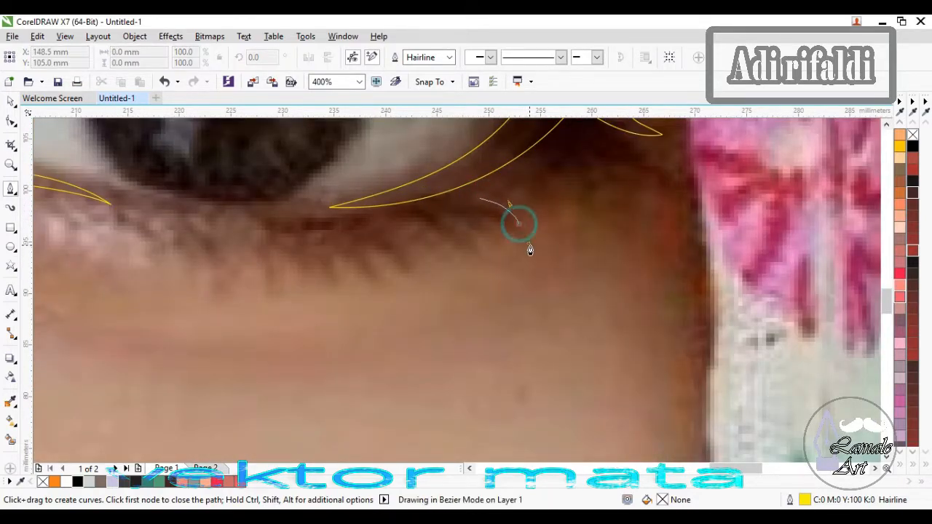
pyautogui.click(532, 248)
pyautogui.click(478, 202)
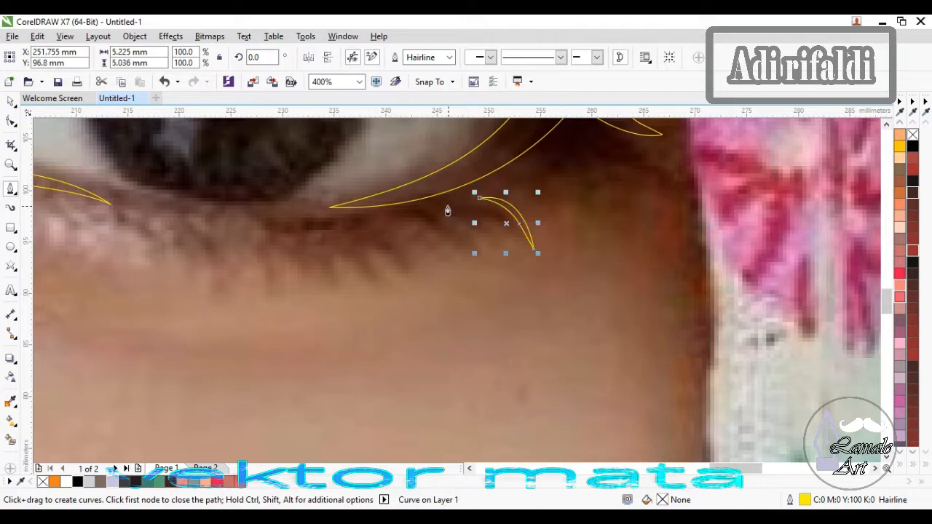
# Step: Draw a second closed lower eyelash, about 5.8 by 6 mm, just inward of the first lower one
pyautogui.click(447, 204)
pyautogui.click(488, 226)
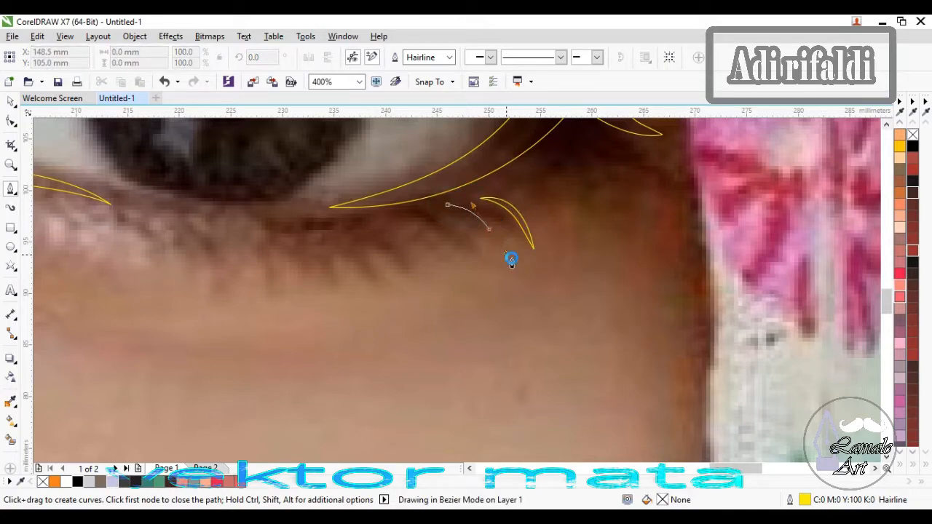
pyautogui.press('space')
pyautogui.click(506, 268)
pyautogui.press('space')
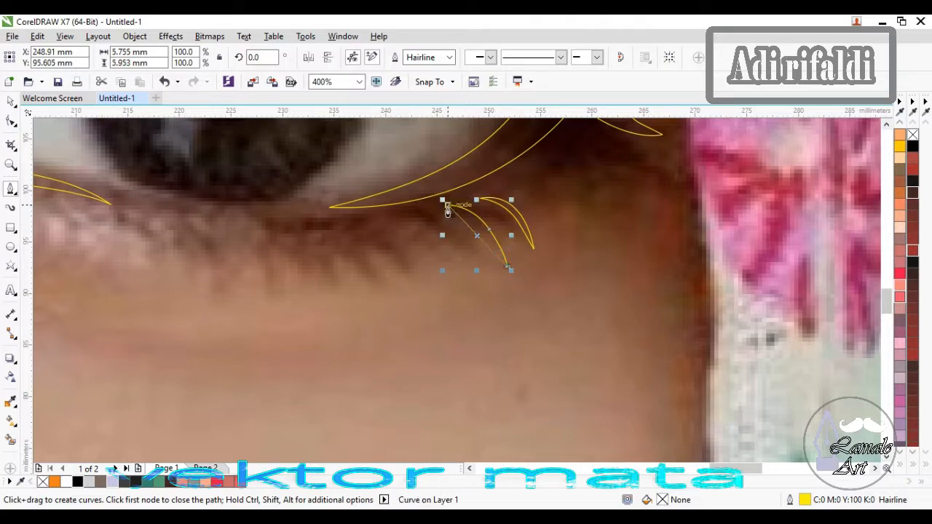
pyautogui.click(444, 203)
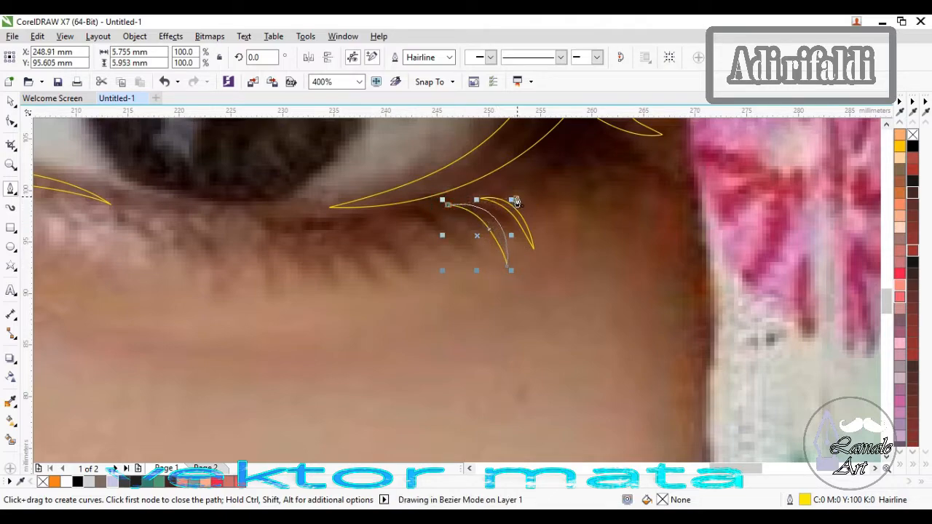
pyautogui.moveTo(515, 201); pyautogui.dragTo(514, 200)
pyautogui.press('space')
# Step: Draw a smaller third lower eyelash, about 3.4 by 2.7 mm, inward of the second lower one
pyautogui.moveTo(436, 222); pyautogui.dragTo(449, 239)
pyautogui.click(450, 239)
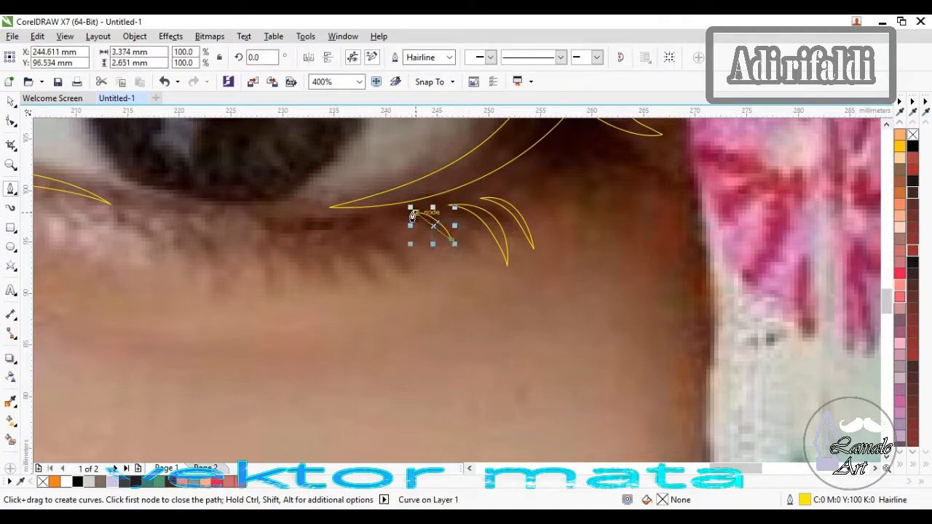
pyautogui.moveTo(415, 212); pyautogui.dragTo(468, 238)
# Step: Draw a fourth closed lower eyelash, about 3.5 by 5 mm, inward of the third lower one, and deselect it
pyautogui.scroll(-2, 481, 205)
pyautogui.scroll(4, 415, 215)
pyautogui.moveTo(482, 302); pyautogui.dragTo(458, 226)
pyautogui.scroll(-2, 457, 231)
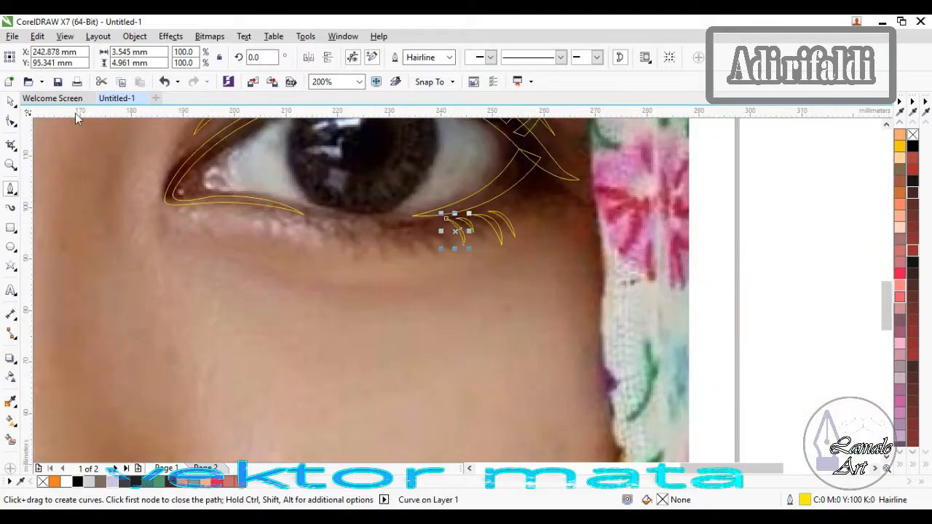
pyautogui.click(10, 100)
pyautogui.click(226, 218)
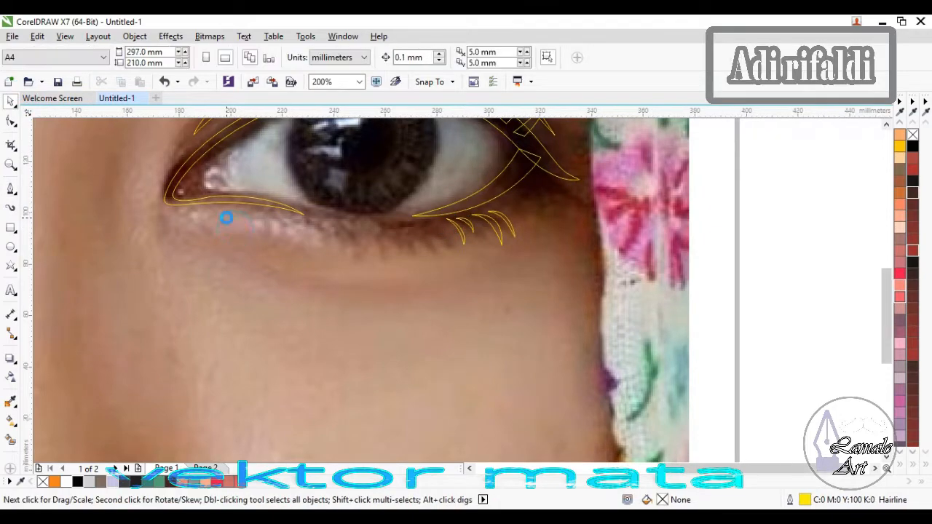
# Step: Select all twelve outlines drawn over the right-hand eye and weld them into a single curve
pyautogui.scroll(-4, 226, 218)
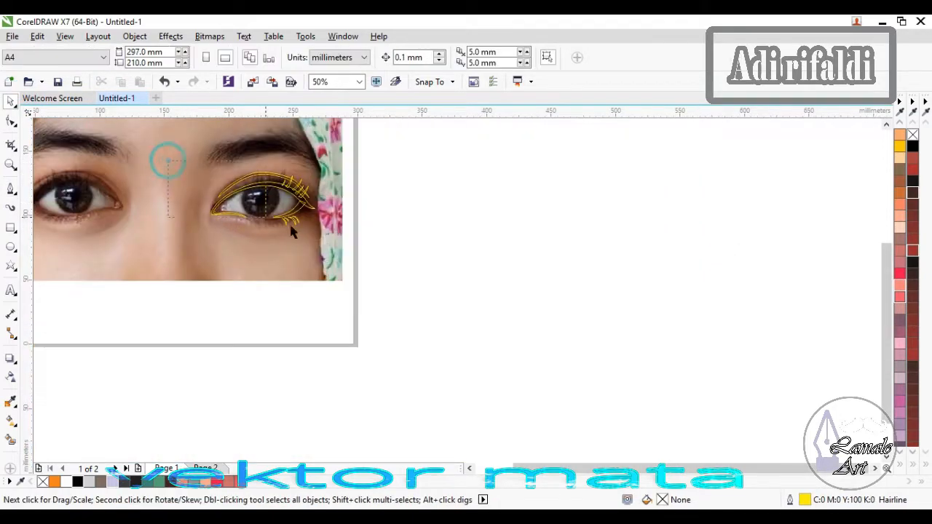
pyautogui.moveTo(359, 262); pyautogui.dragTo(358, 261)
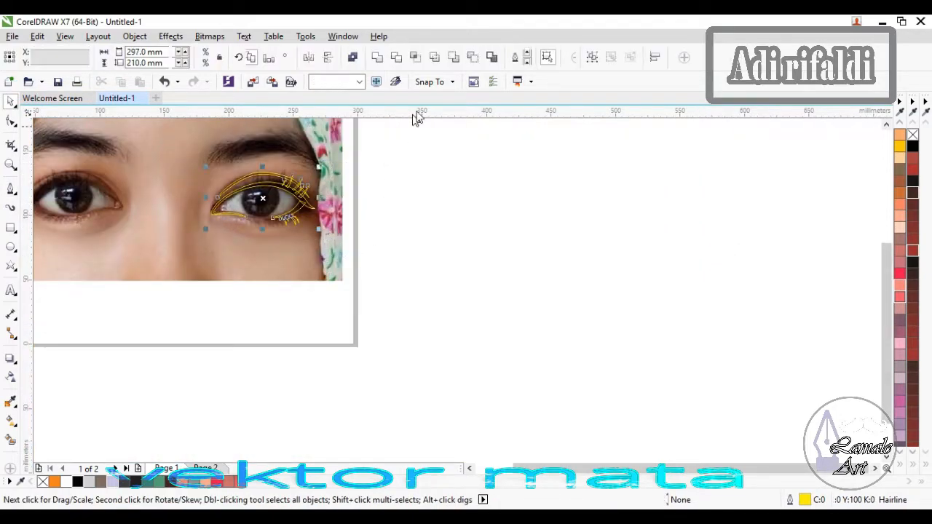
pyautogui.click(376, 59)
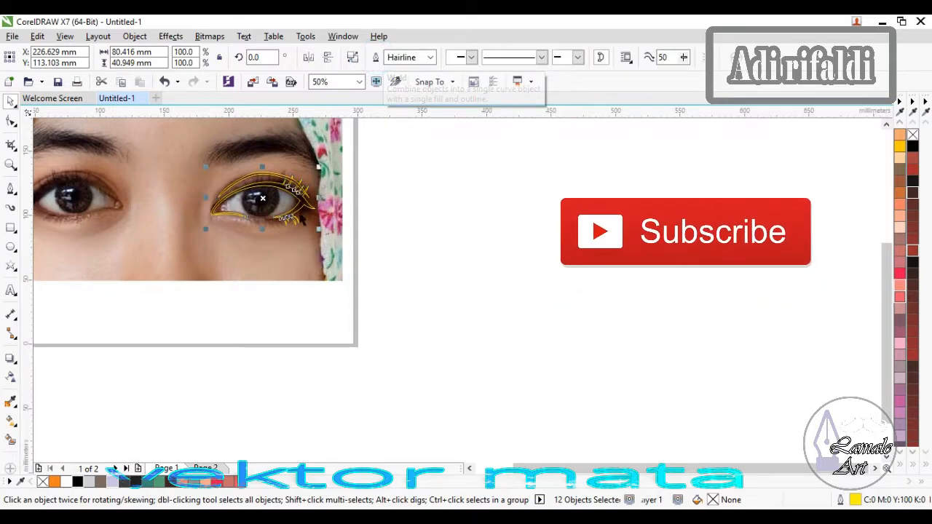
pyautogui.press('Escape')
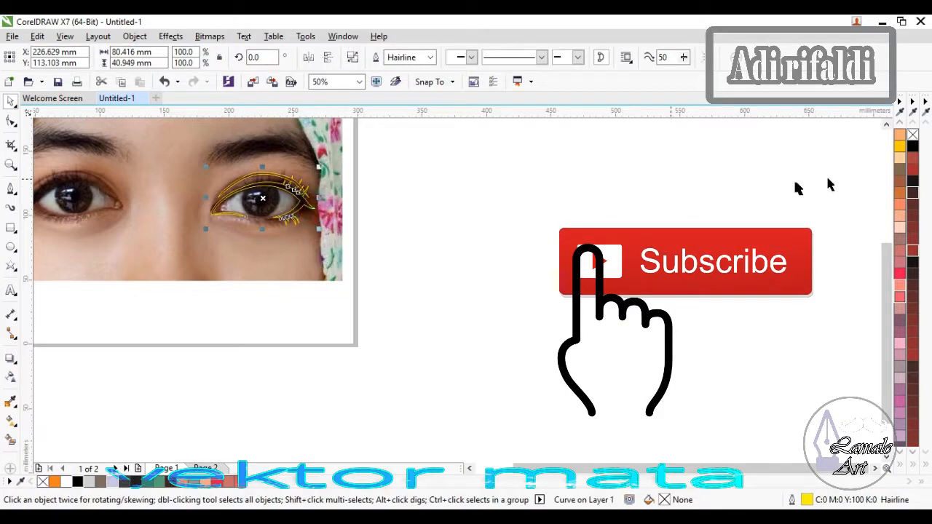
# Step: Fill the welded lash shape with black, remove its yellow outline and deselect it
pyautogui.click(913, 146)
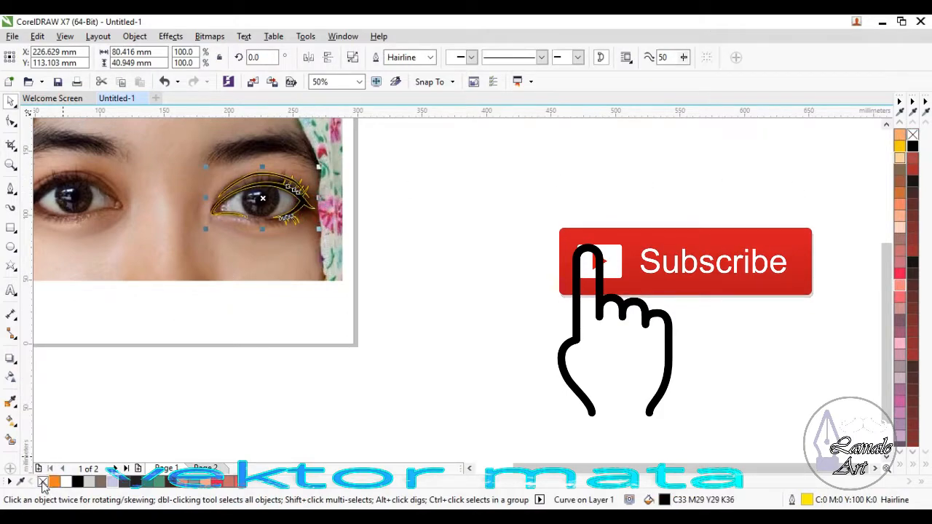
pyautogui.scroll(-1, 251, 297)
pyautogui.scroll(1, 135, 252)
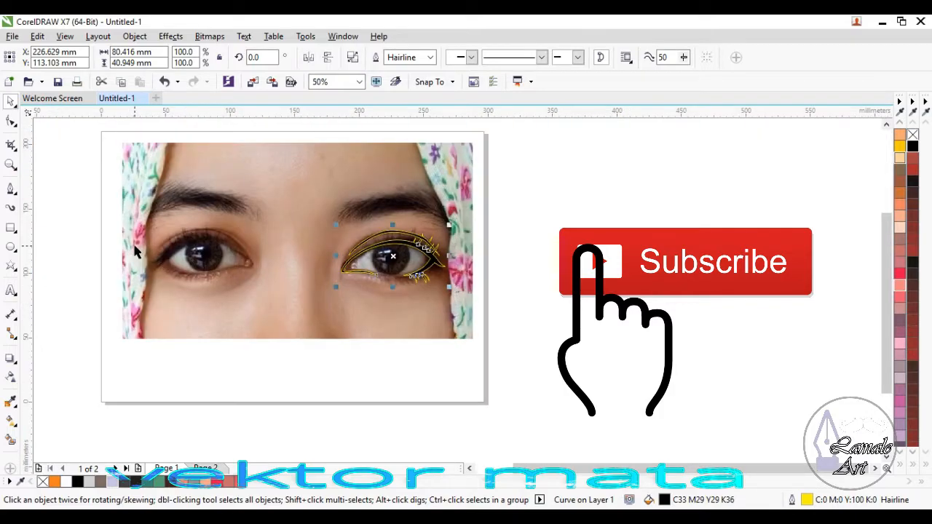
pyautogui.rightClick(38, 487)
pyautogui.click(97, 321)
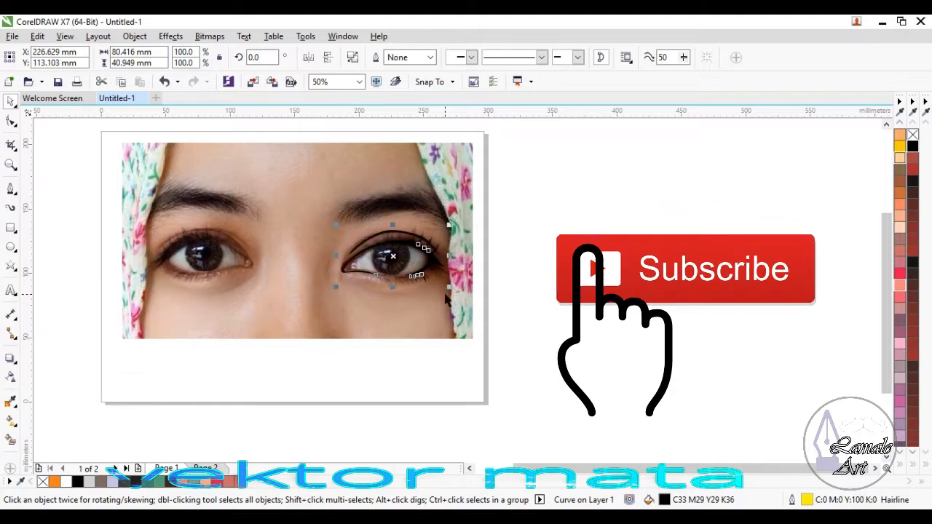
pyautogui.press('Escape')
# Step: Start a Pen tool path at the middle of the upper lash line and curve it down to the outer eye corner
pyautogui.scroll(1, 407, 236)
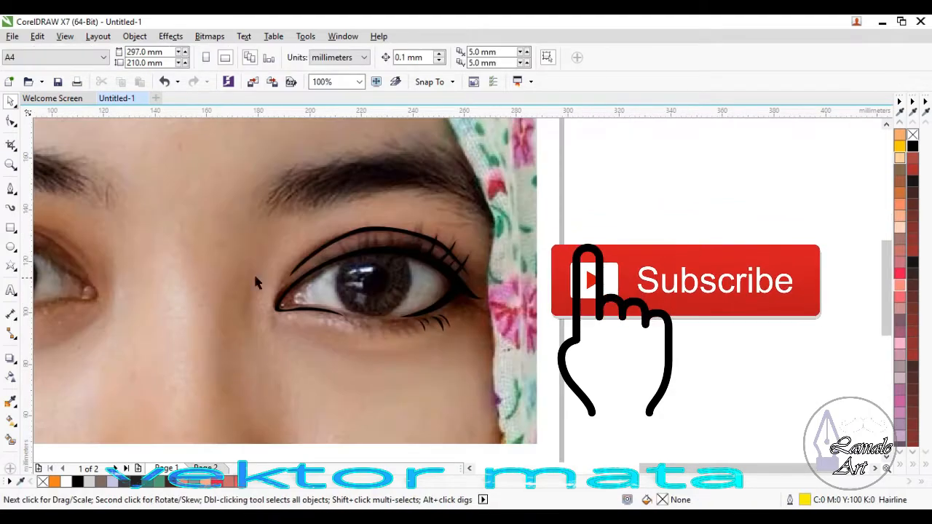
pyautogui.click(10, 189)
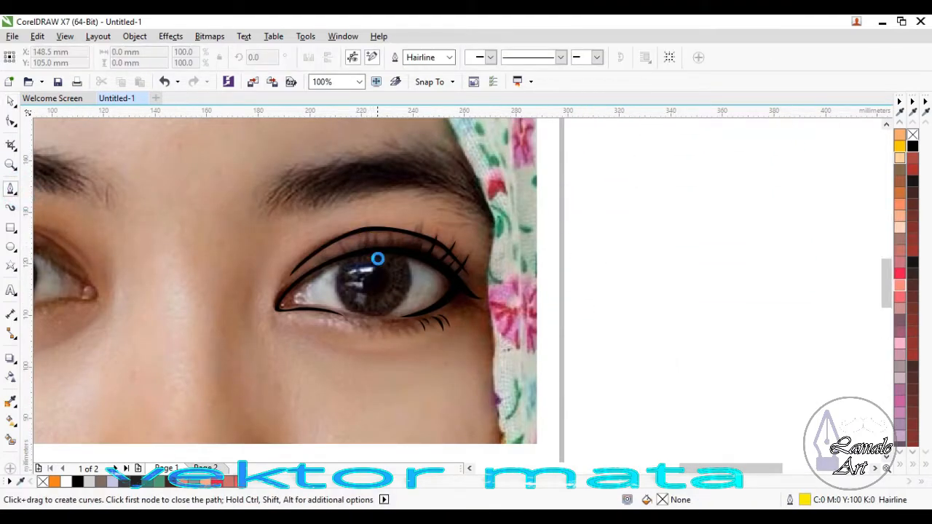
pyautogui.scroll(2, 378, 251)
pyautogui.click(385, 238)
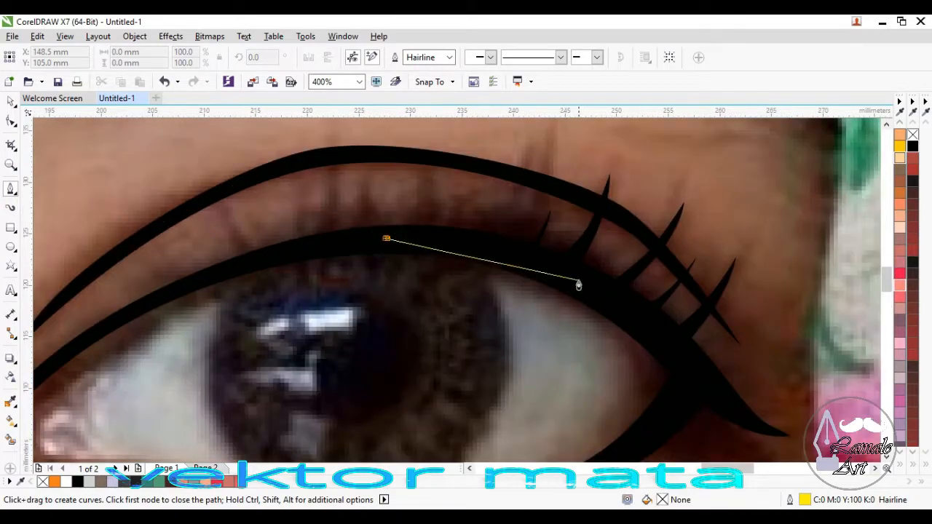
pyautogui.moveTo(578, 278); pyautogui.dragTo(648, 319)
pyautogui.click(705, 384)
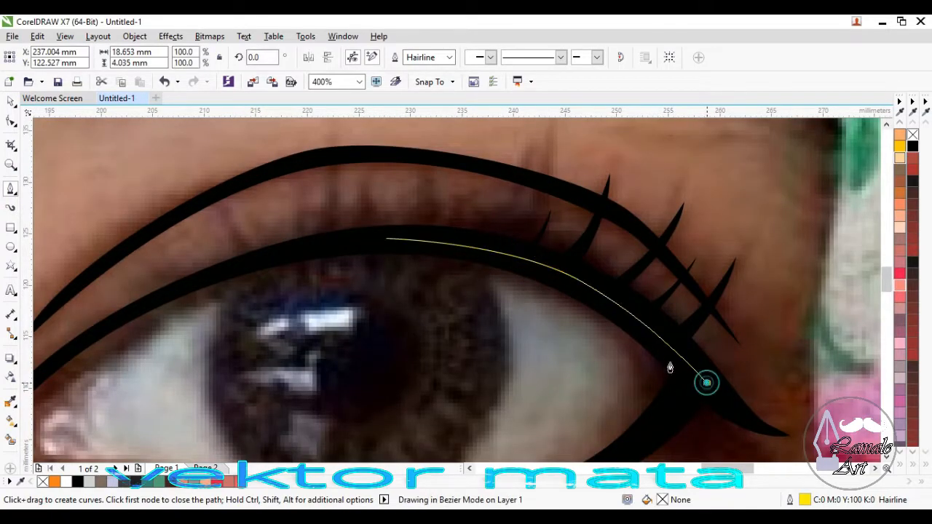
# Step: Continue the path from the outer corner along the lower lash line and beneath the iris to the inner lower lash line
pyautogui.scroll(-1, 668, 366)
pyautogui.scroll(1, 613, 426)
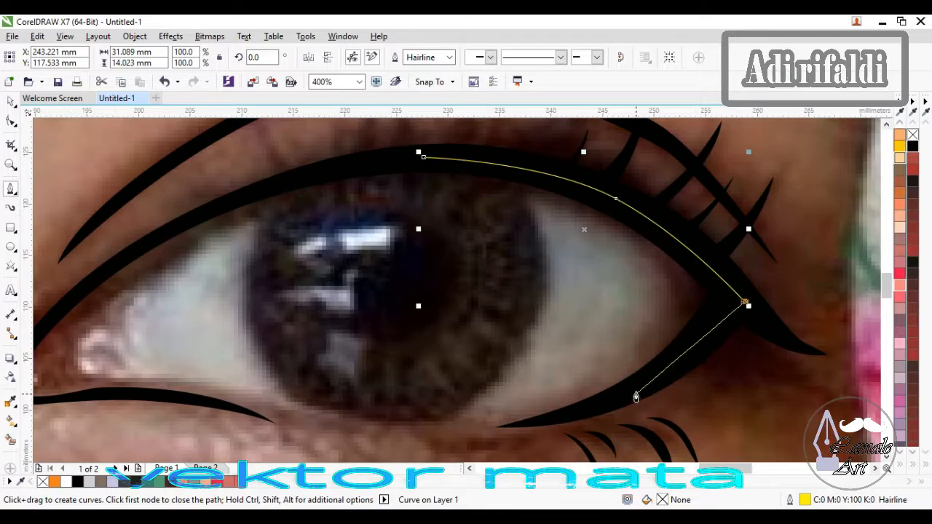
pyautogui.moveTo(634, 390); pyautogui.dragTo(588, 420)
pyautogui.moveTo(499, 428)
pyautogui.mouseDown()
pyautogui.moveTo(517, 429)
pyautogui.moveTo(499, 428)
pyautogui.mouseUp()
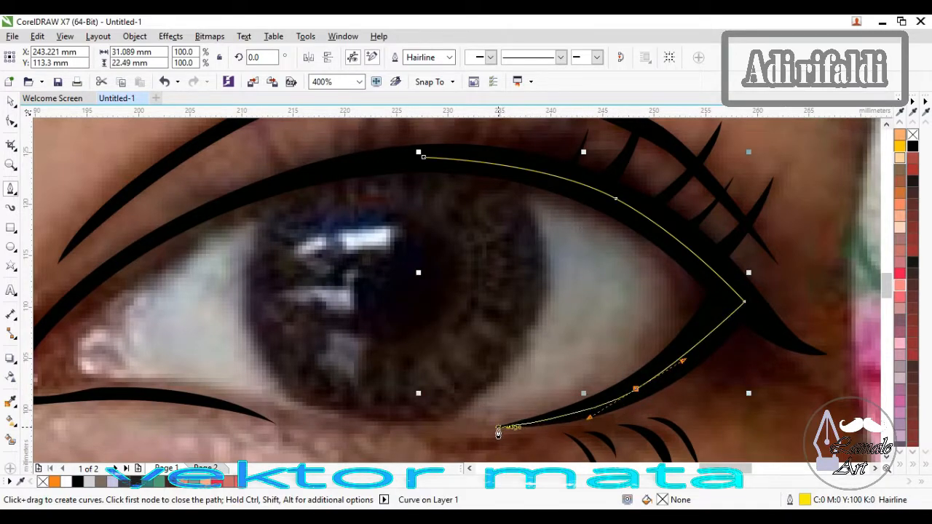
pyautogui.moveTo(379, 434); pyautogui.dragTo(357, 373)
pyautogui.scroll(-2, 356, 373)
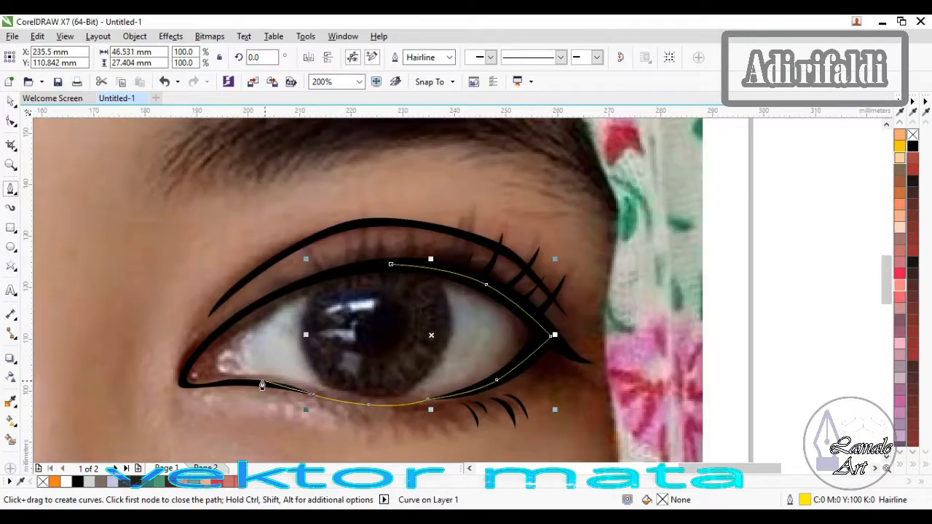
pyautogui.scroll(2, 267, 393)
pyautogui.scroll(1, 267, 393)
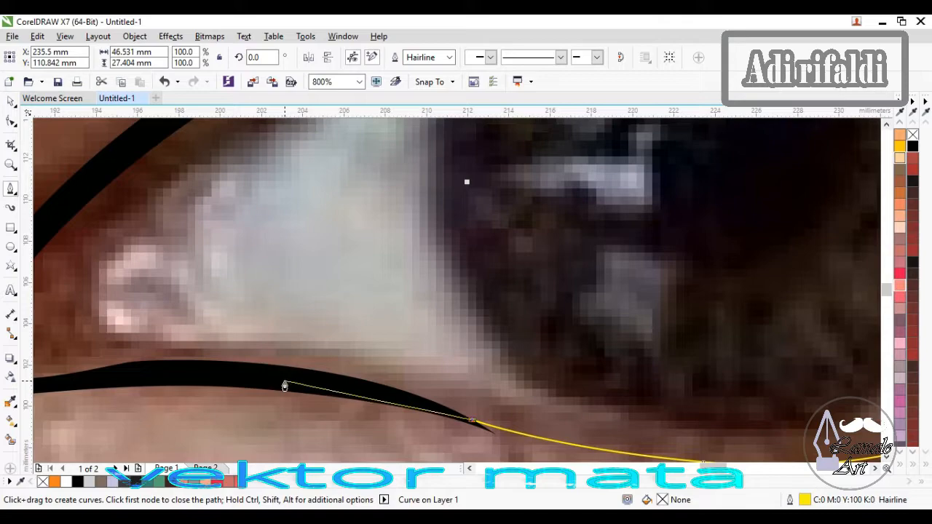
# Step: Carry the path around the inner eye corner and close it along the upper lash line, forming an eyeball shape about 71.4 by 27.4 mm
pyautogui.moveTo(284, 383); pyautogui.dragTo(375, 370)
pyautogui.scroll(-1, 240, 384)
pyautogui.scroll(1, 240, 384)
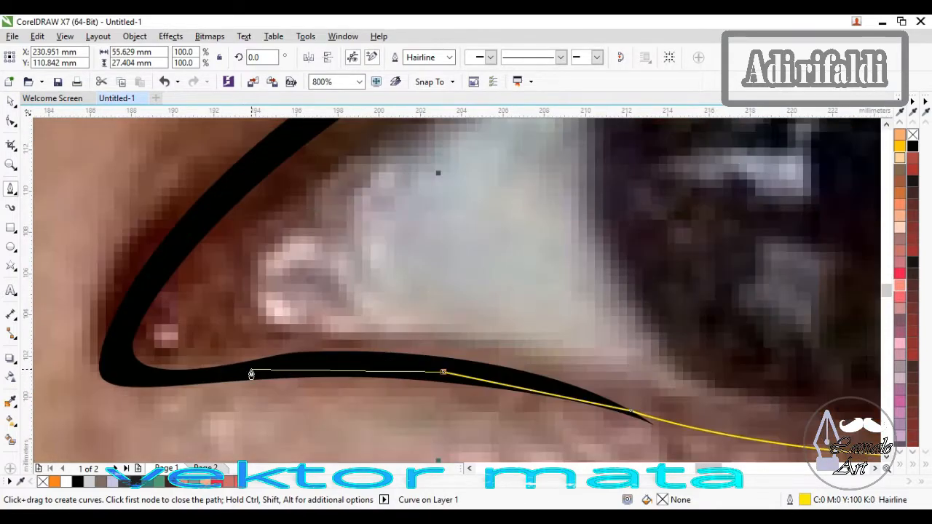
pyautogui.moveTo(251, 370); pyautogui.dragTo(208, 379)
pyautogui.moveTo(114, 368); pyautogui.dragTo(116, 361)
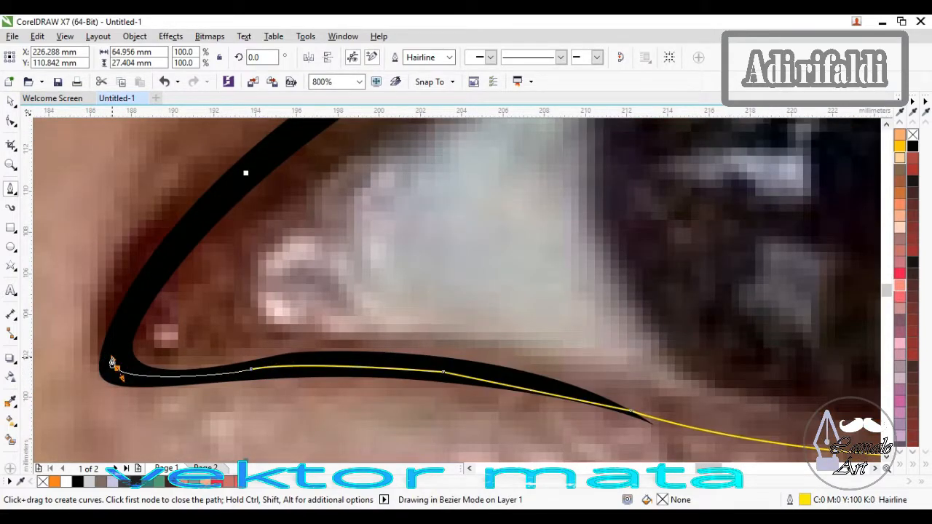
pyautogui.scroll(-1, 114, 357)
pyautogui.moveTo(531, 125); pyautogui.dragTo(160, 182)
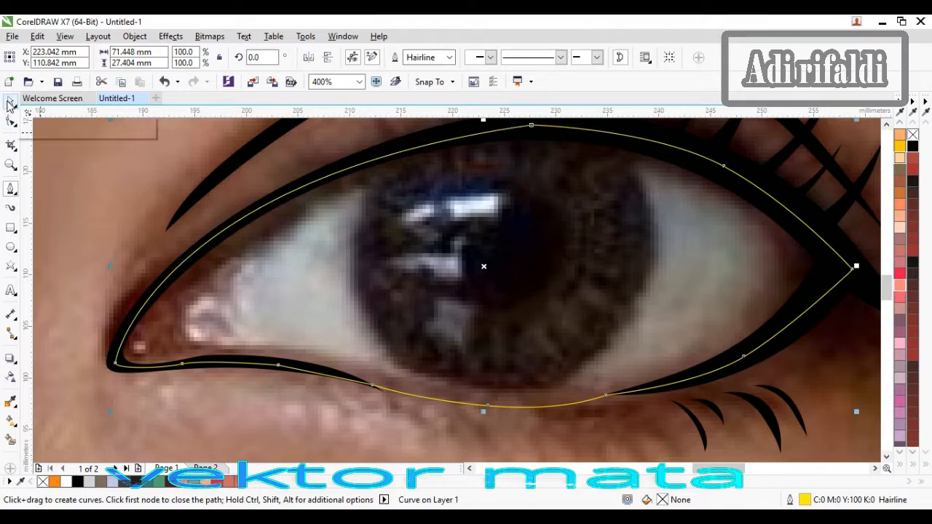
# Step: Order the closed eyeball shape behind the black lash shape and deselect it
pyautogui.click(10, 102)
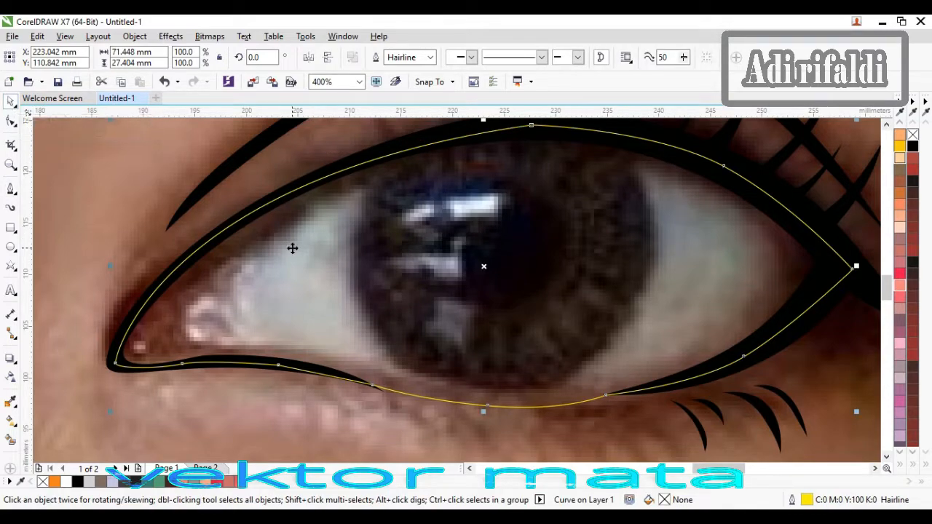
pyautogui.rightClick(293, 248)
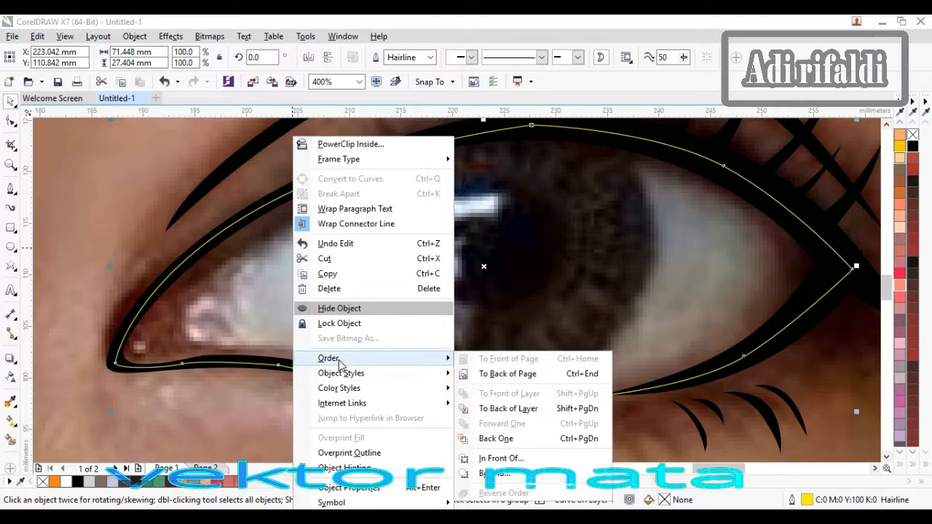
pyautogui.press('Escape')
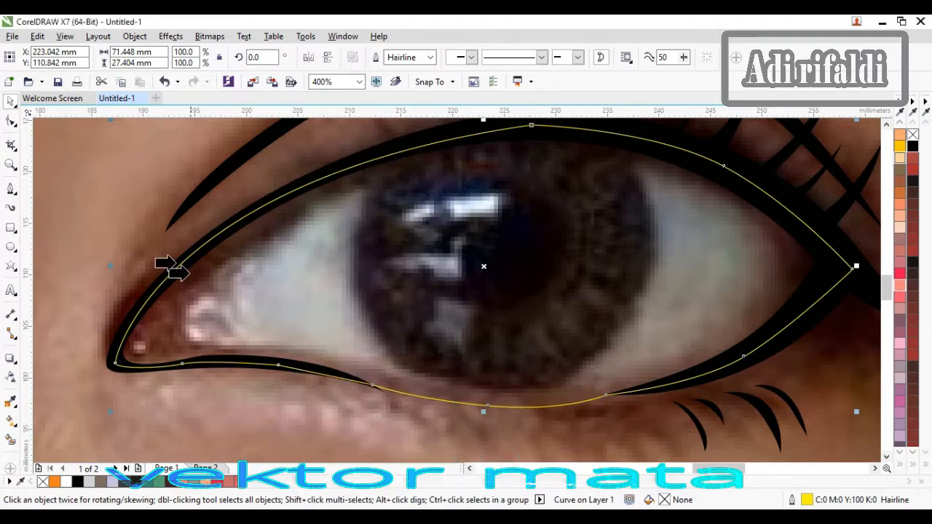
pyautogui.scroll(-2, 322, 230)
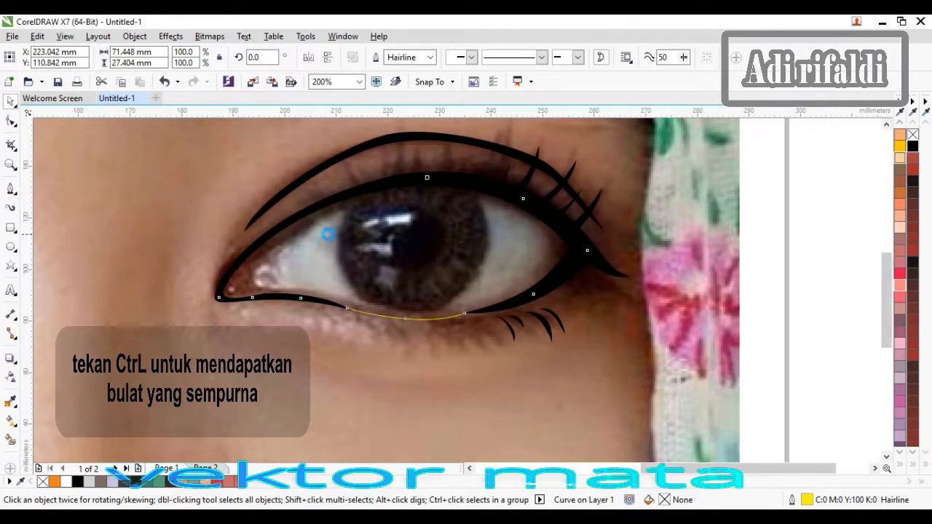
pyautogui.scroll(-2, 328, 233)
pyautogui.click(641, 316)
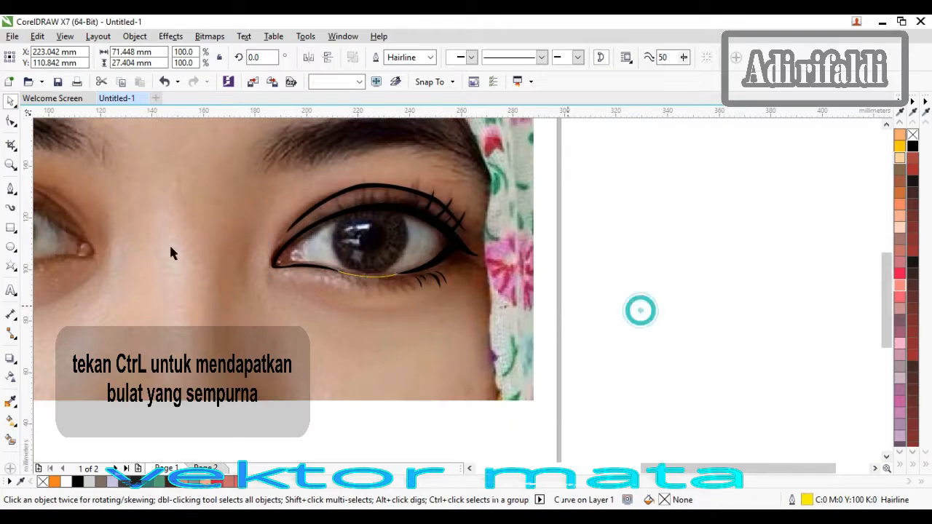
# Step: Draw a perfect circle about 28.3 mm in diameter over the iris
pyautogui.click(11, 247)
pyautogui.scroll(2, 348, 247)
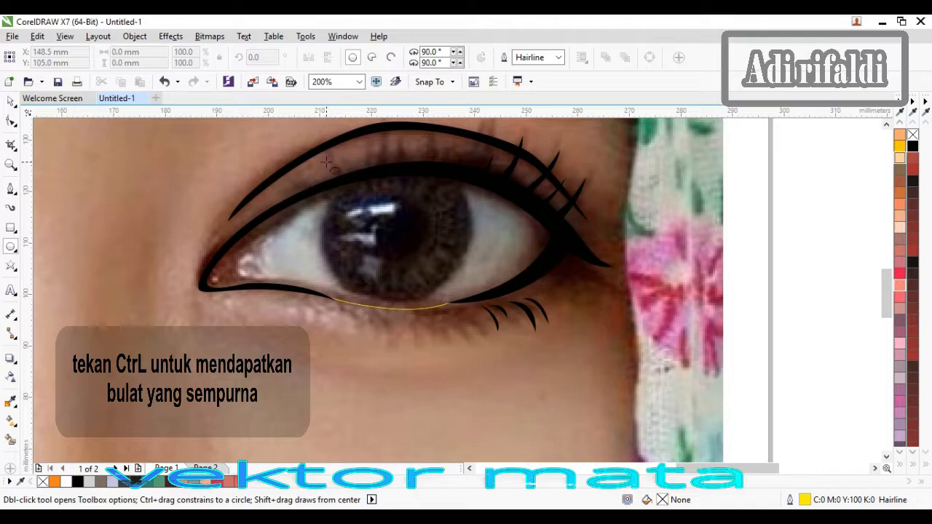
pyautogui.moveTo(327, 161); pyautogui.dragTo(428, 309)
pyautogui.click(8, 103)
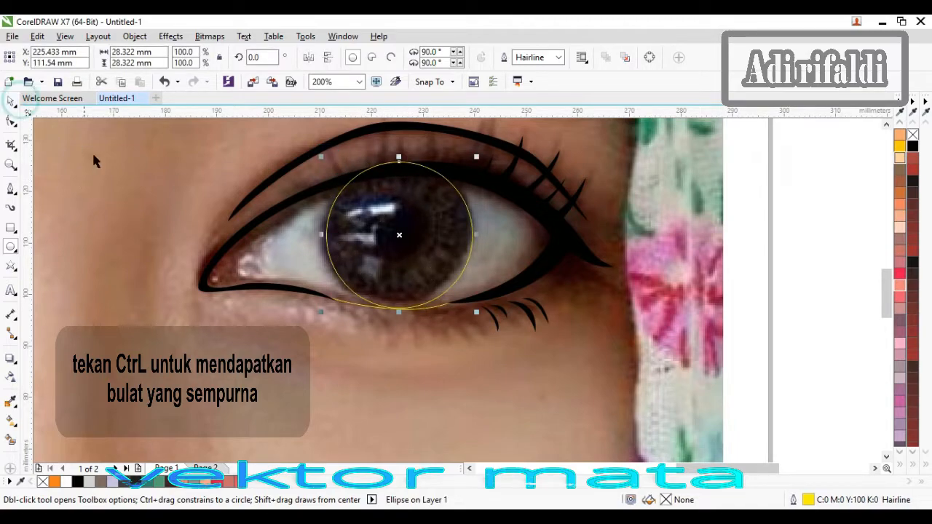
pyautogui.click(98, 154)
# Step: Shift the iris circle slightly up and inward to fit the photo, enlarge it to about 28.5 mm and deselect it
pyautogui.moveTo(375, 251); pyautogui.dragTo(370, 247)
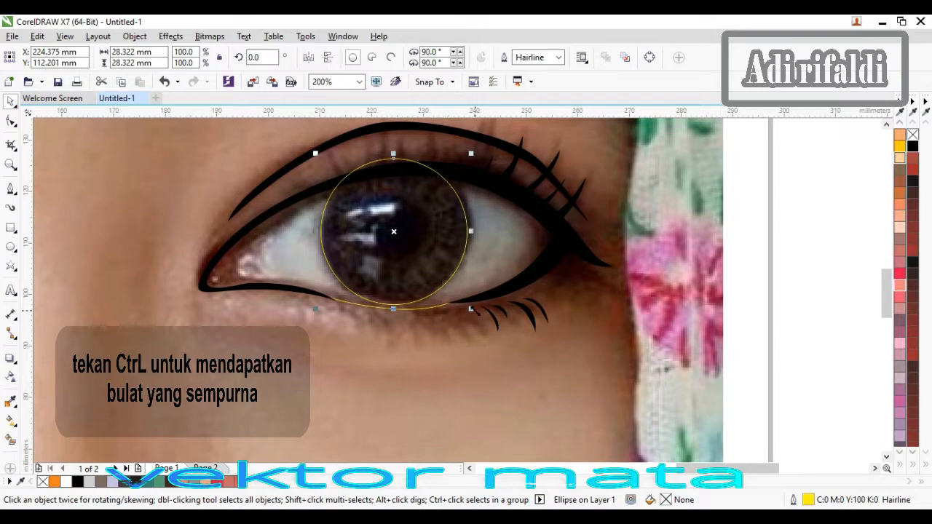
pyautogui.moveTo(473, 311); pyautogui.dragTo(477, 312)
pyautogui.click(36, 249)
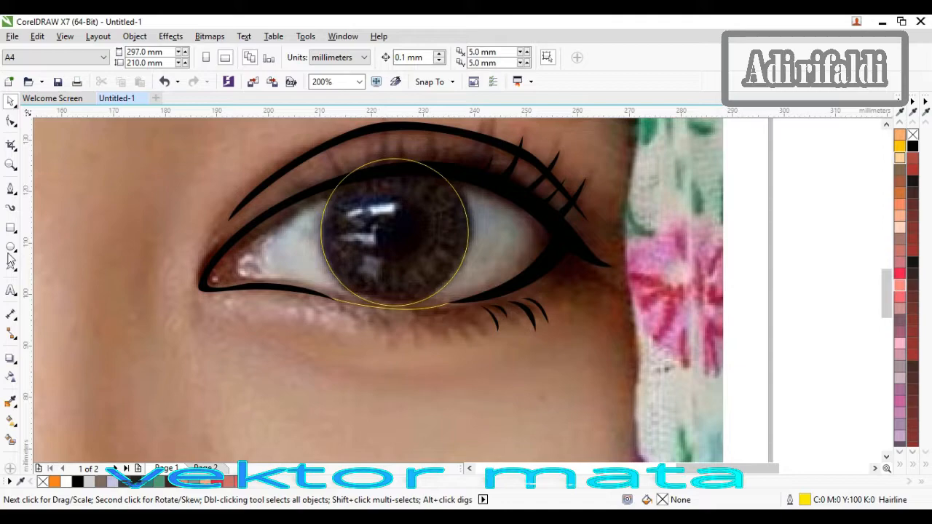
# Step: Draw a circle about 13.4 mm in diameter over the pupil and nudge it toward the middle of the iris
pyautogui.moveTo(356, 196); pyautogui.dragTo(429, 269)
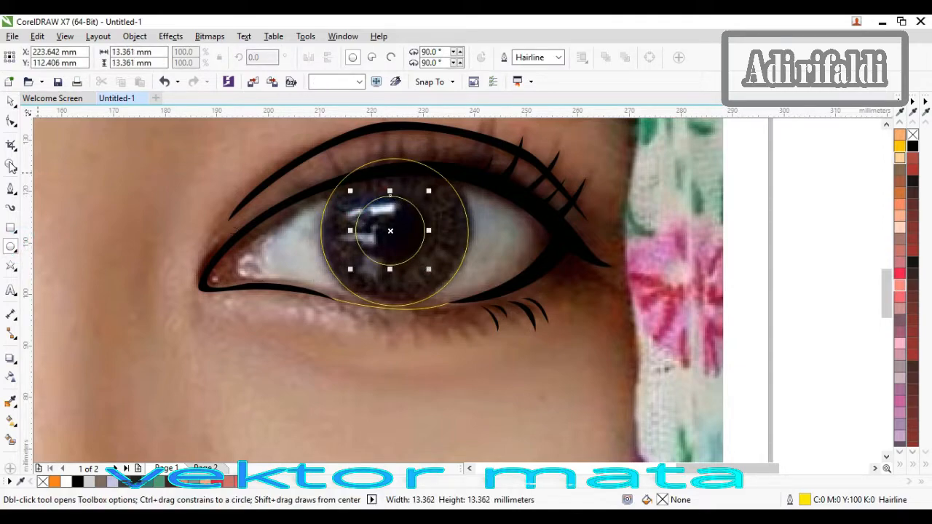
pyautogui.click(10, 103)
pyautogui.click(116, 163)
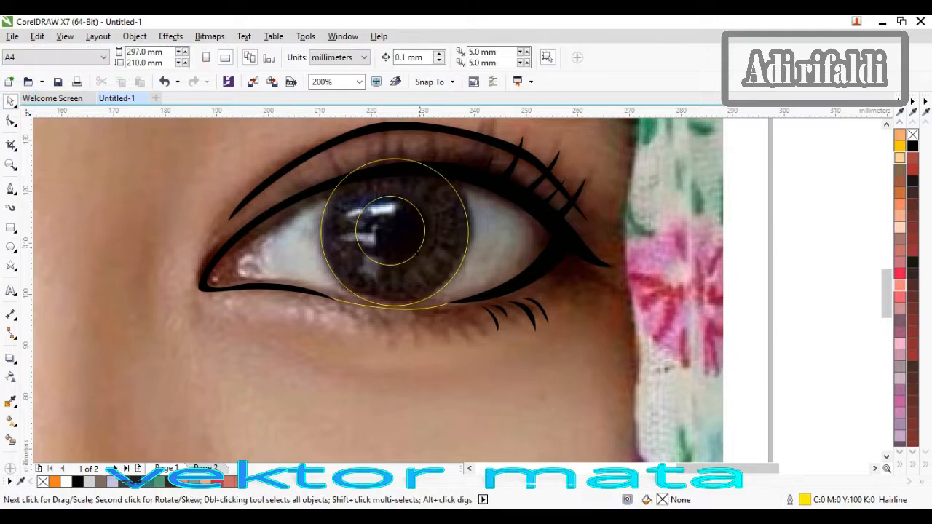
pyautogui.click(391, 196)
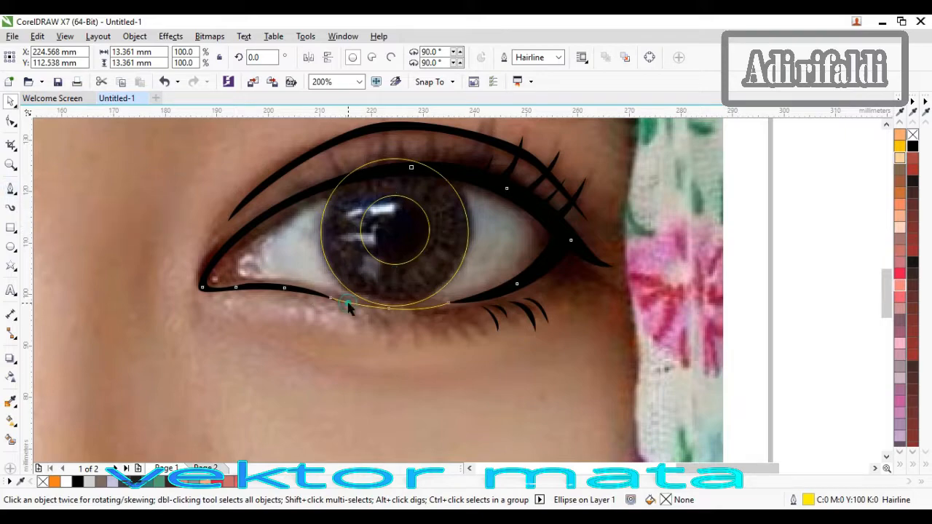
pyautogui.click(347, 308)
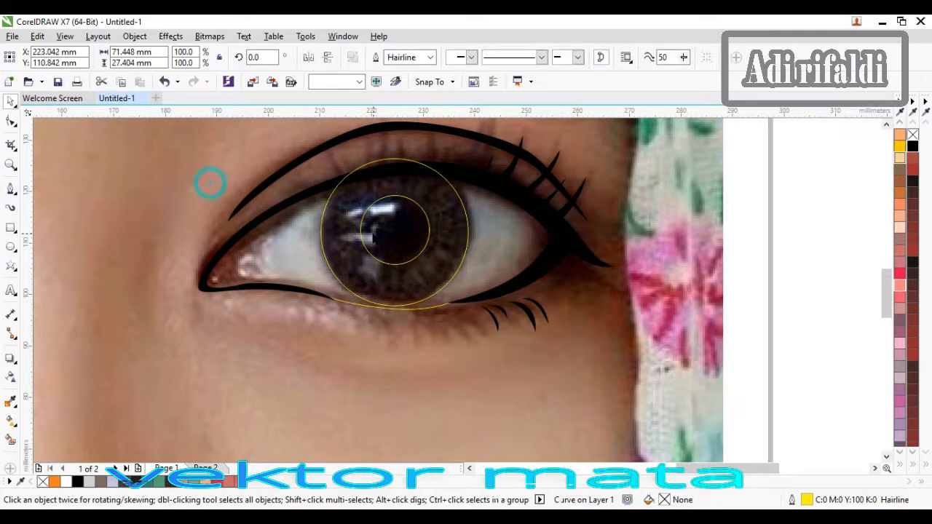
# Step: Reorder the iris circle so that it sits behind the black lash shape and in front of the eyeball shape
pyautogui.click(343, 226)
pyautogui.rightClick(342, 226)
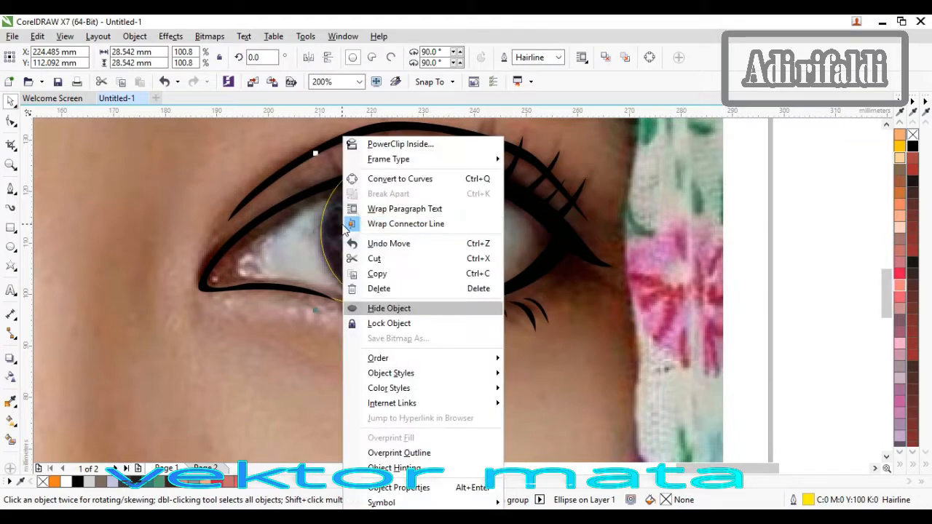
pyautogui.moveTo(443, 364)
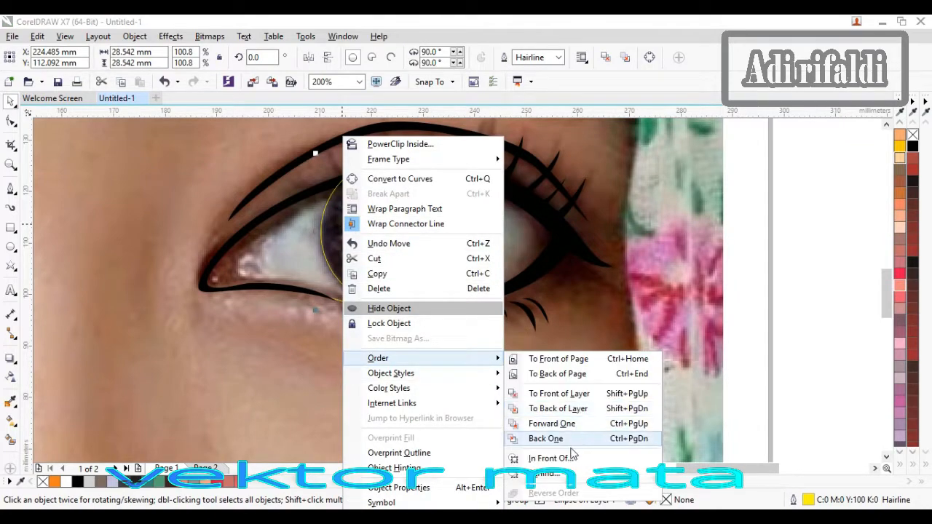
pyautogui.click(551, 457)
pyautogui.click(145, 206)
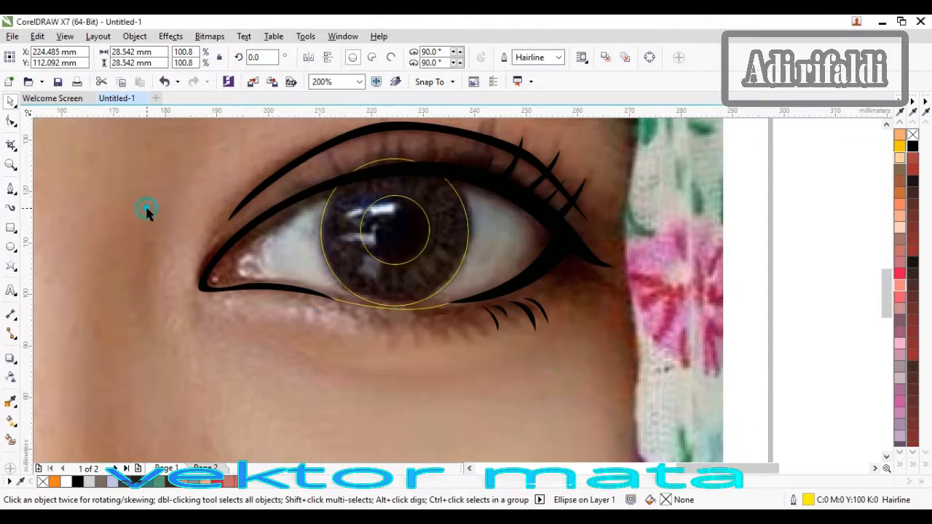
pyautogui.click(280, 264)
pyautogui.click(169, 184)
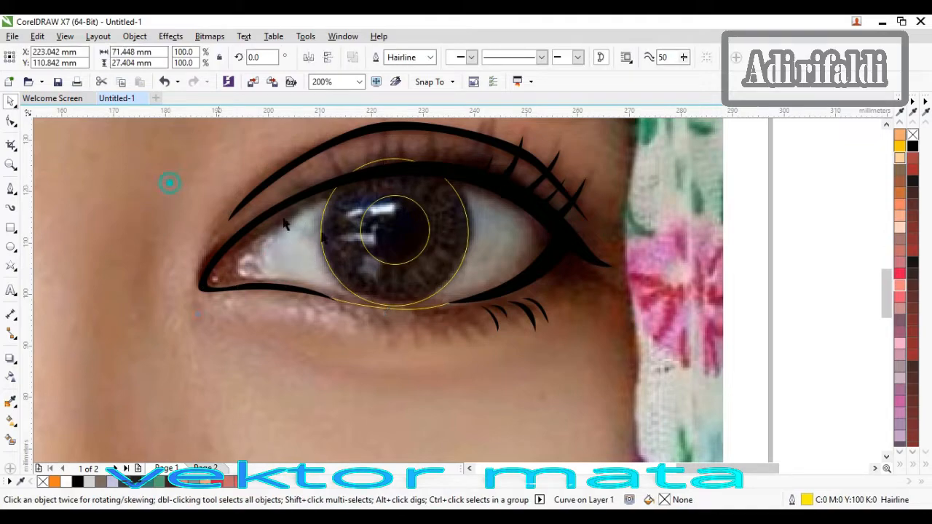
# Step: Intersect the eyeball shape with the iris circle to get a trimmed iris, and delete the original full circle
pyautogui.click(385, 312)
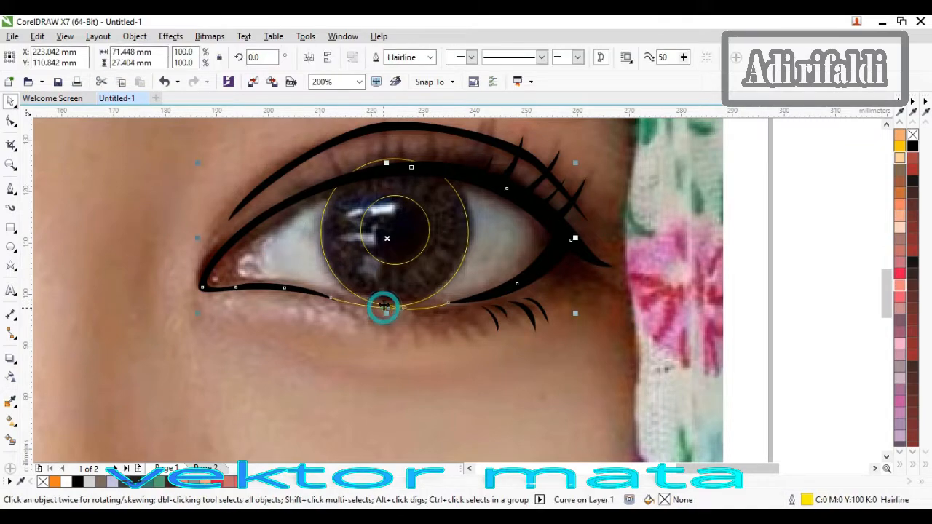
pyautogui.keyDown('shift'); pyautogui.click(375, 158); pyautogui.keyUp('shift')
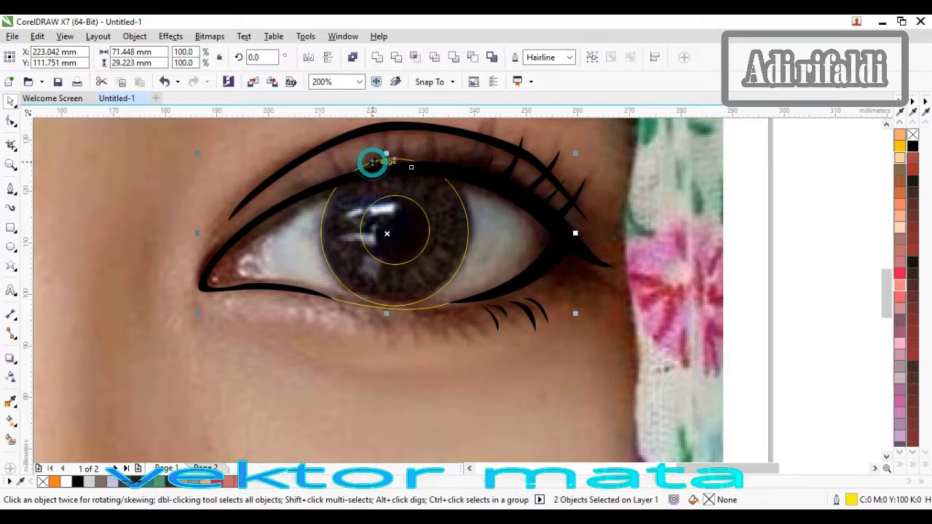
pyautogui.click(417, 57)
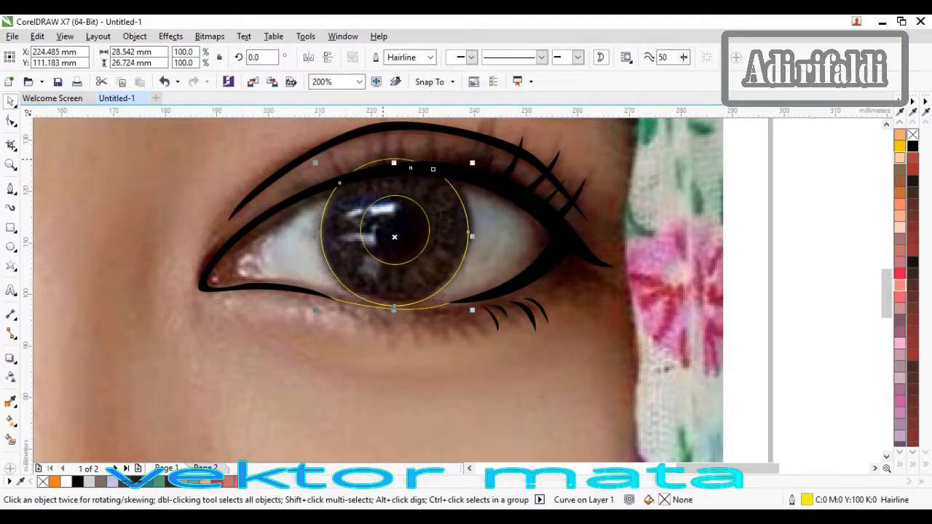
pyautogui.click(383, 159)
pyautogui.press('Delete')
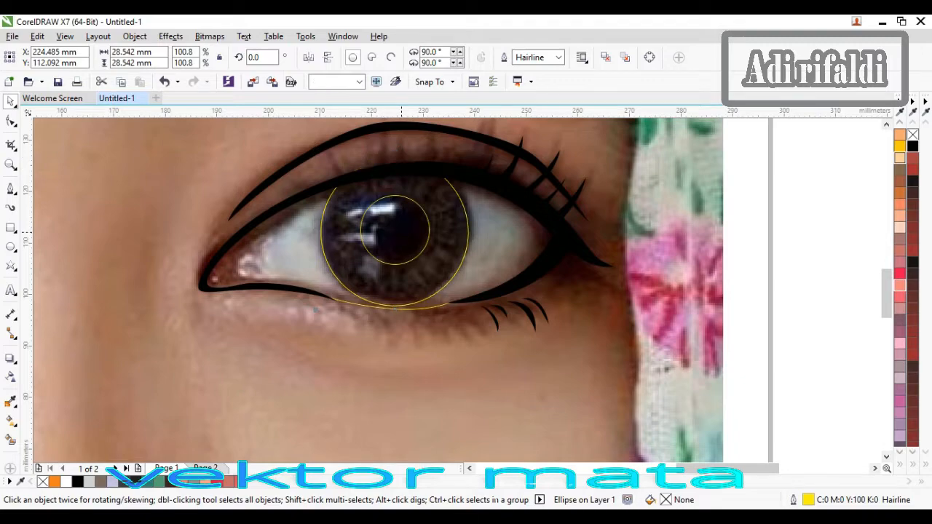
# Step: Draw a closed crescent curve about 26.8 by 20.6 mm inside the iris, wrapping around the sides and underside of the pupil
pyautogui.click(12, 189)
pyautogui.scroll(2, 367, 270)
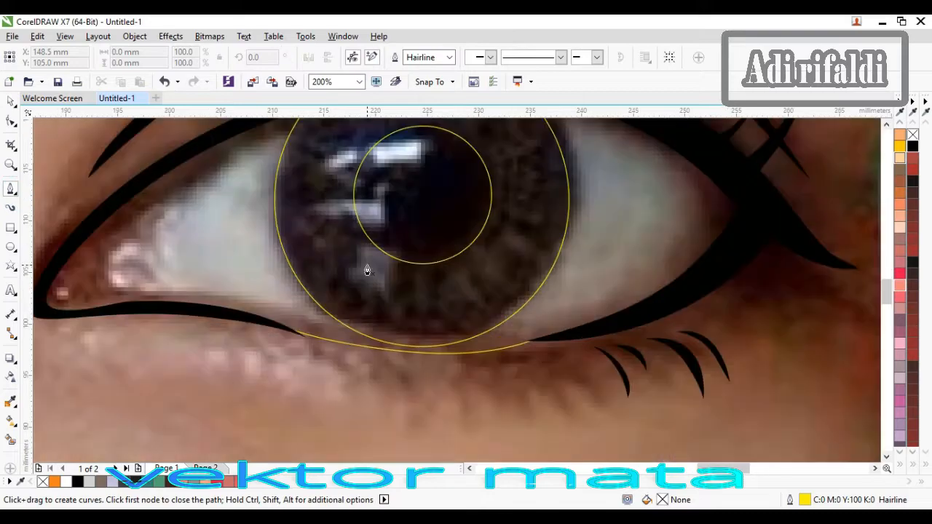
pyautogui.scroll(2, 364, 152)
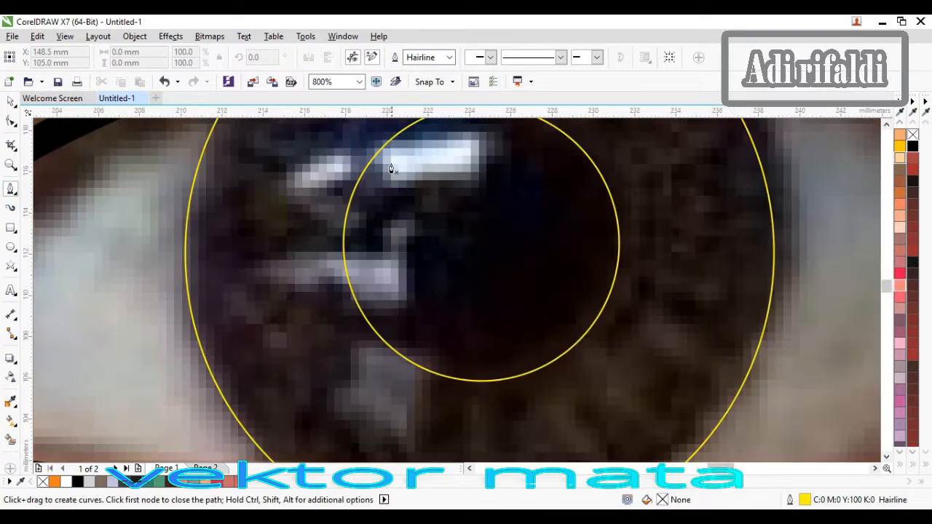
pyautogui.click(347, 175)
pyautogui.scroll(-2, 347, 175)
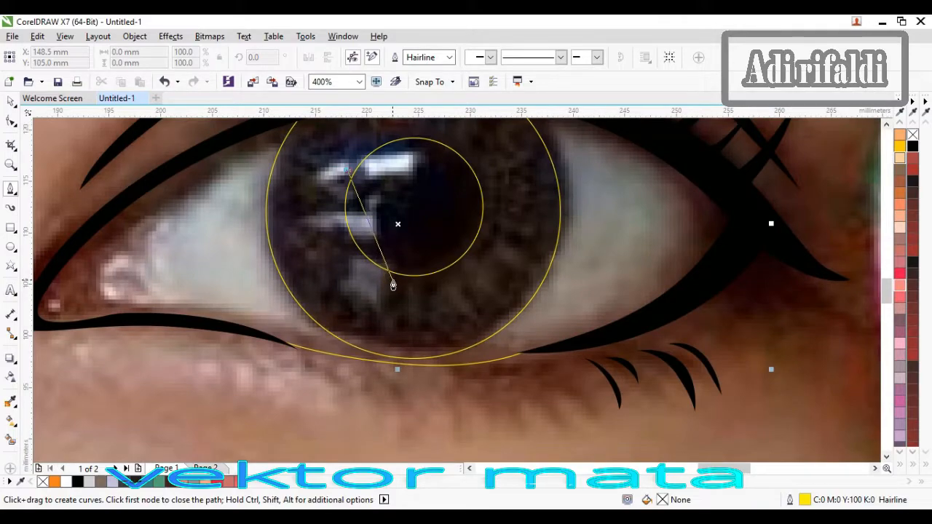
pyautogui.moveTo(393, 281); pyautogui.dragTo(479, 308)
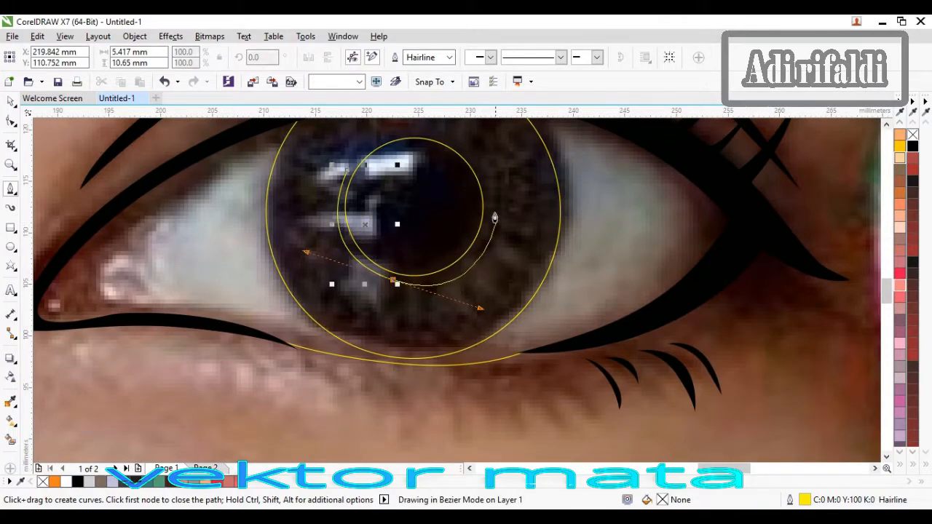
pyautogui.moveTo(496, 188); pyautogui.dragTo(482, 137)
pyautogui.moveTo(540, 164); pyautogui.dragTo(547, 188)
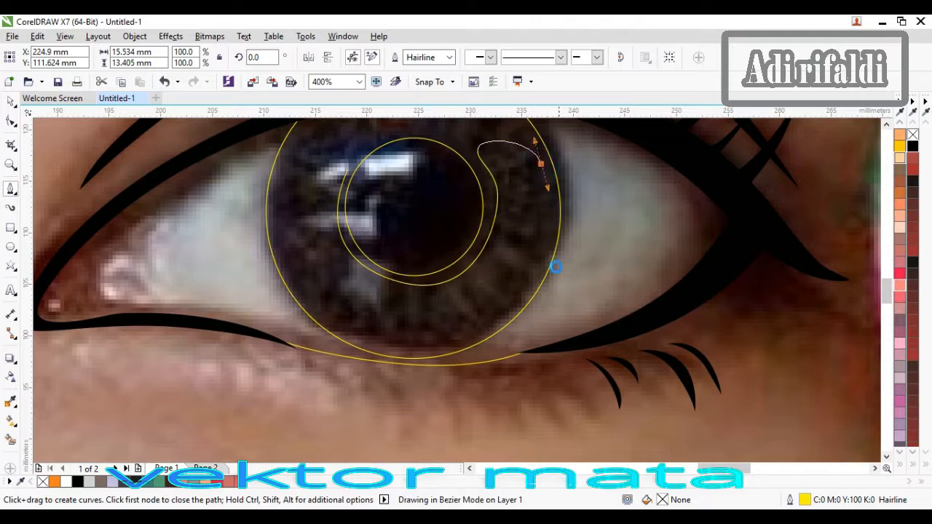
pyautogui.moveTo(494, 323); pyautogui.dragTo(405, 388)
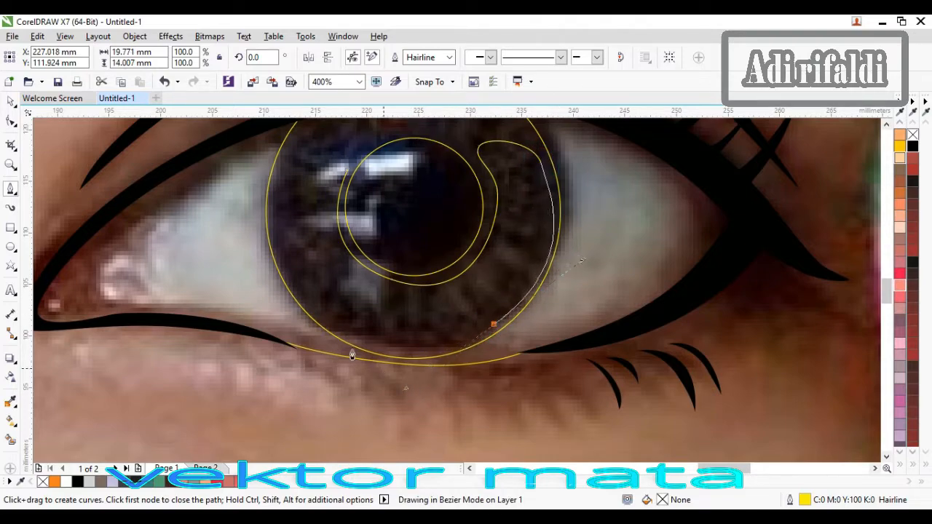
pyautogui.click(319, 313)
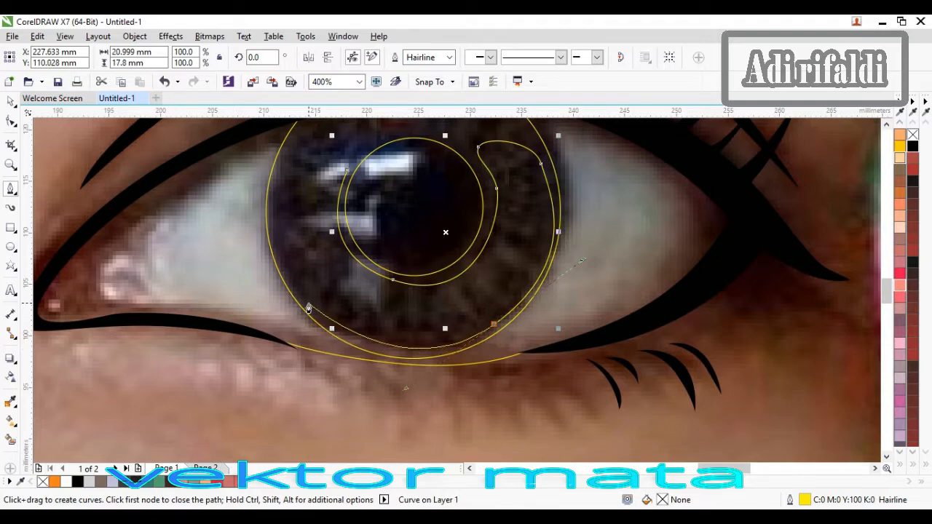
pyautogui.moveTo(308, 309); pyautogui.dragTo(282, 169)
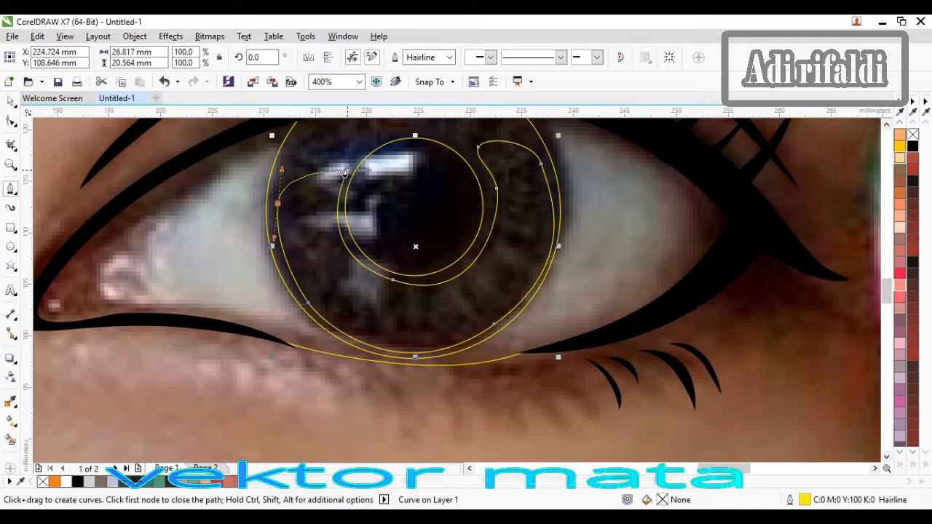
pyautogui.moveTo(346, 173)
pyautogui.mouseDown()
pyautogui.moveTo(343, 164)
pyautogui.moveTo(357, 210)
pyautogui.mouseUp()
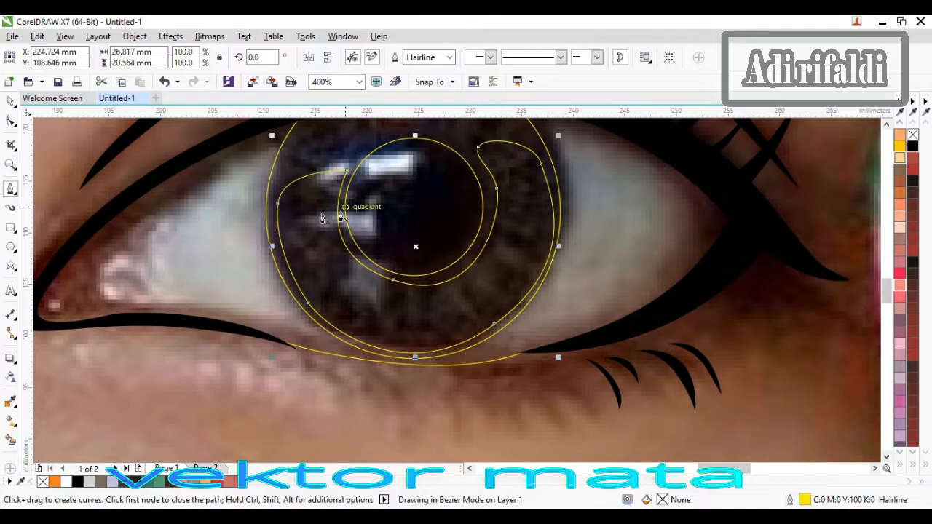
pyautogui.click(10, 103)
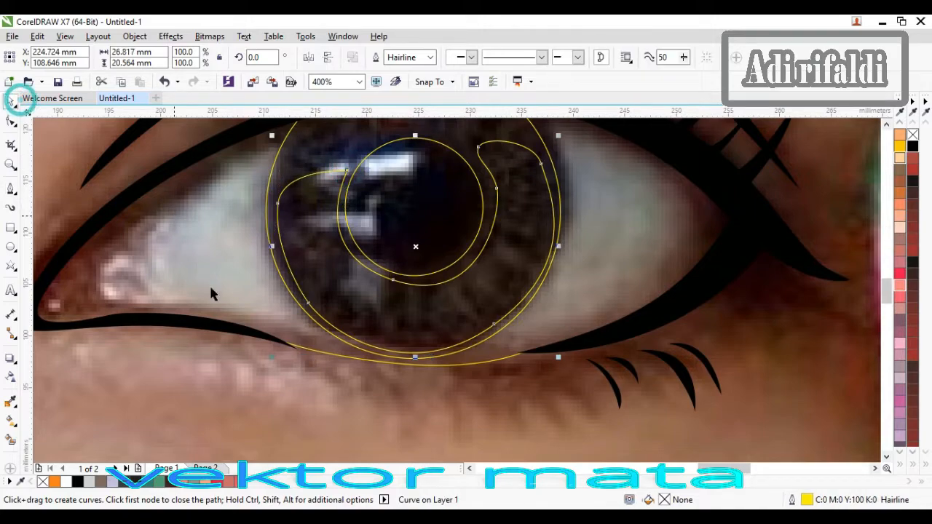
# Step: Remove the surplus nodes from the crescent's lower-left outer edge and from the bottom of its inner edge
pyautogui.click(230, 372)
pyautogui.click(339, 329)
pyautogui.press('F10')
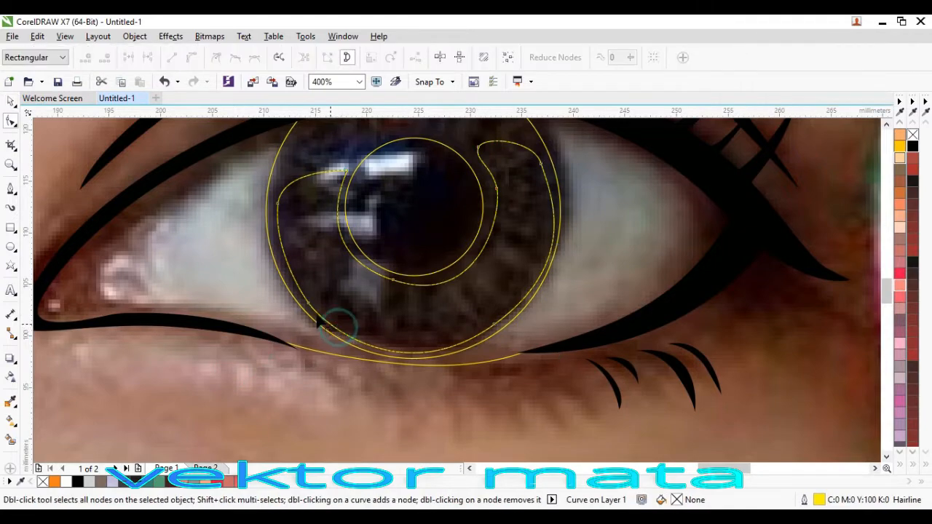
pyautogui.doubleClick(307, 301)
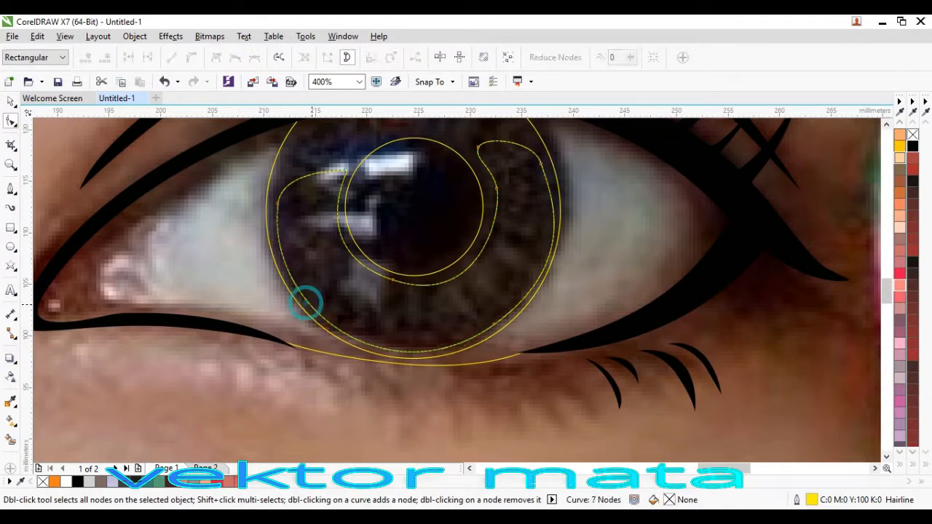
pyautogui.doubleClick(391, 280)
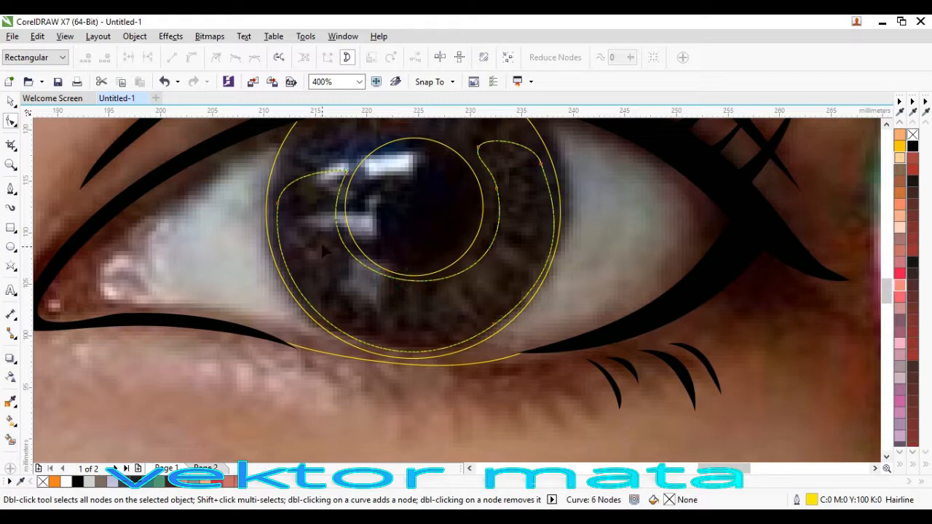
# Step: Reshape the crescent's inner edge with its nodes and handles so that it closely follows the pupil circle
pyautogui.doubleClick(335, 213)
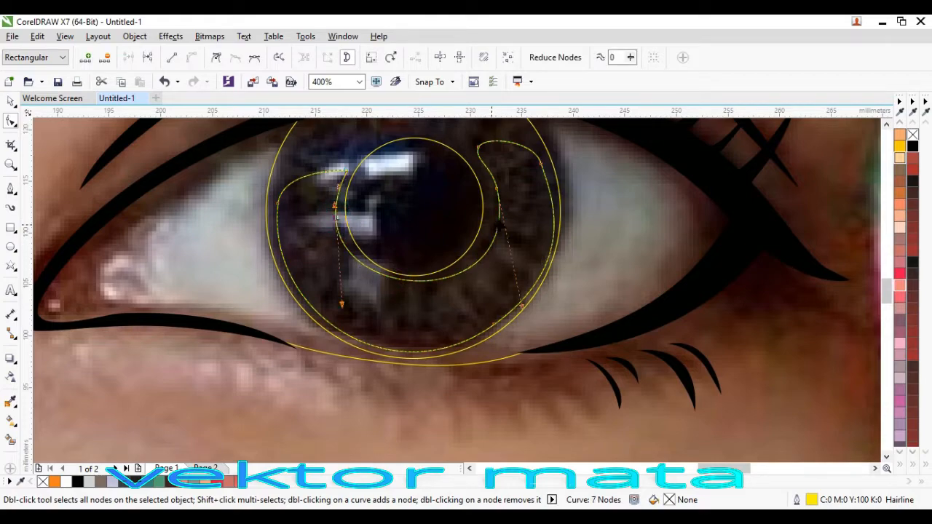
pyautogui.moveTo(521, 308); pyautogui.dragTo(506, 308)
pyautogui.moveTo(496, 189); pyautogui.dragTo(485, 195)
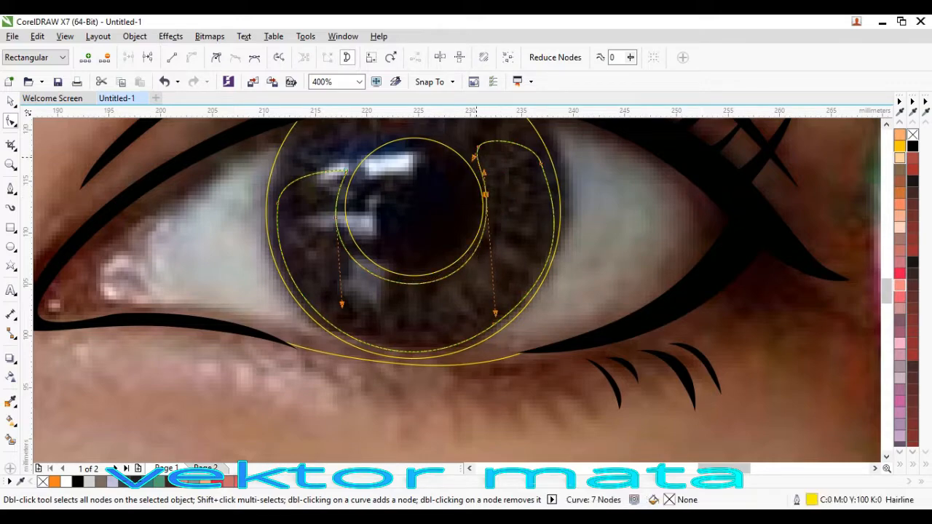
pyautogui.moveTo(334, 218)
pyautogui.mouseDown()
pyautogui.moveTo(348, 217)
pyautogui.moveTo(339, 216)
pyautogui.mouseUp()
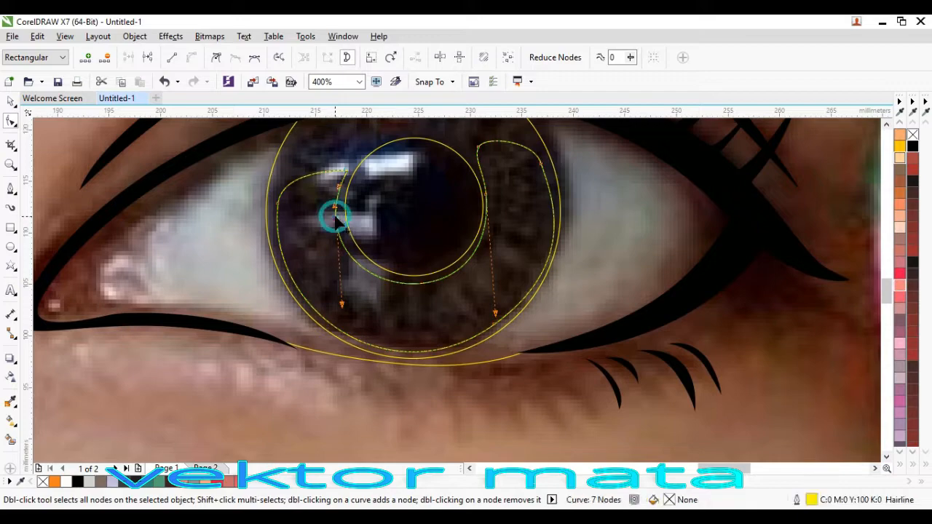
pyautogui.doubleClick(333, 215)
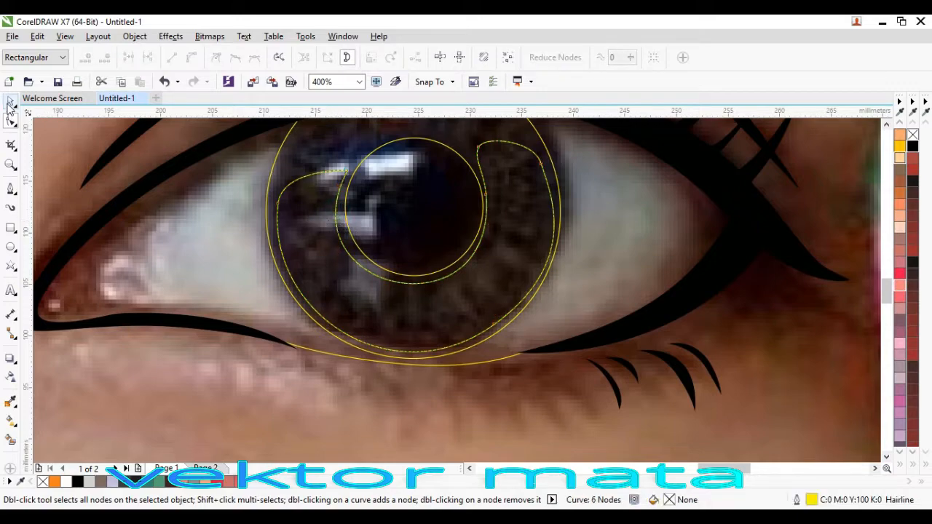
pyautogui.click(11, 102)
# Step: Draw a smaller closed crescent about 17.9 mm wide below the pupil, inside the large crescent, and deselect it
pyautogui.click(10, 190)
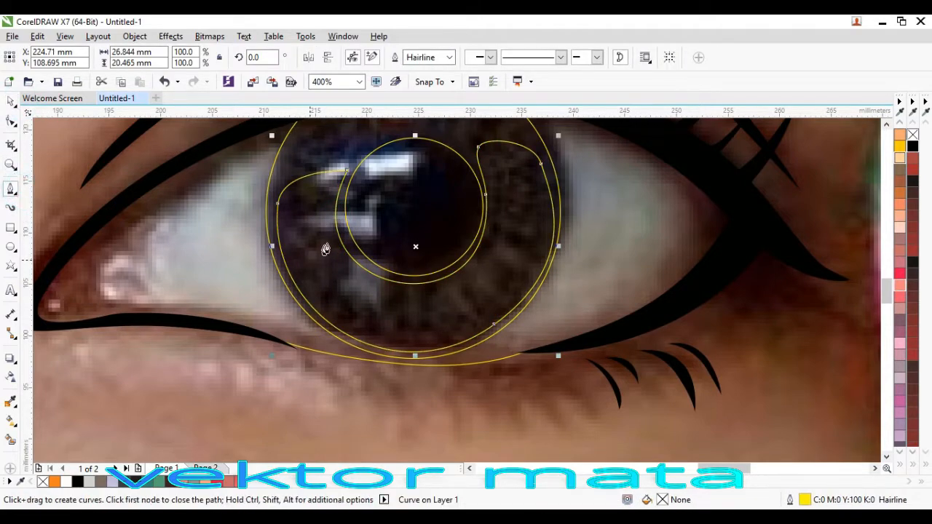
pyautogui.click(328, 224)
pyautogui.moveTo(405, 292); pyautogui.dragTo(489, 297)
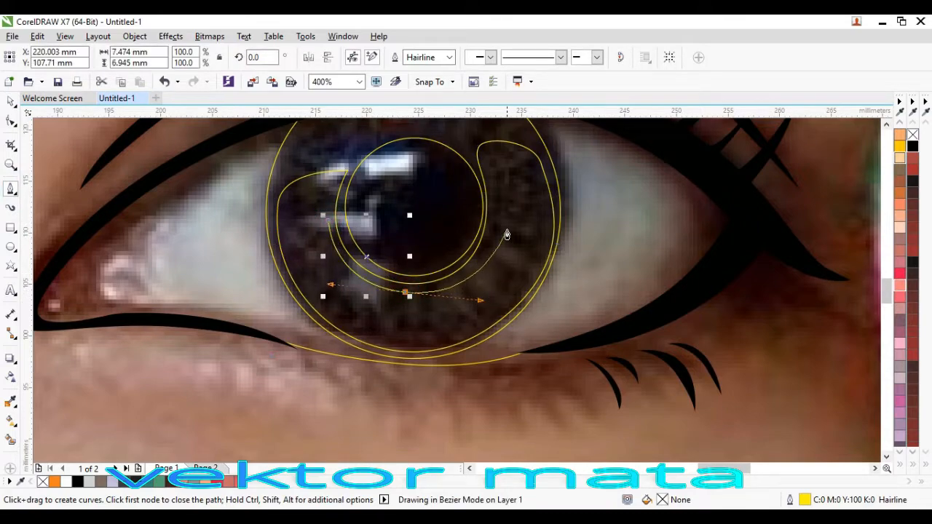
pyautogui.click(496, 233)
pyautogui.moveTo(500, 297); pyautogui.dragTo(430, 338)
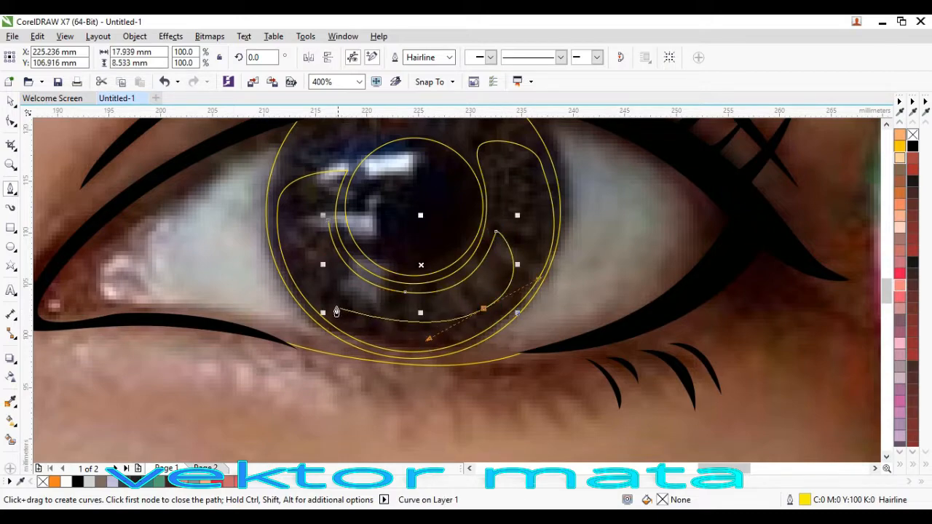
pyautogui.moveTo(335, 304); pyautogui.dragTo(321, 275)
pyautogui.click(327, 220)
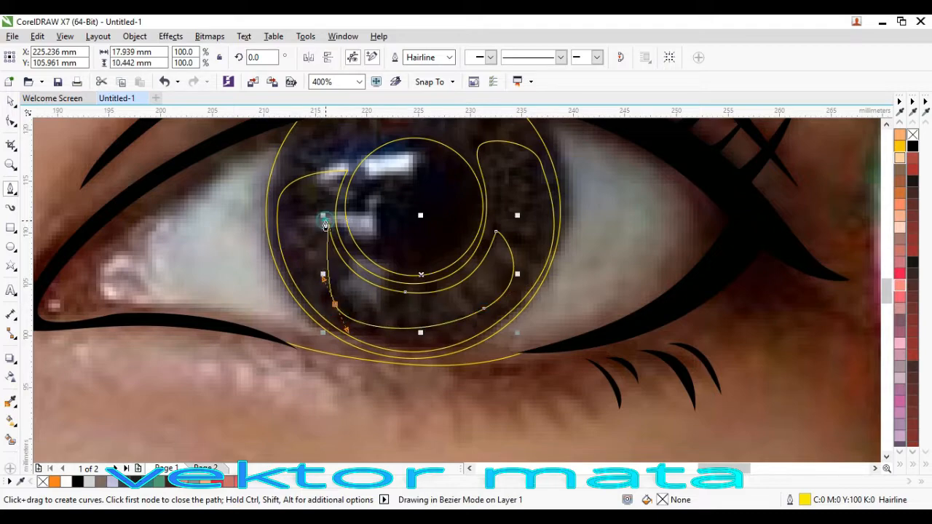
pyautogui.click(11, 103)
pyautogui.click(114, 170)
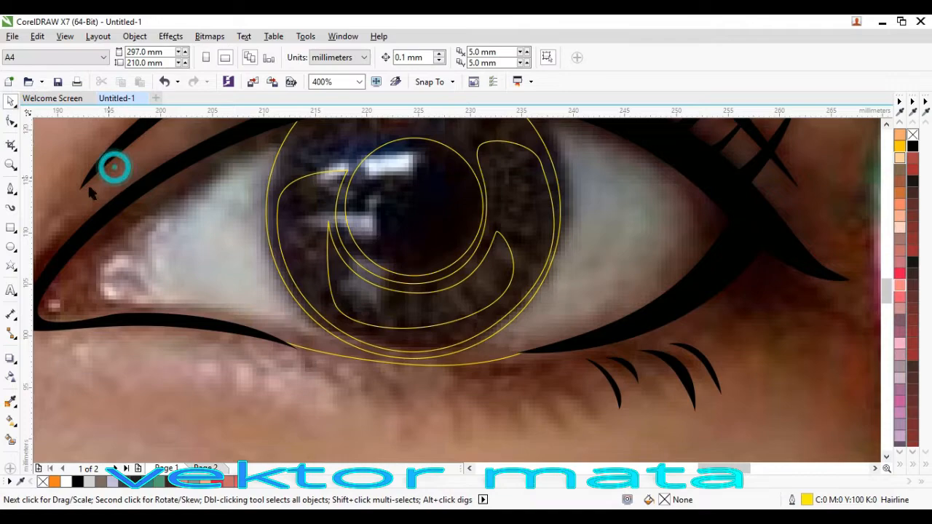
# Step: Draw a closed leaf-shaped highlight about 10.1 by 3.3 mm over the upper light reflections of the eye
pyautogui.click(11, 189)
pyautogui.click(423, 156)
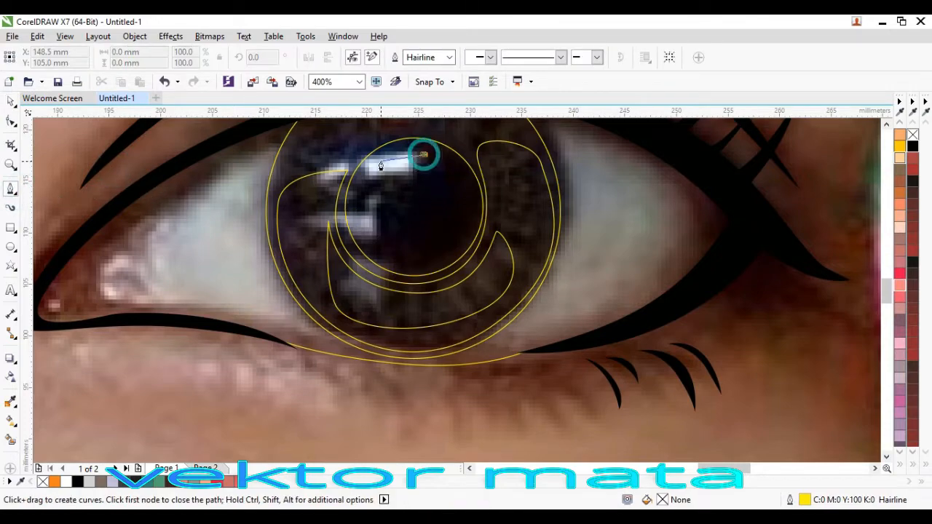
pyautogui.scroll(1, 380, 166)
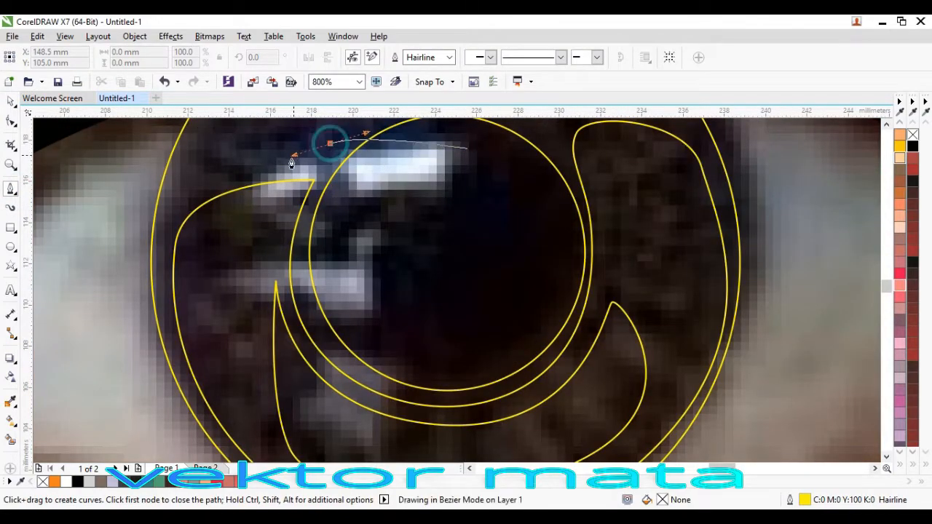
pyautogui.moveTo(328, 143); pyautogui.dragTo(291, 159)
pyautogui.moveTo(258, 203); pyautogui.dragTo(466, 162)
pyautogui.click(466, 150)
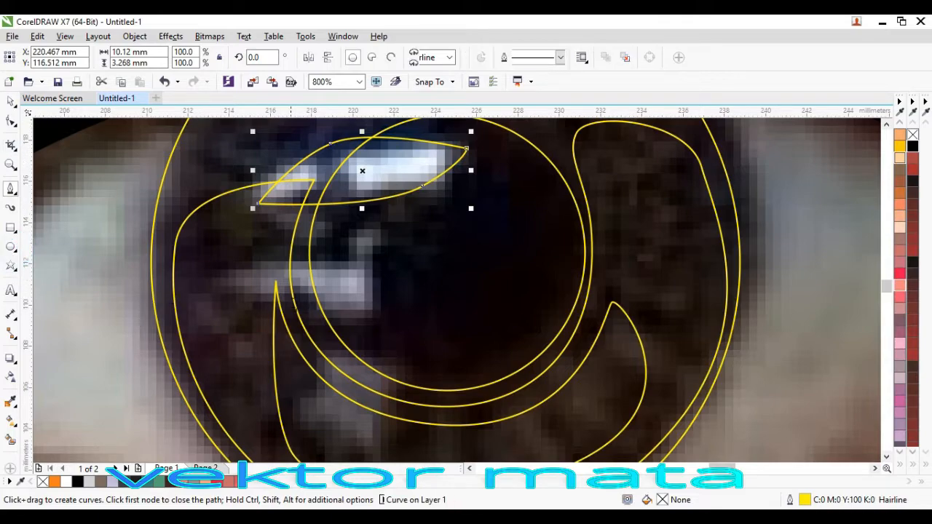
# Step: Draw a circle about 4 mm in diameter over the lower light reflection at the pupil's edge and deselect it
pyautogui.click(12, 247)
pyautogui.moveTo(291, 248); pyautogui.dragTo(377, 333)
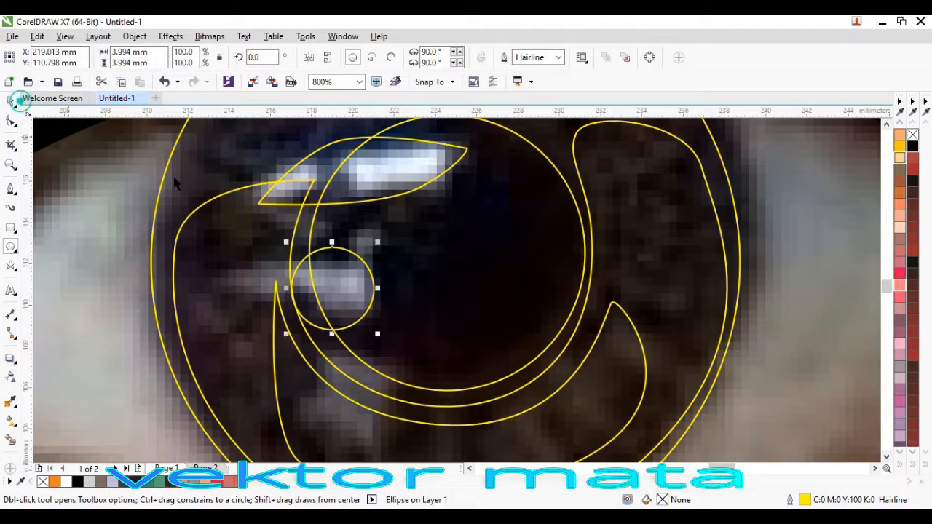
pyautogui.click(11, 100)
pyautogui.scroll(-2, 347, 284)
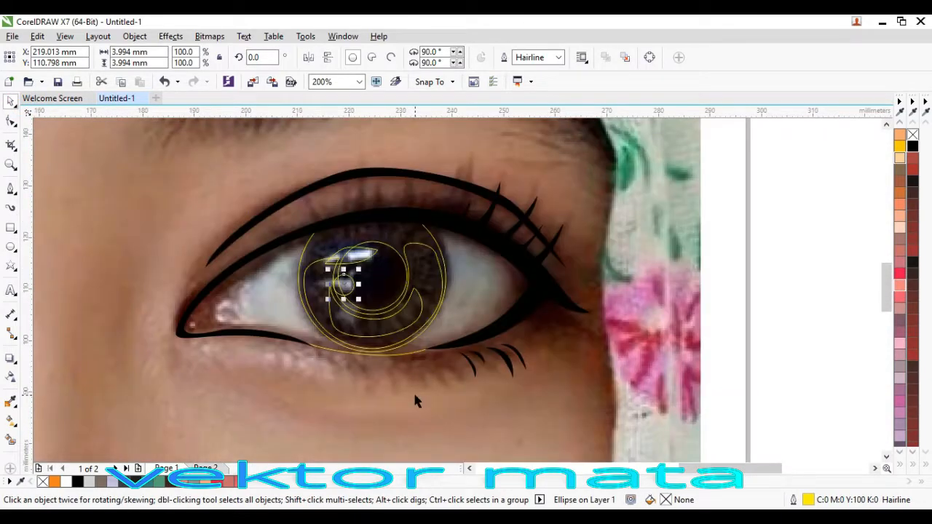
pyautogui.press('Escape')
pyautogui.scroll(1, 353, 284)
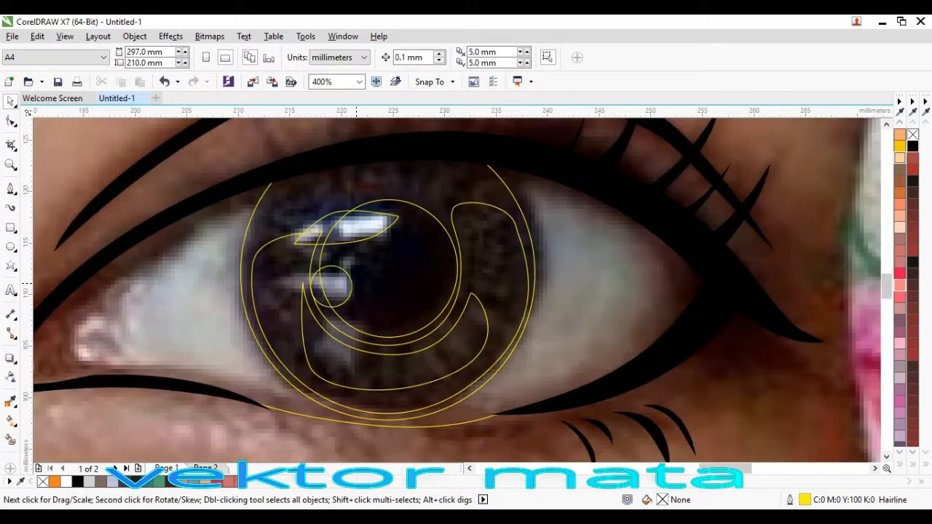
# Step: Fill the small highlight circle and the leaf-shaped highlight with white, and the pupil circle with black
pyautogui.click(347, 289)
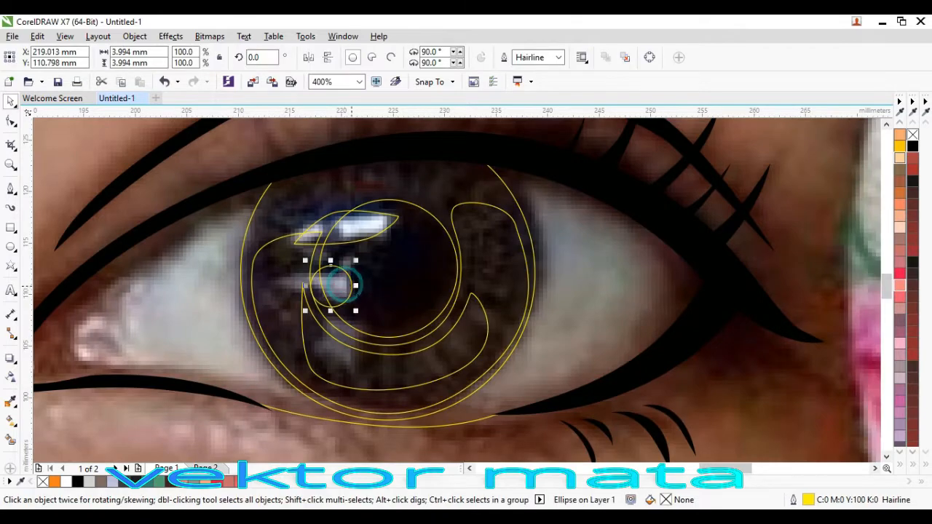
pyautogui.click(66, 481)
pyautogui.press('Tab')
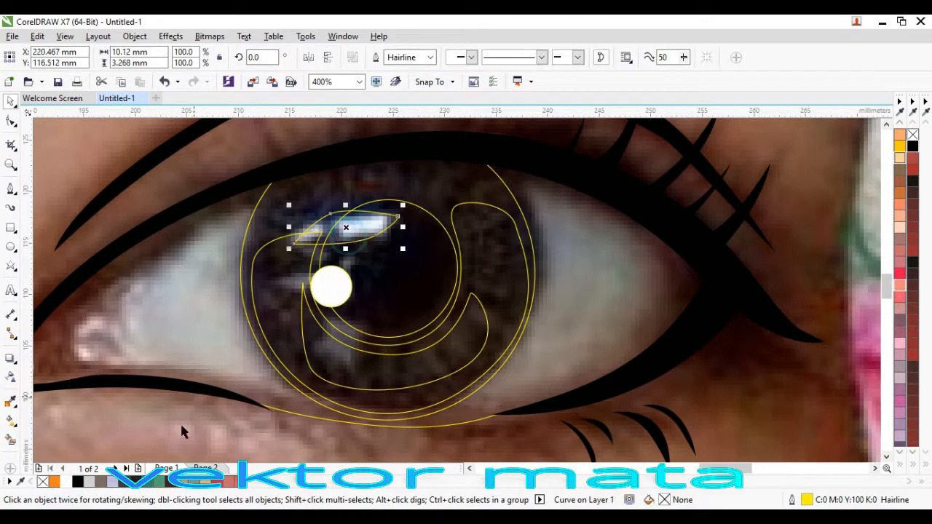
pyautogui.click(66, 481)
pyautogui.press('Tab')
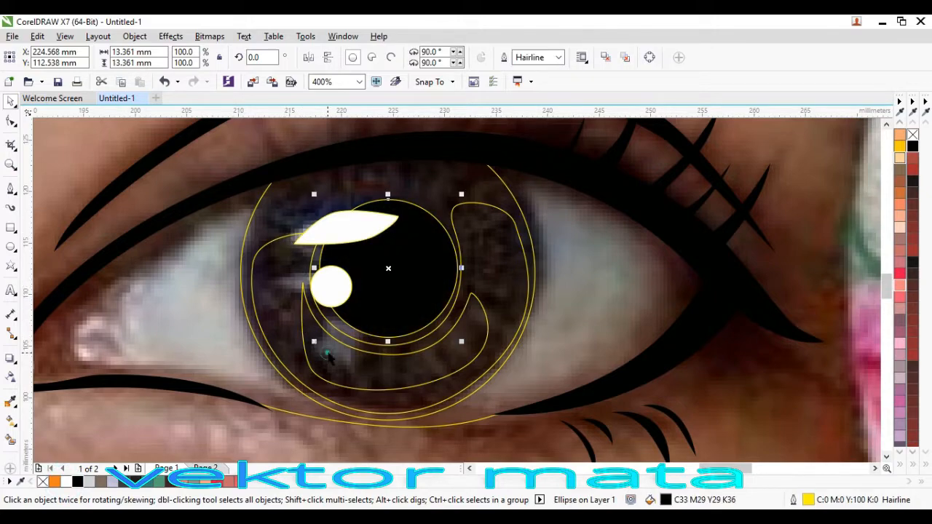
# Step: Fill the small crescent below the pupil with Spring Green and the large crescent around it with Grass Green
pyautogui.press('Tab')
pyautogui.click(159, 482)
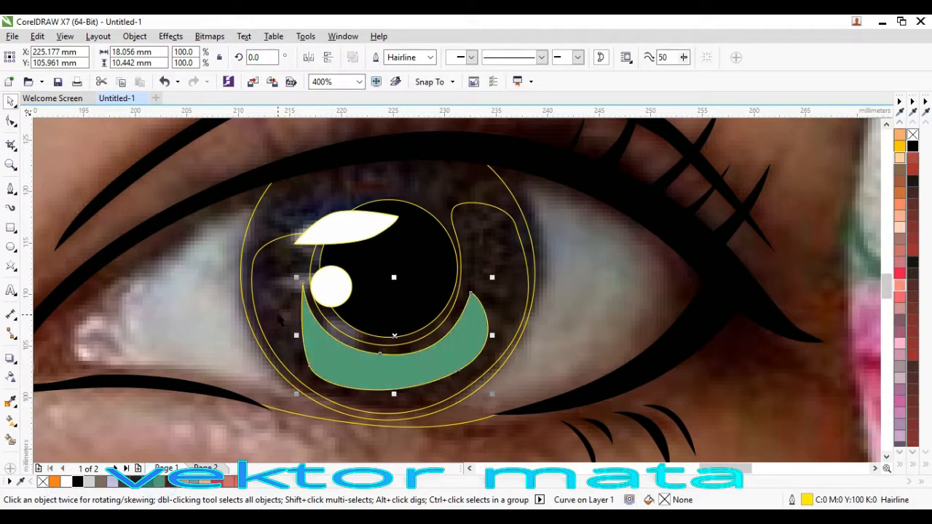
pyautogui.press('Tab')
pyautogui.click(149, 483)
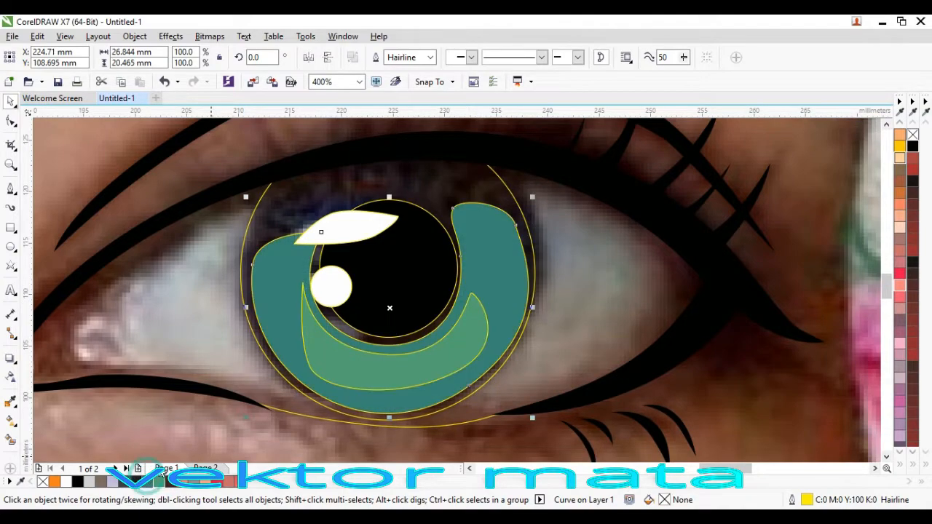
# Step: Select the iris outline shape and fill it with black
pyautogui.press('Tab')
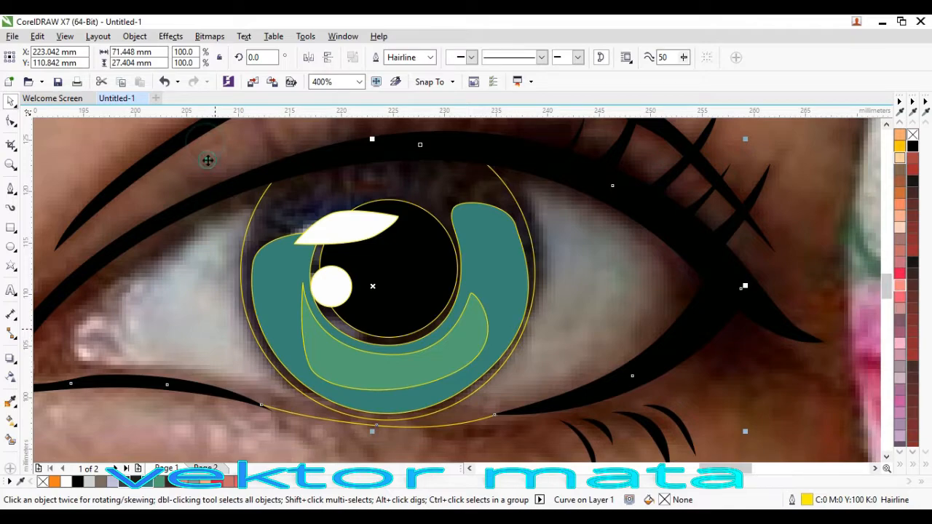
pyautogui.scroll(-4, 472, 280)
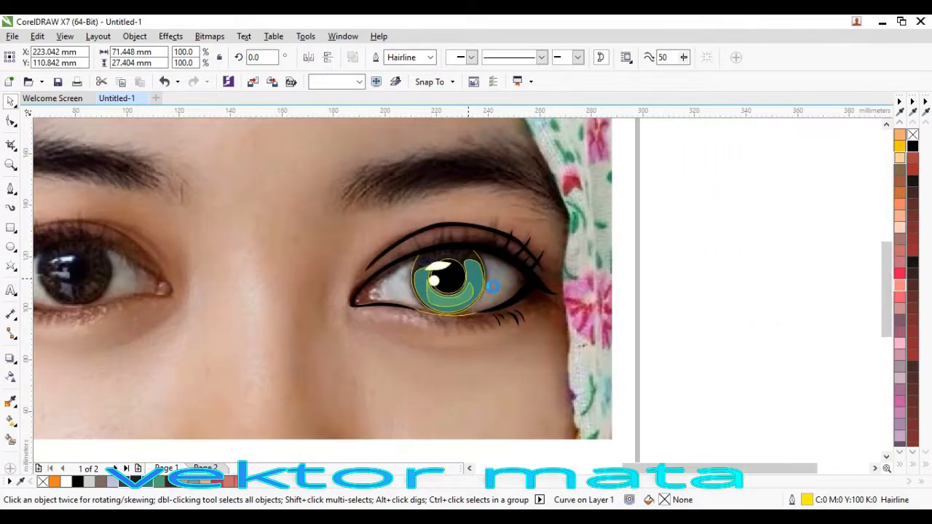
pyautogui.click(614, 346)
pyautogui.scroll(2, 480, 285)
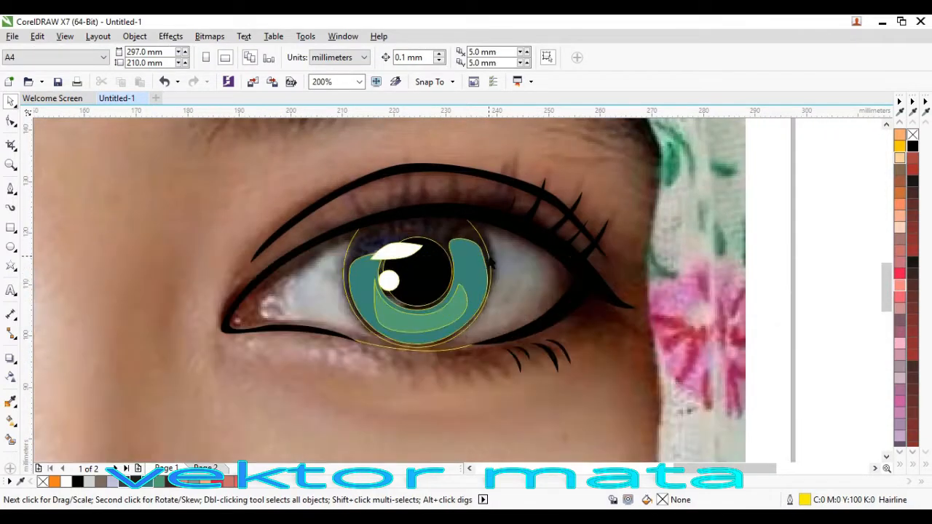
pyautogui.click(492, 264)
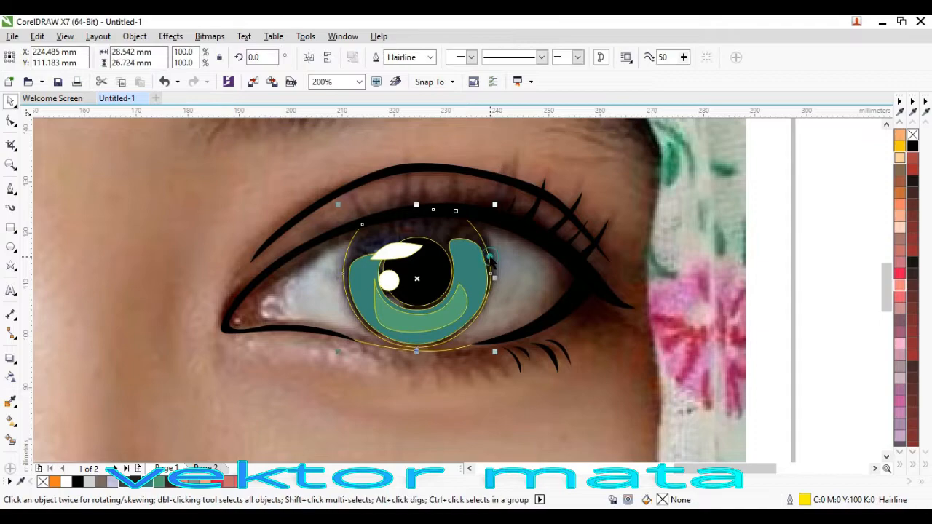
pyautogui.click(77, 482)
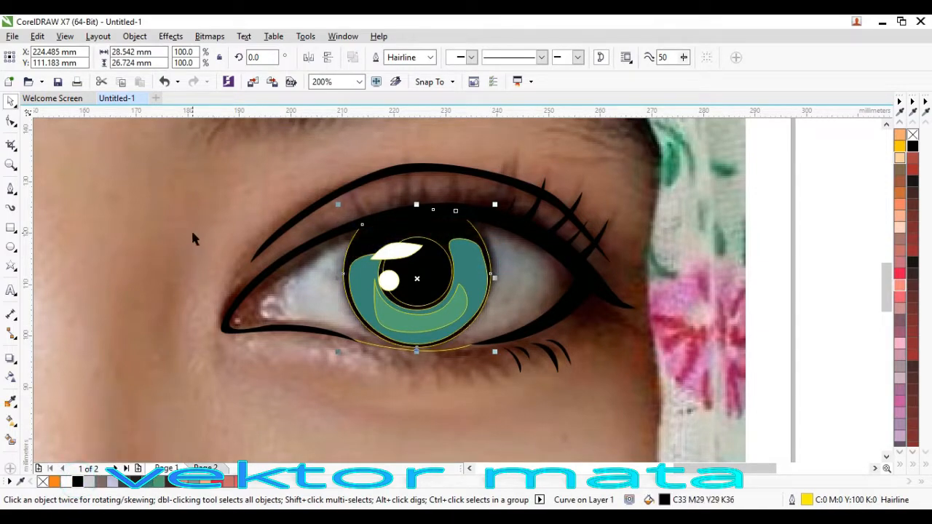
# Step: Remove the yellow outlines from the six iris, pupil, crescent and highlight shapes and deselect them
pyautogui.moveTo(264, 155); pyautogui.dragTo(509, 378)
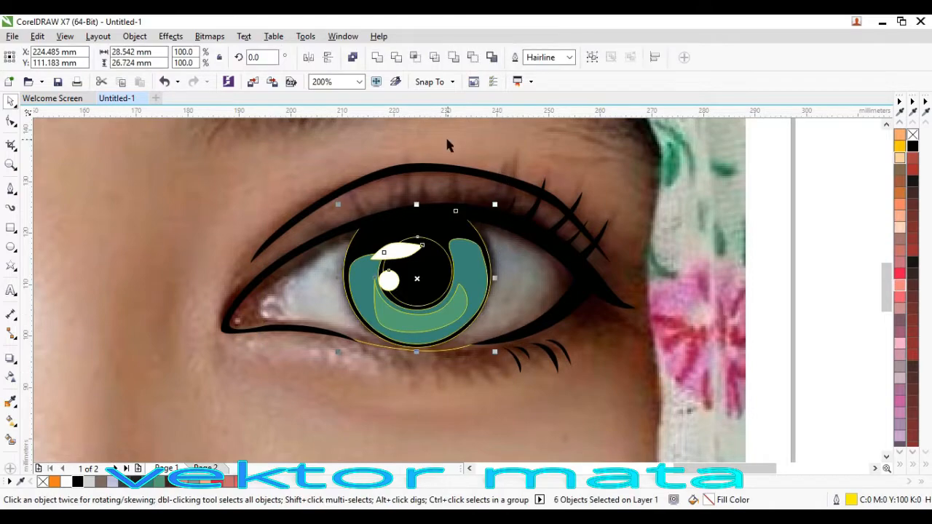
pyautogui.rightClick(43, 483)
pyautogui.click(87, 302)
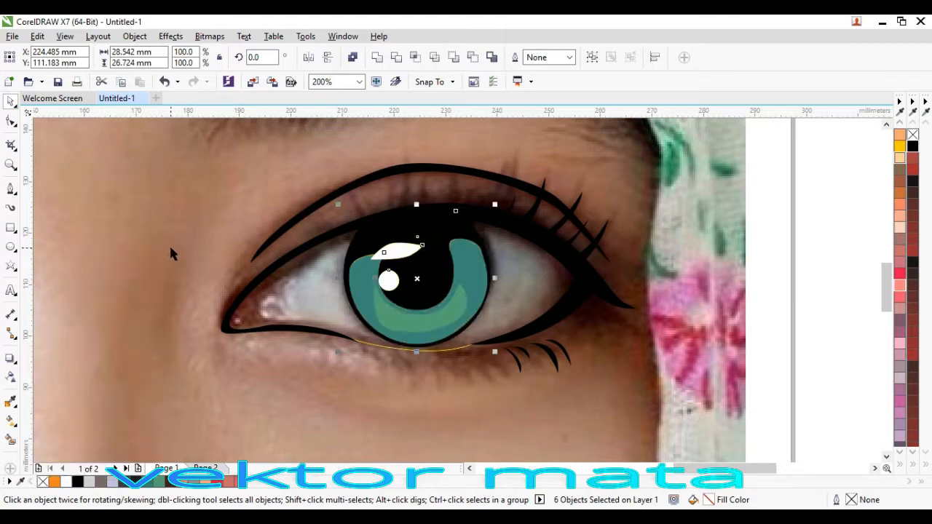
pyautogui.click(296, 310)
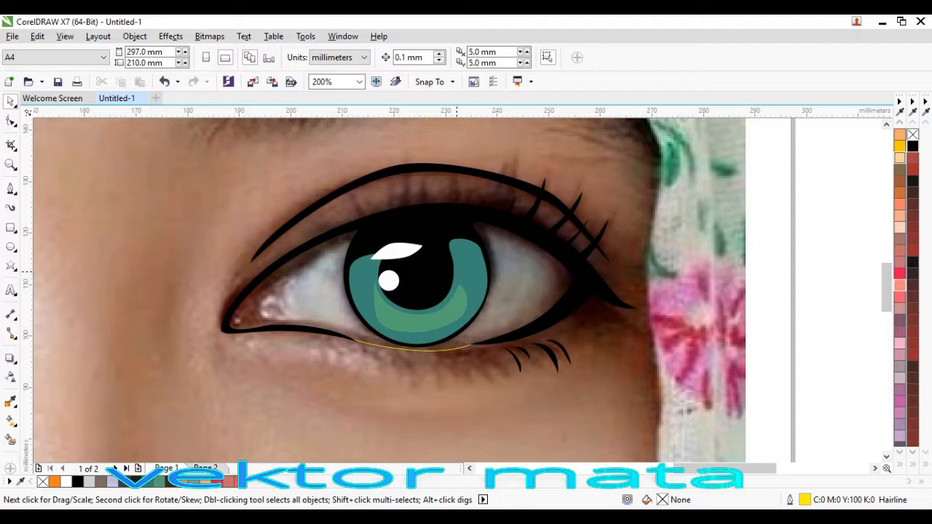
# Step: Apply a uniform transparency of 46 to the small light-green crescent below the pupil
pyautogui.scroll(-2, 438, 288)
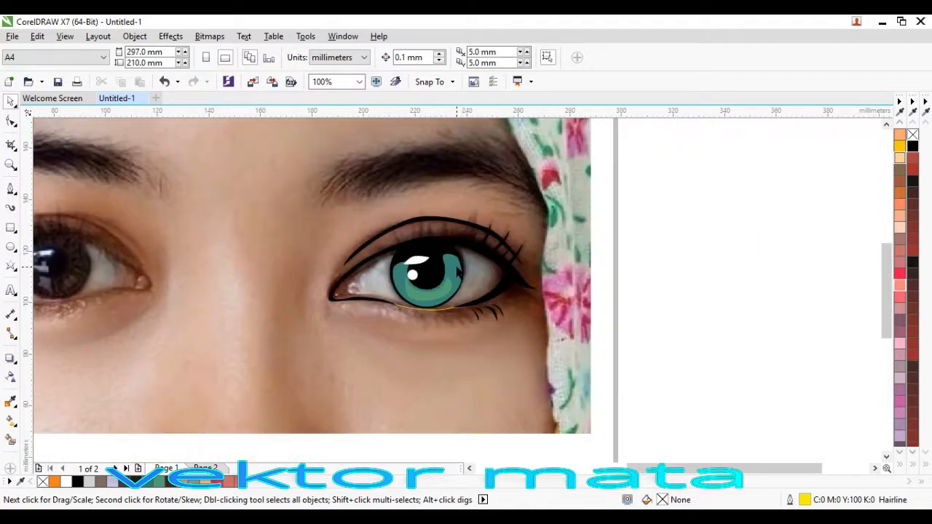
pyautogui.scroll(2, 457, 272)
pyautogui.scroll(2, 416, 264)
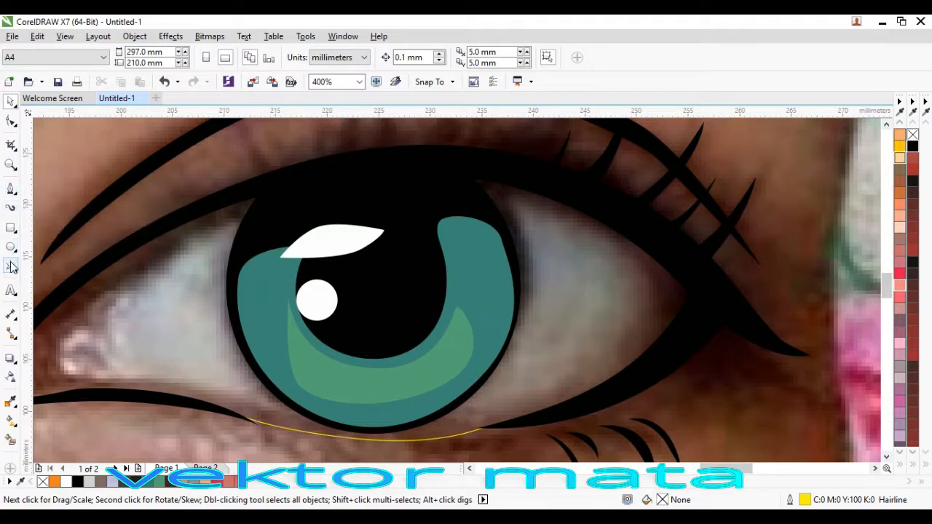
pyautogui.click(13, 377)
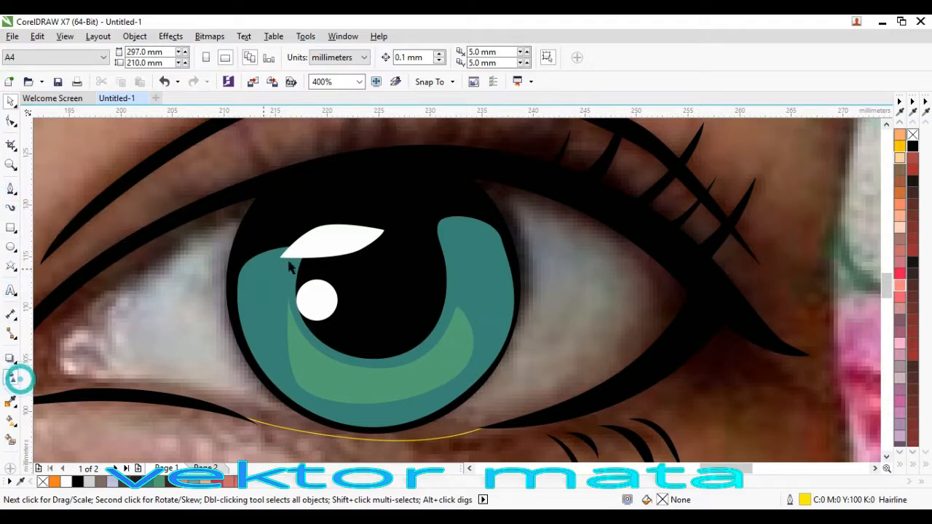
pyautogui.click(449, 342)
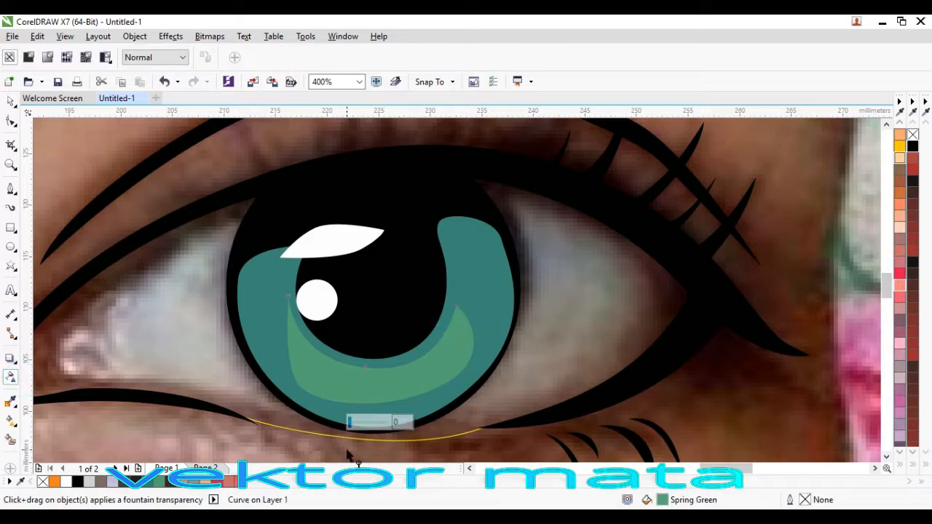
pyautogui.moveTo(367, 430); pyautogui.dragTo(373, 425)
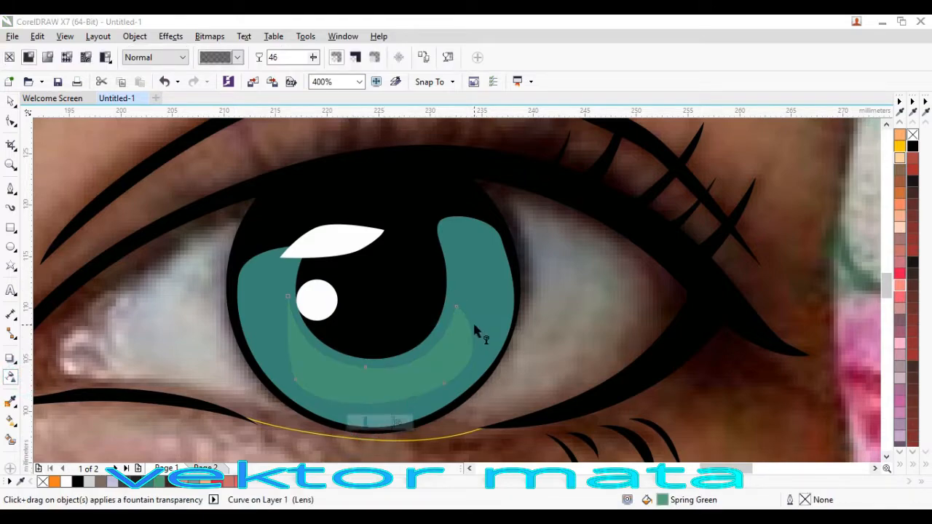
# Step: Apply a uniform transparency of 52 to the large dark-green crescent around the pupil
pyautogui.click(480, 311)
pyautogui.click(392, 396)
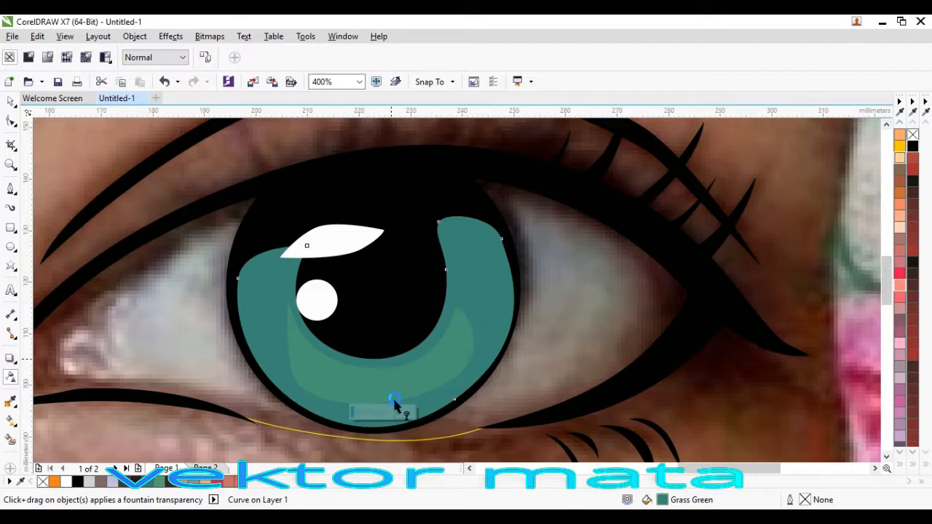
pyautogui.scroll(-1, 378, 417)
pyautogui.click(375, 415)
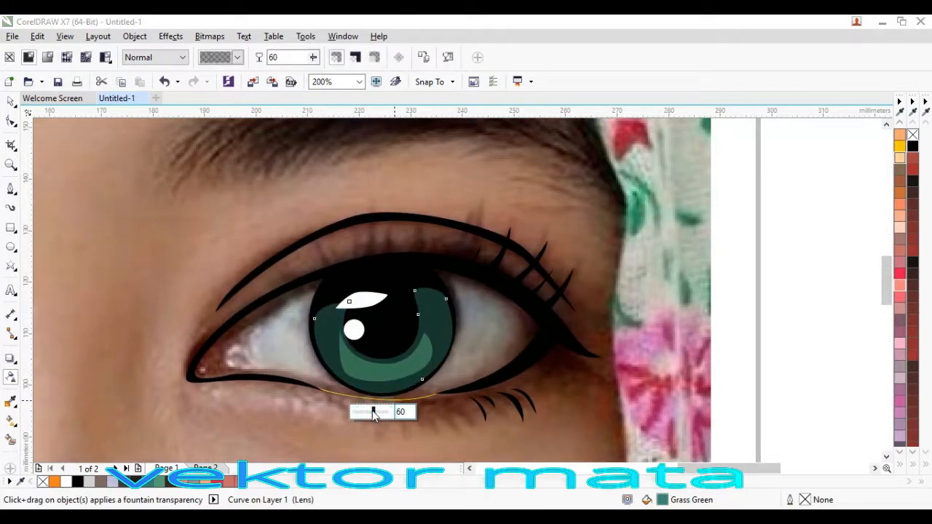
pyautogui.moveTo(373, 415); pyautogui.dragTo(370, 410)
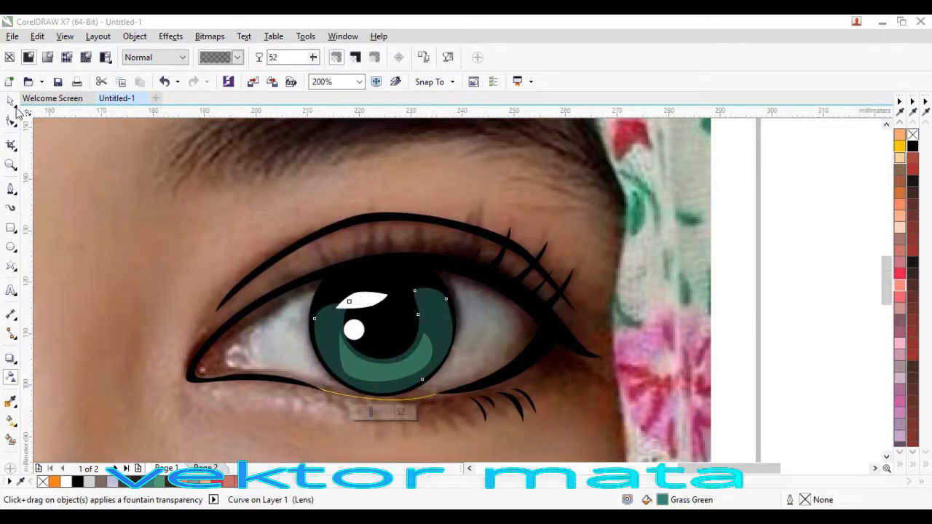
# Step: Apply linear fountain transparencies to the white leaf-shaped and circular highlights so both fade towards the pupil's centre
pyautogui.click(358, 301)
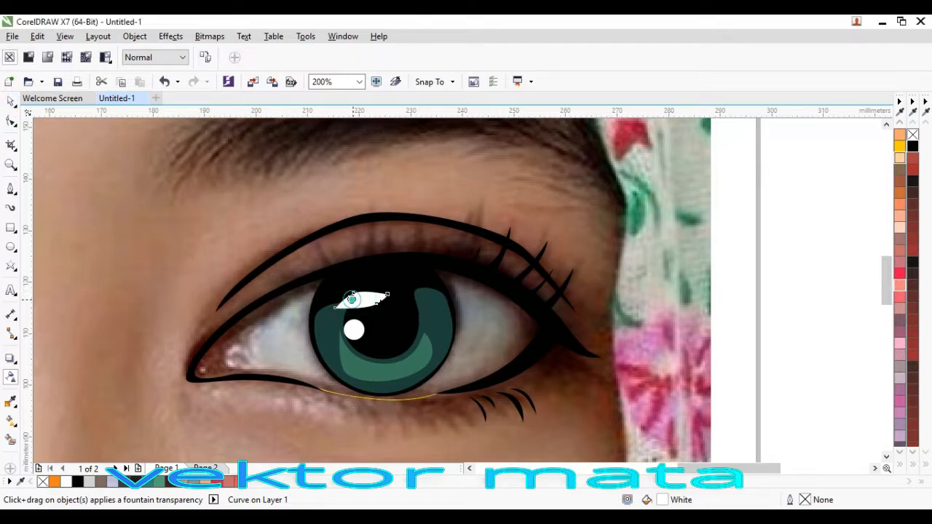
pyautogui.moveTo(352, 299); pyautogui.dragTo(345, 264)
pyautogui.moveTo(351, 298); pyautogui.dragTo(354, 326)
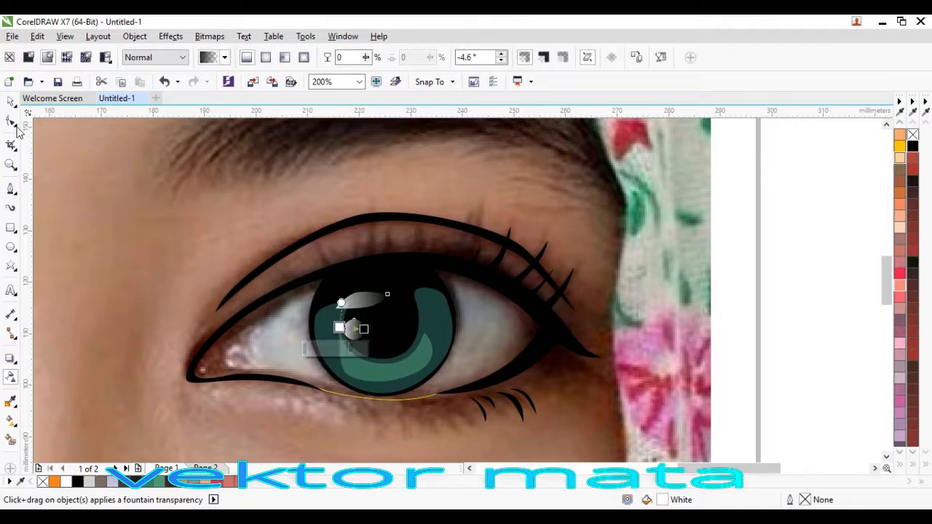
pyautogui.click(10, 103)
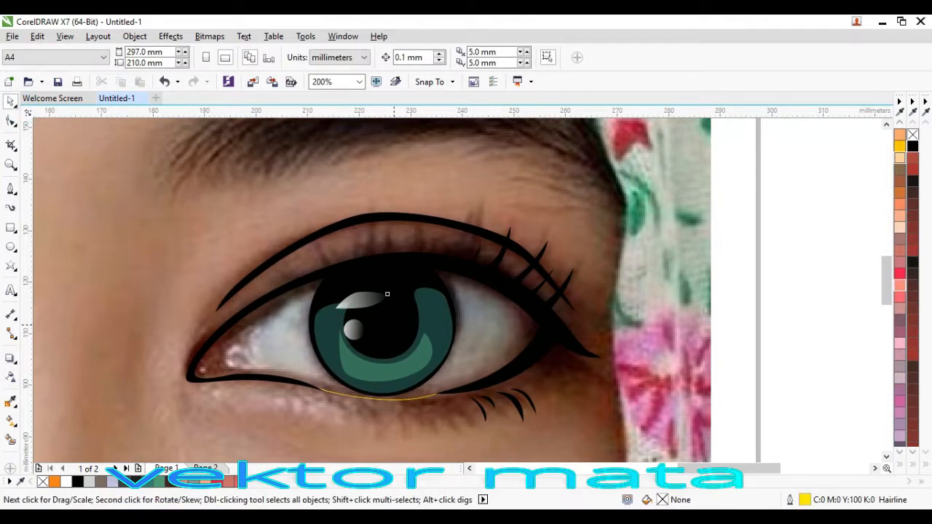
pyautogui.click(383, 321)
pyautogui.scroll(2, 383, 320)
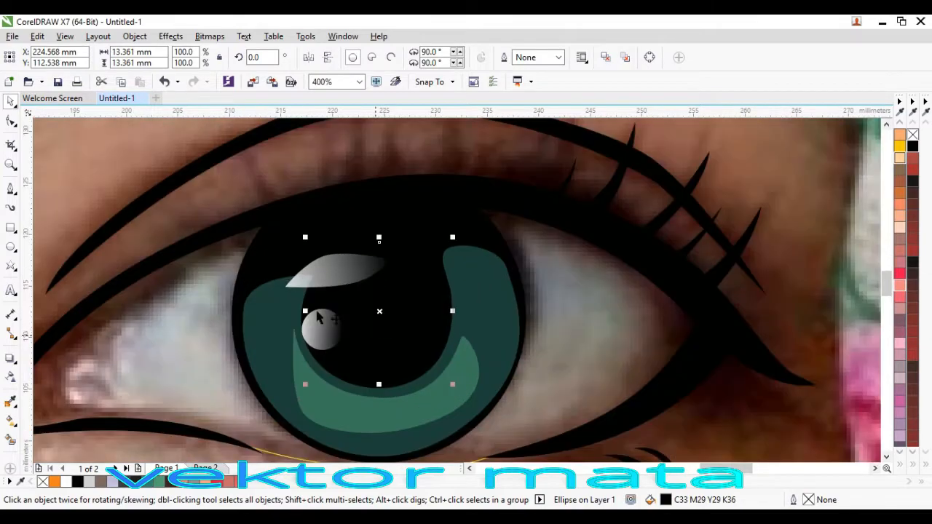
pyautogui.click(76, 174)
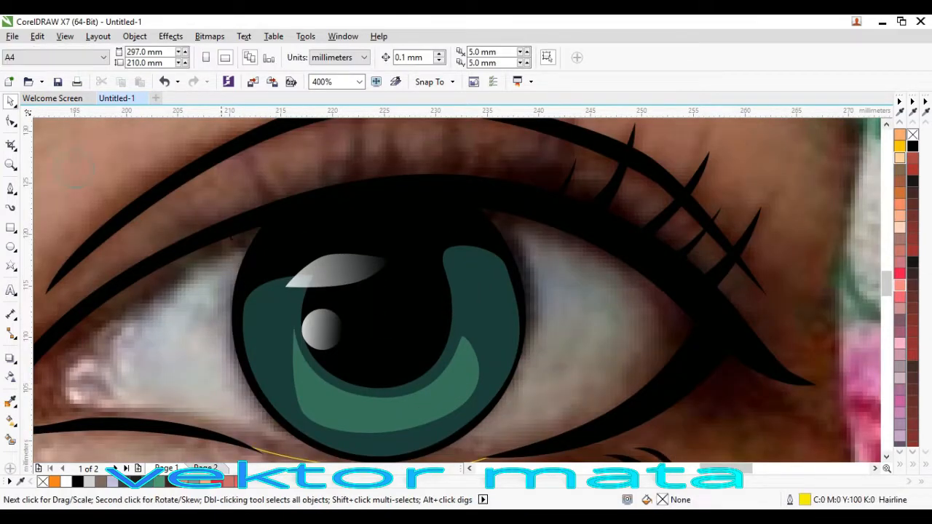
# Step: Draw a star about 14.2 by 14.5 mm over the pupil and give it 18 points
pyautogui.click(11, 266)
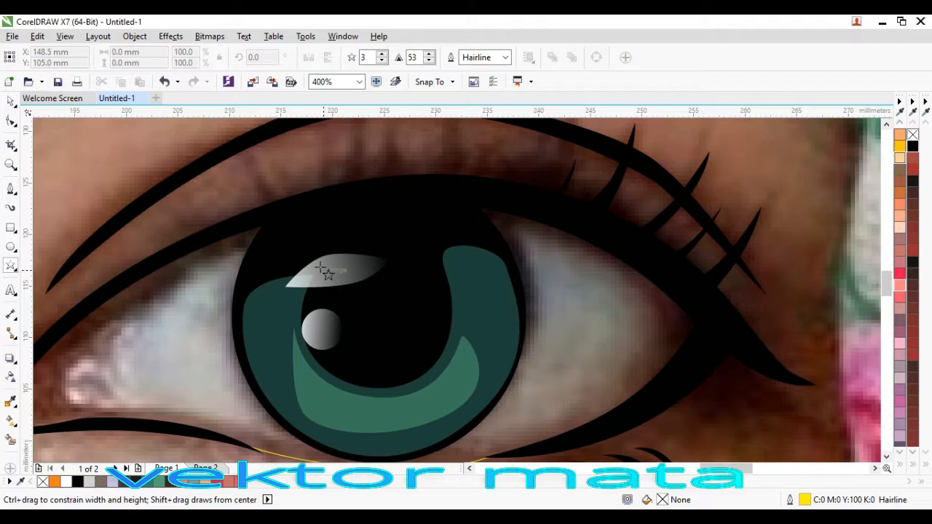
pyautogui.moveTo(324, 256); pyautogui.dragTo(472, 407)
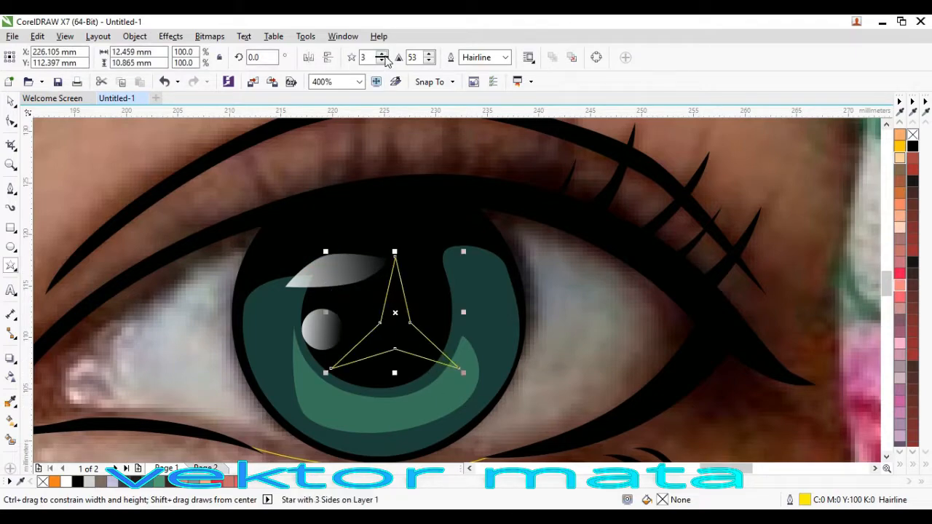
pyautogui.click(380, 54)
pyautogui.click(380, 54)
pyautogui.click(380, 54)
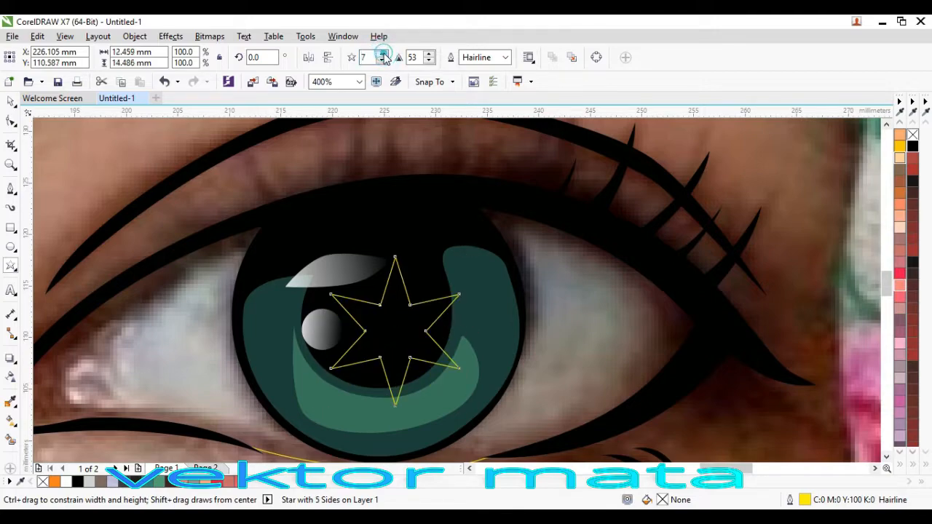
pyautogui.click(380, 54)
pyautogui.click(380, 54)
pyautogui.click(380, 54)
pyautogui.click(380, 53)
pyautogui.click(380, 53)
pyautogui.click(380, 53)
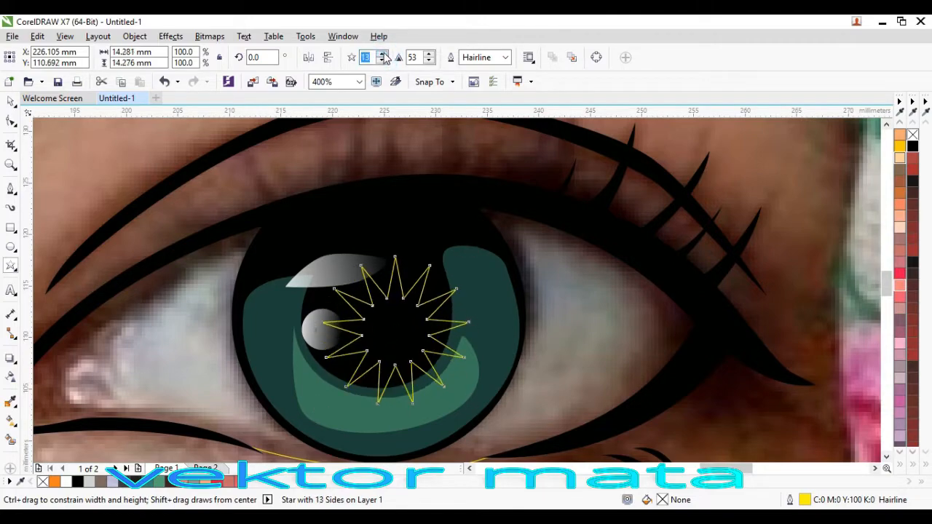
pyautogui.click(380, 53)
pyautogui.click(381, 54)
pyautogui.click(381, 54)
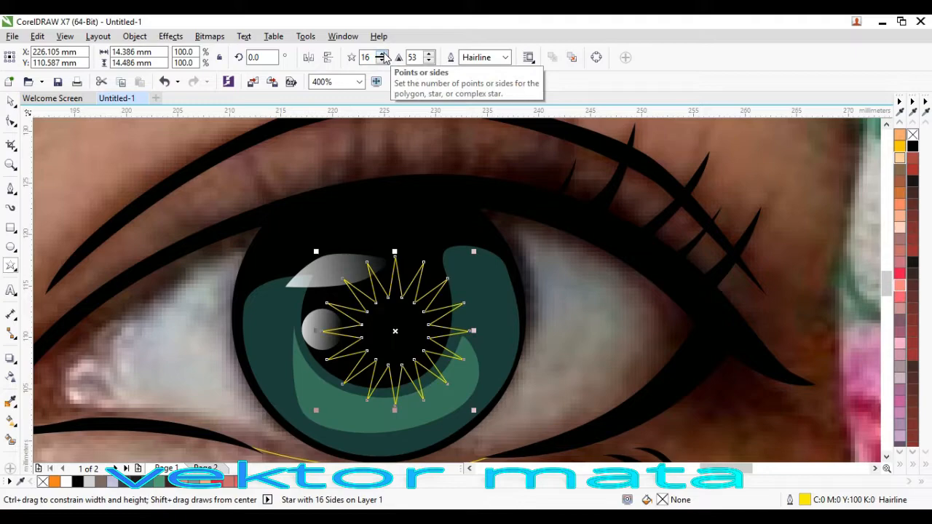
pyautogui.click(382, 54)
pyautogui.click(381, 53)
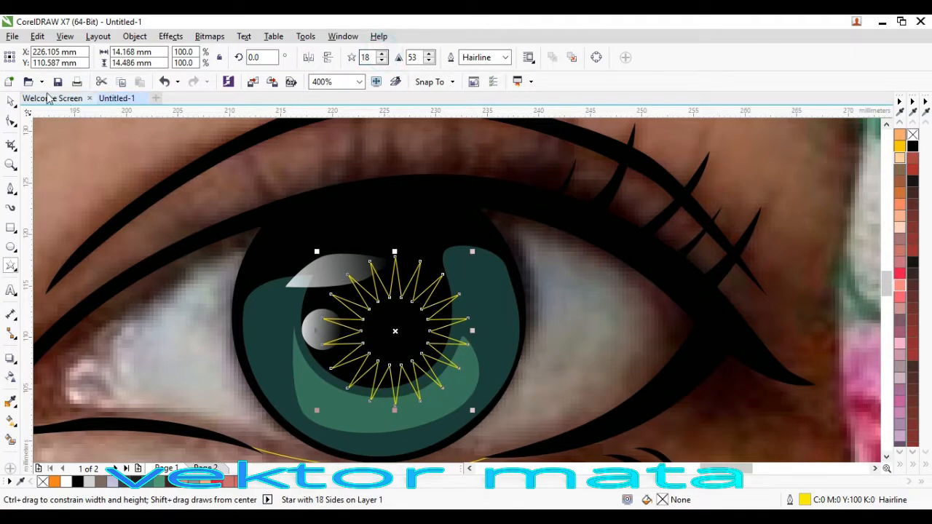
# Step: Centre the 18-point star on the pupil and enlarge it about its centre to about 21 by 21.5 mm
pyautogui.click(11, 102)
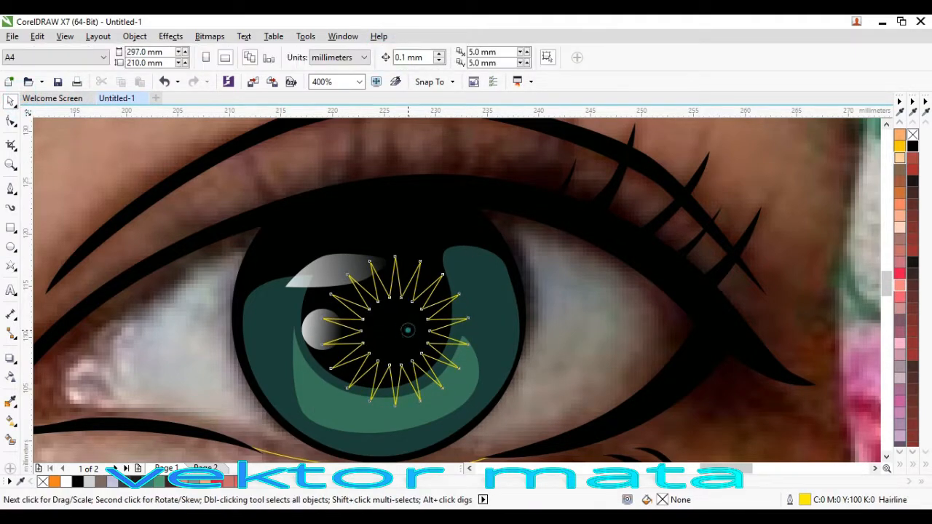
pyautogui.moveTo(395, 332); pyautogui.dragTo(366, 312)
pyautogui.moveTo(441, 336); pyautogui.dragTo(472, 351)
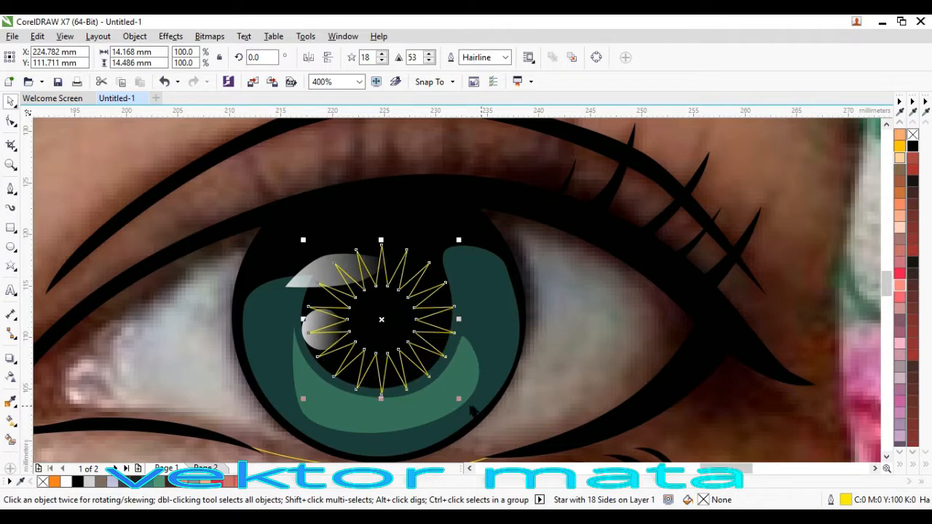
pyautogui.moveTo(460, 399); pyautogui.dragTo(517, 437)
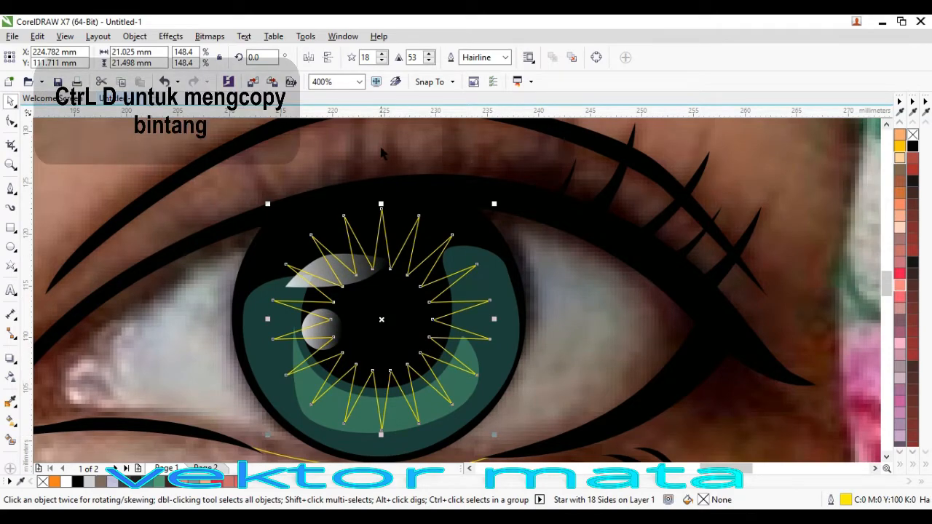
# Step: Duplicate the star, align the copy on the original's centre and shrink it to about 16.2 by 16.6 mm
pyautogui.hotkey('ctrl', 'd')
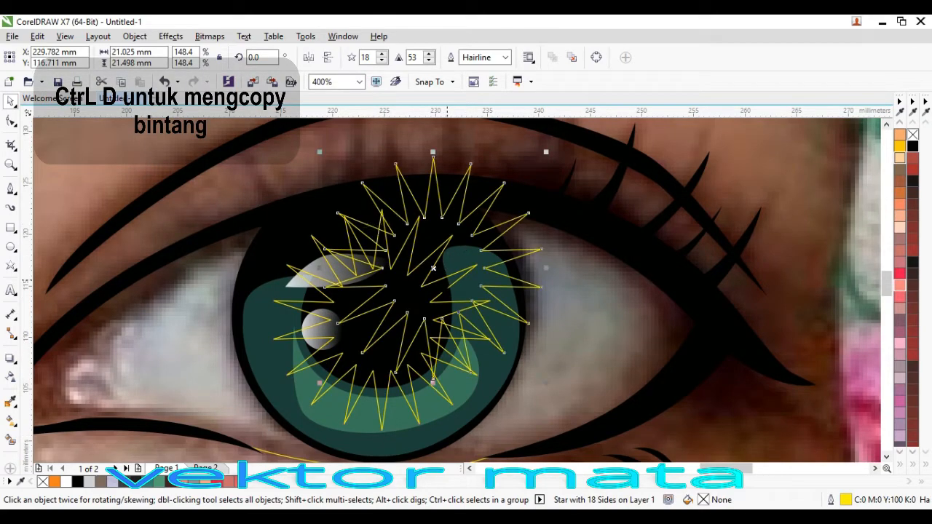
pyautogui.moveTo(433, 268); pyautogui.dragTo(381, 320)
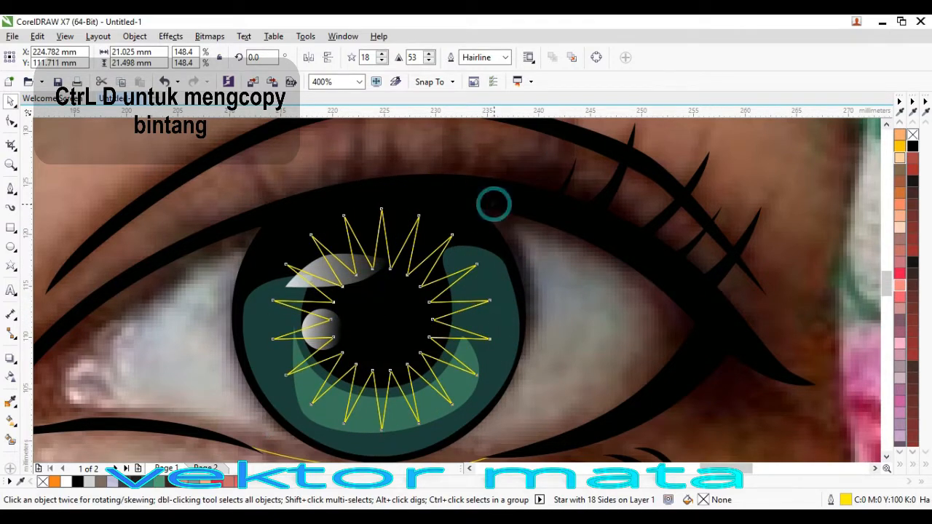
pyautogui.moveTo(493, 204); pyautogui.dragTo(468, 230)
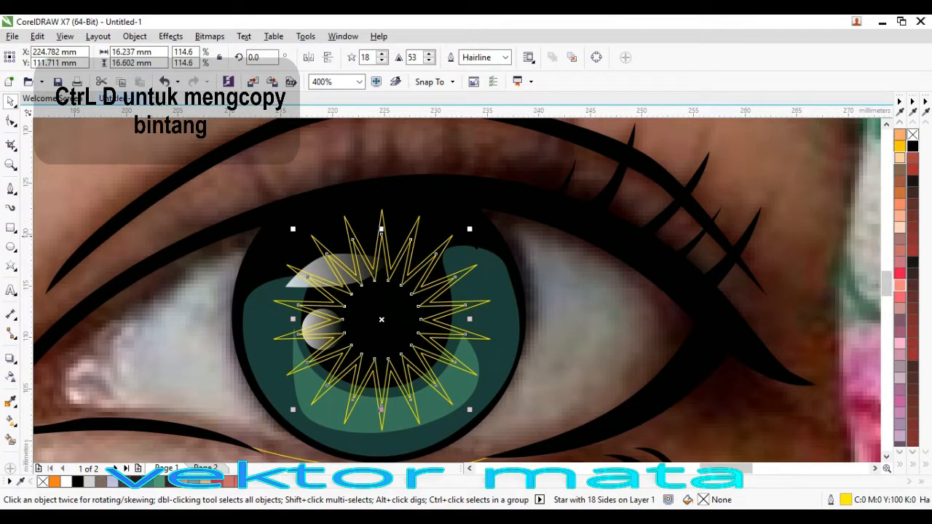
# Step: Rotate the smaller 18-point star clockwise about its centre to about 349.4 degrees
pyautogui.click(311, 170)
pyautogui.doubleClick(392, 318)
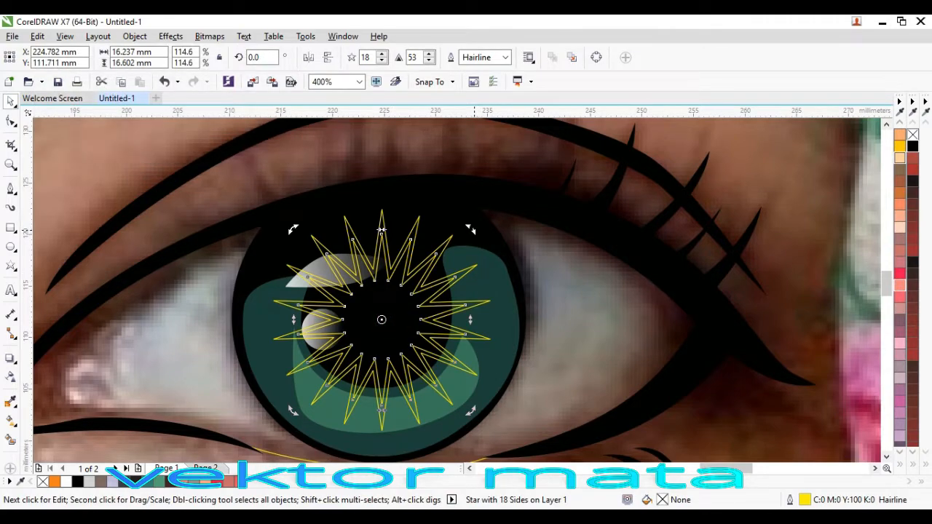
pyautogui.moveTo(471, 227); pyautogui.dragTo(483, 249)
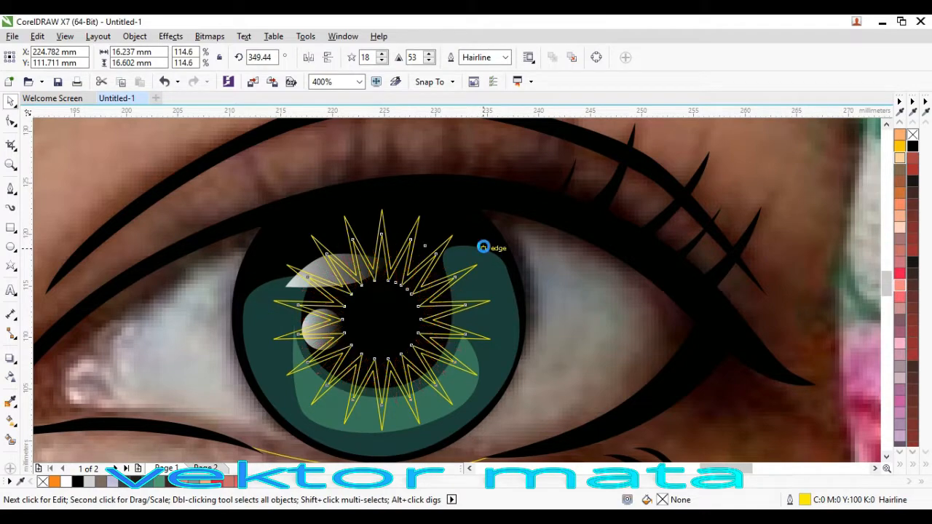
# Step: Fill both the smaller and the larger 18-point star with white
pyautogui.scroll(-1, 414, 286)
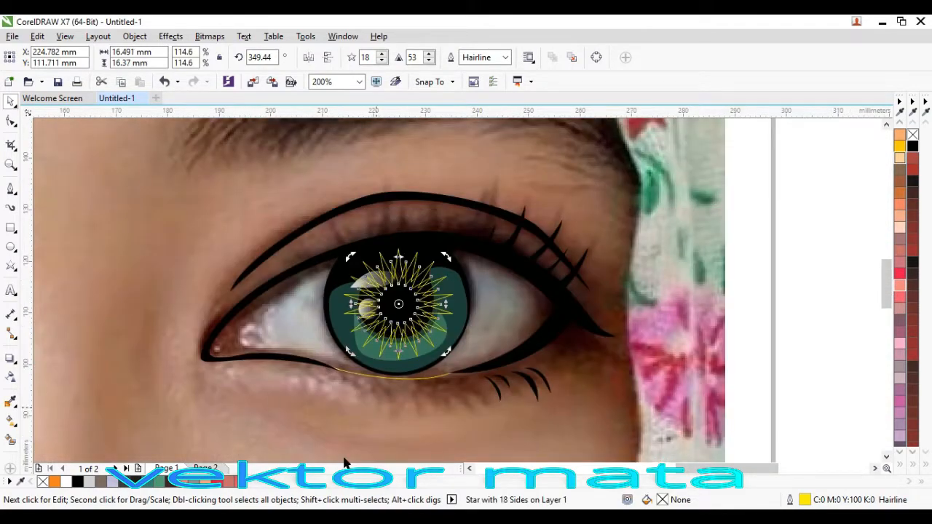
pyautogui.click(68, 482)
pyautogui.scroll(1, 423, 277)
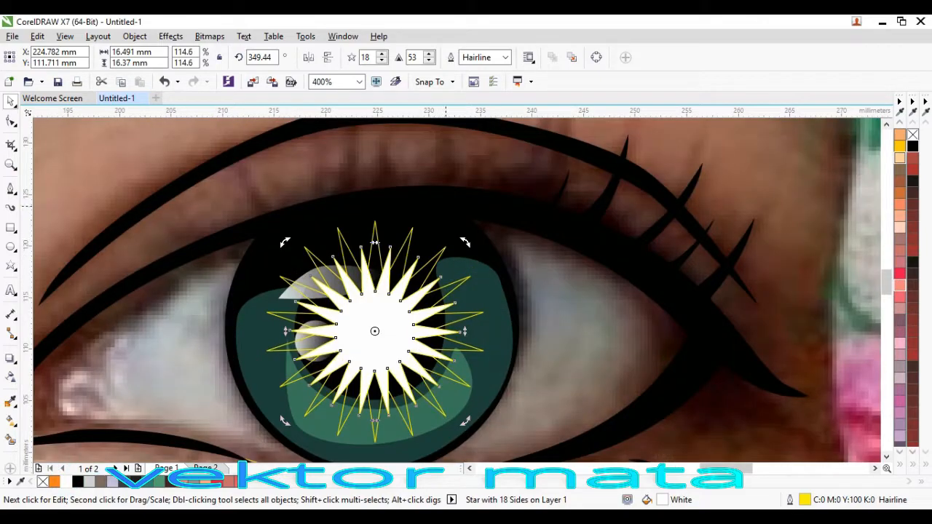
pyautogui.click(463, 156)
pyautogui.click(426, 267)
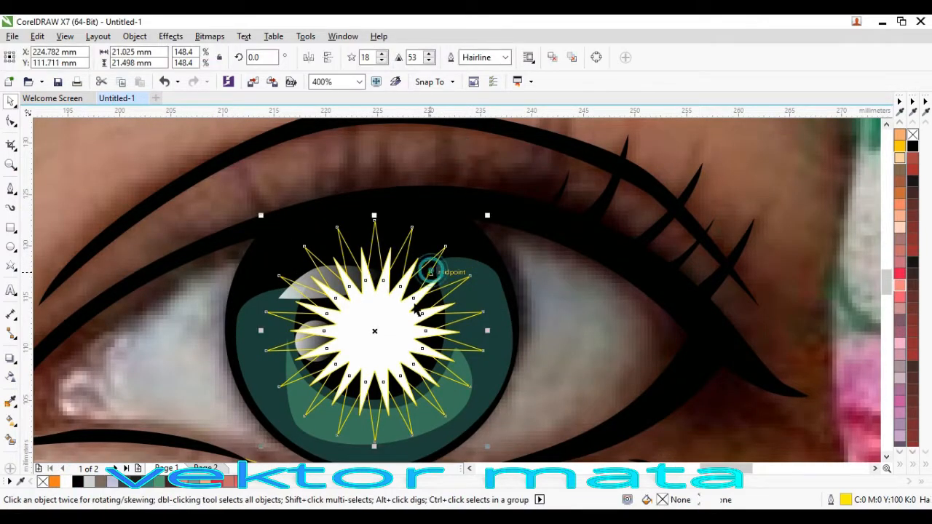
pyautogui.click(68, 482)
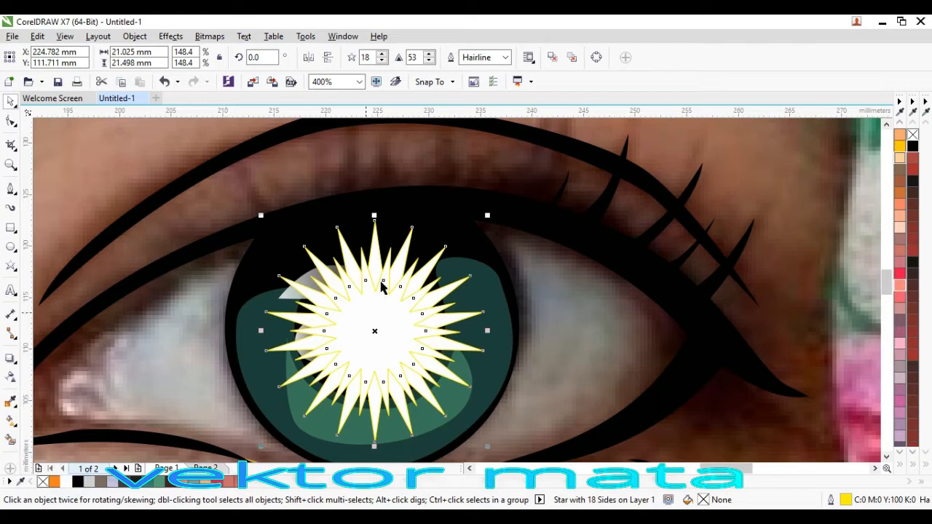
pyautogui.click(259, 174)
pyautogui.moveTo(237, 192); pyautogui.dragTo(306, 288)
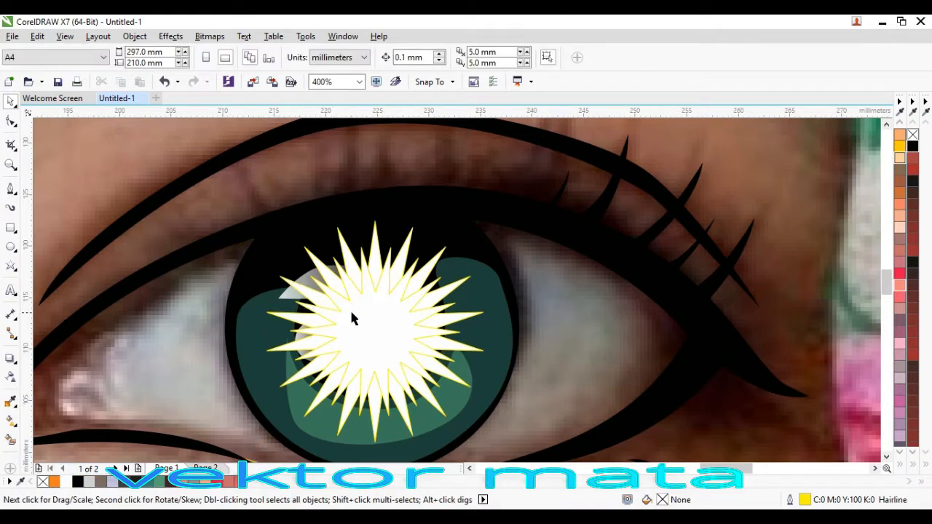
# Step: Send both white stars to the back of the layer, then bring them forward so they sit just behind the pupil
pyautogui.click(372, 313)
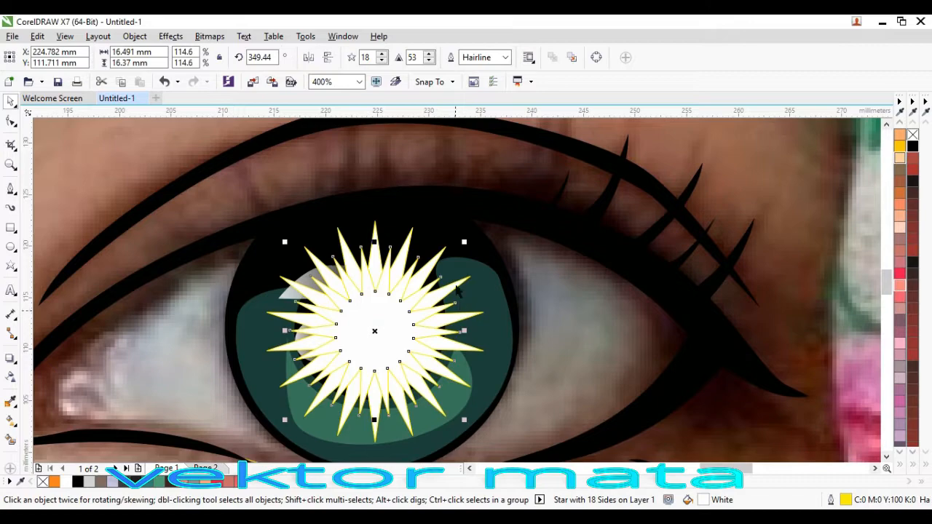
pyautogui.keyDown('shift'); pyautogui.click(412, 240); pyautogui.keyUp('shift')
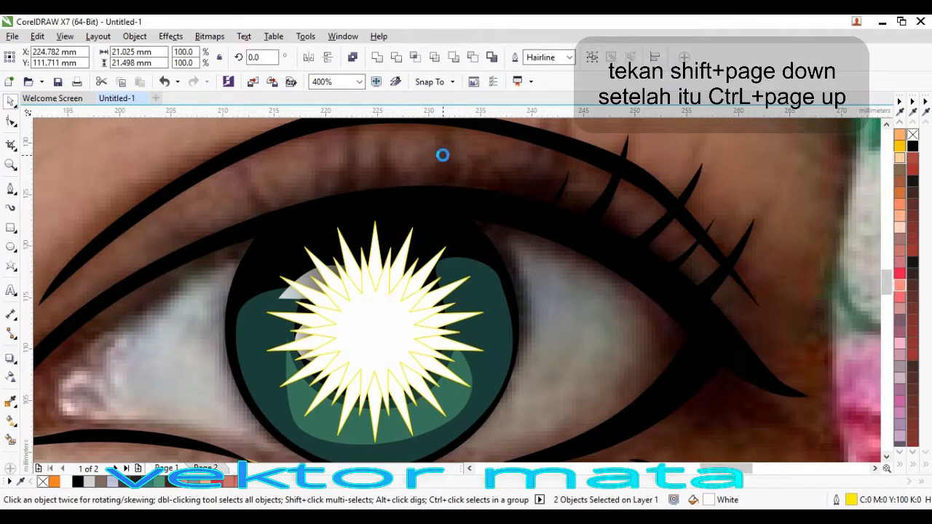
pyautogui.hotkey('shift', 'pagedown')
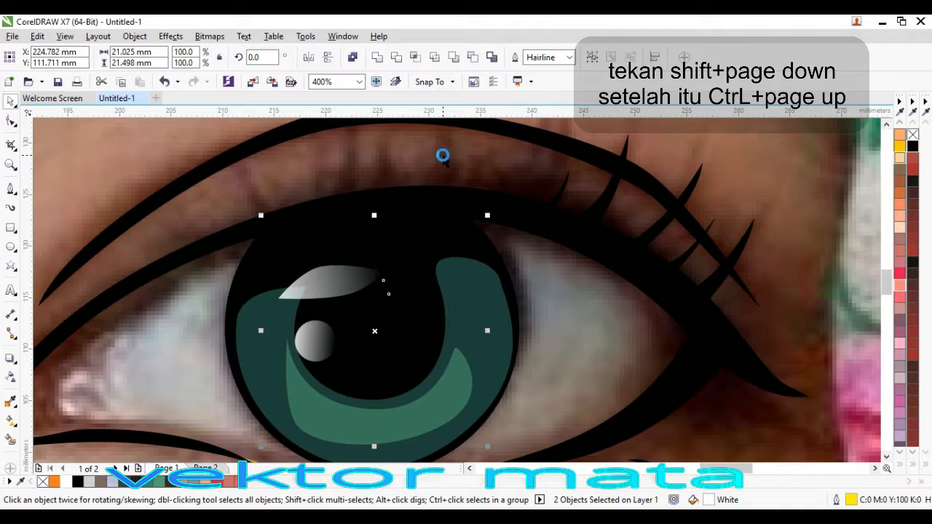
pyautogui.hotkey('ctrl', 'pageup')
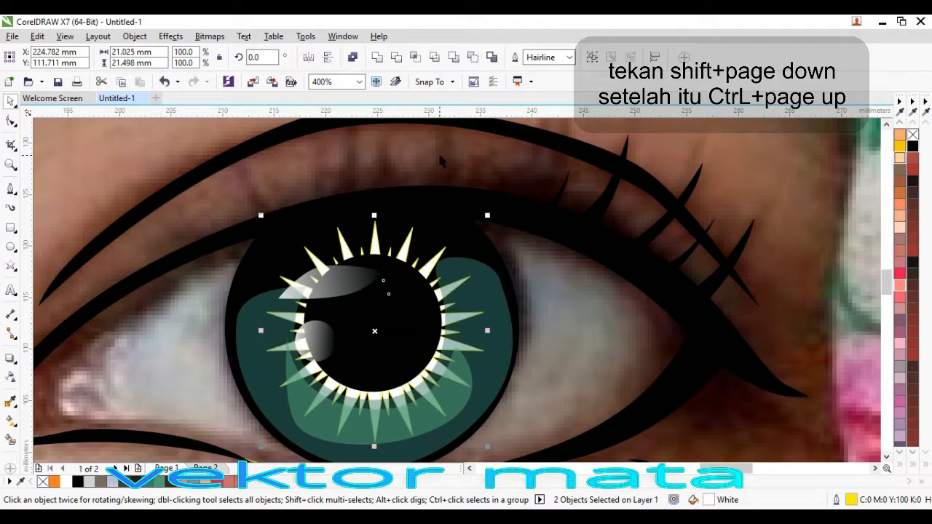
# Step: Remove the outlines of both stars and give them a uniform transparency of 62
pyautogui.rightClick(41, 482)
pyautogui.click(86, 304)
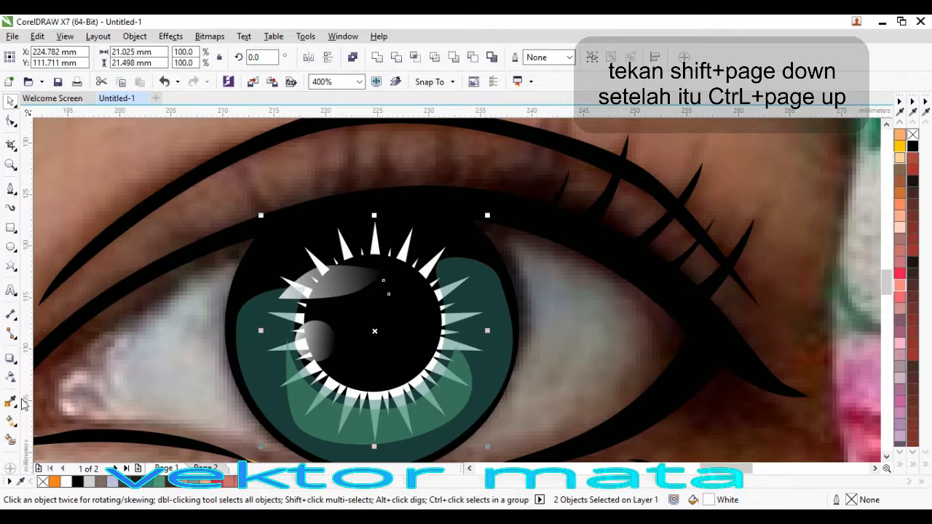
pyautogui.click(10, 376)
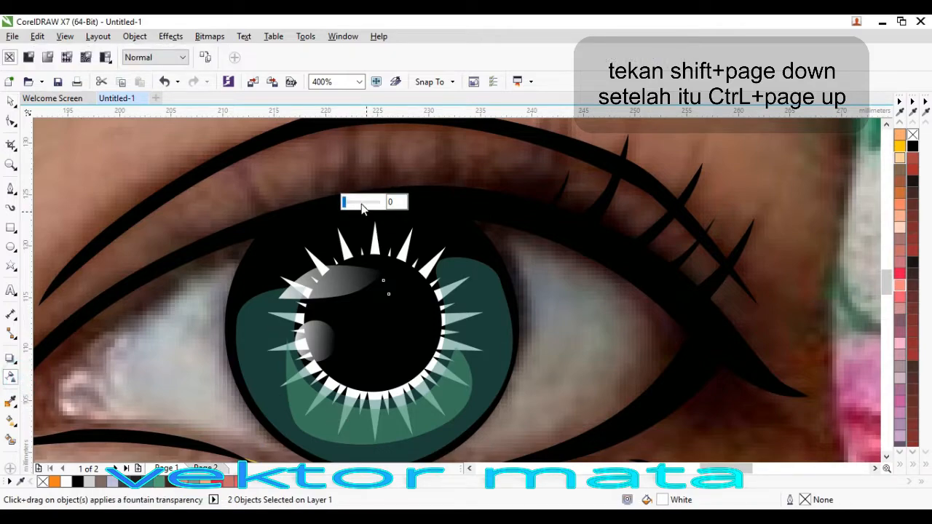
pyautogui.moveTo(345, 202); pyautogui.dragTo(365, 202)
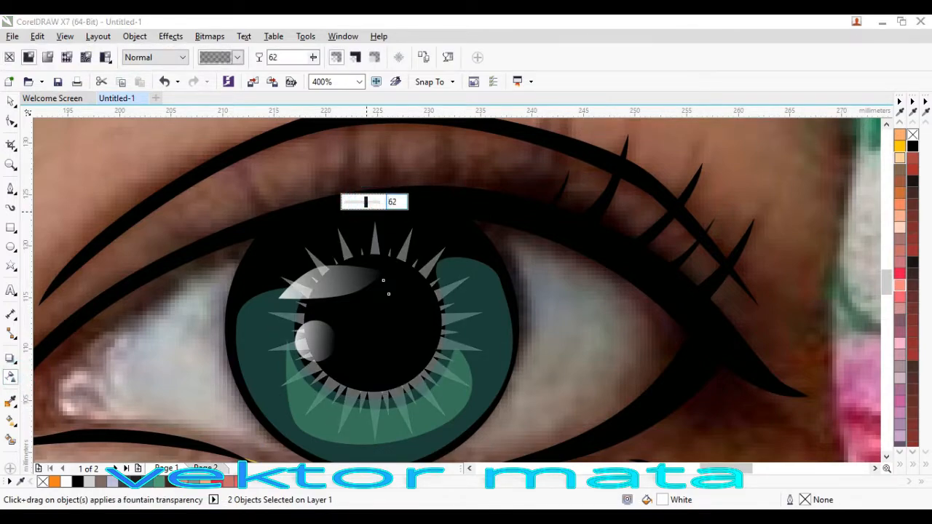
pyautogui.click(10, 101)
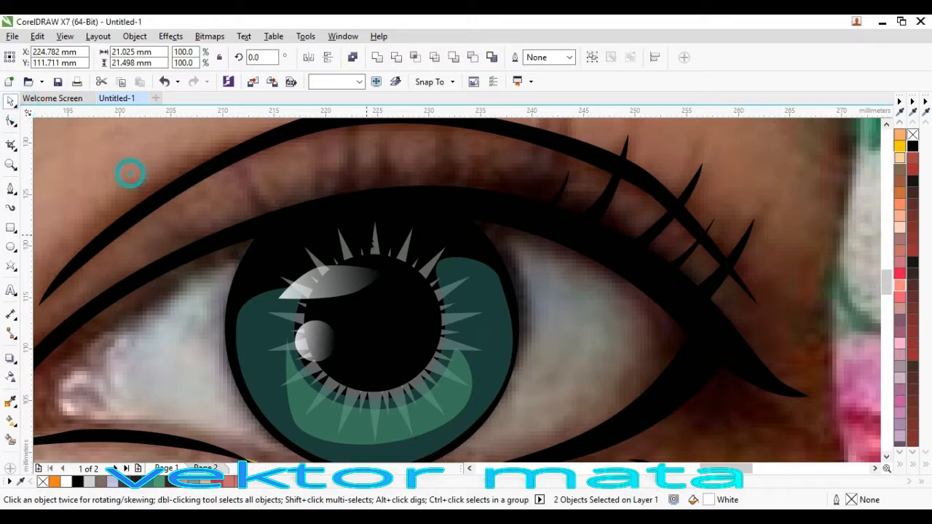
pyautogui.click(129, 170)
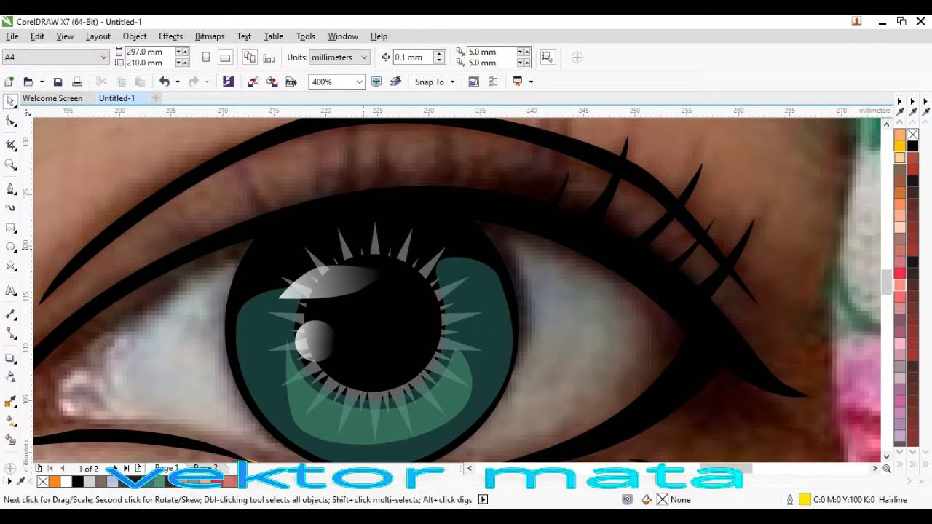
# Step: Enlarge the larger transparent star about its centre to about 23 by 23.5 mm
pyautogui.click(443, 265)
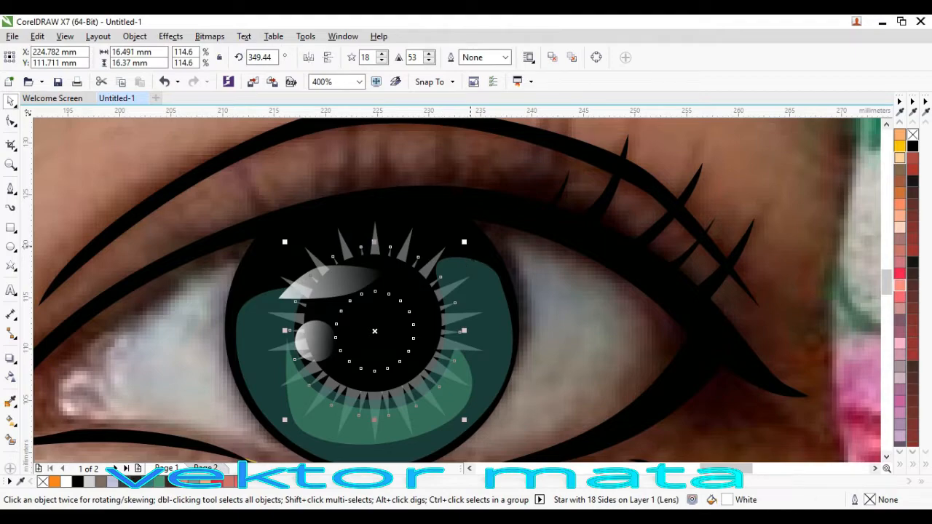
pyautogui.moveTo(463, 242); pyautogui.dragTo(438, 257)
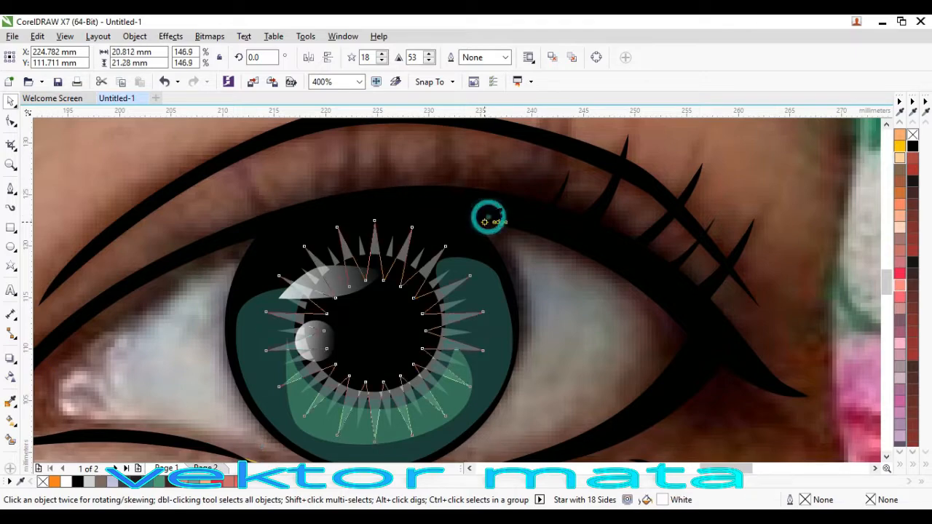
pyautogui.moveTo(487, 215); pyautogui.dragTo(498, 204)
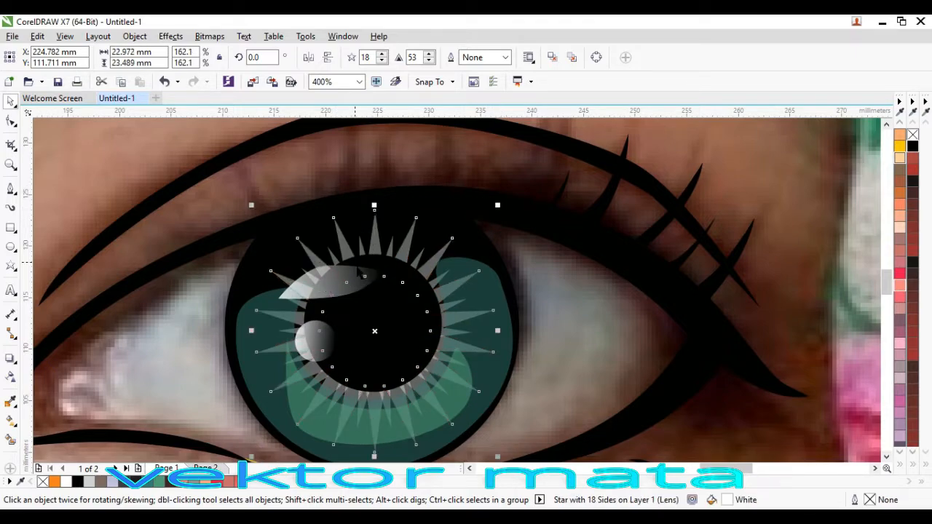
pyautogui.scroll(-1, 358, 273)
pyautogui.scroll(-1, 368, 290)
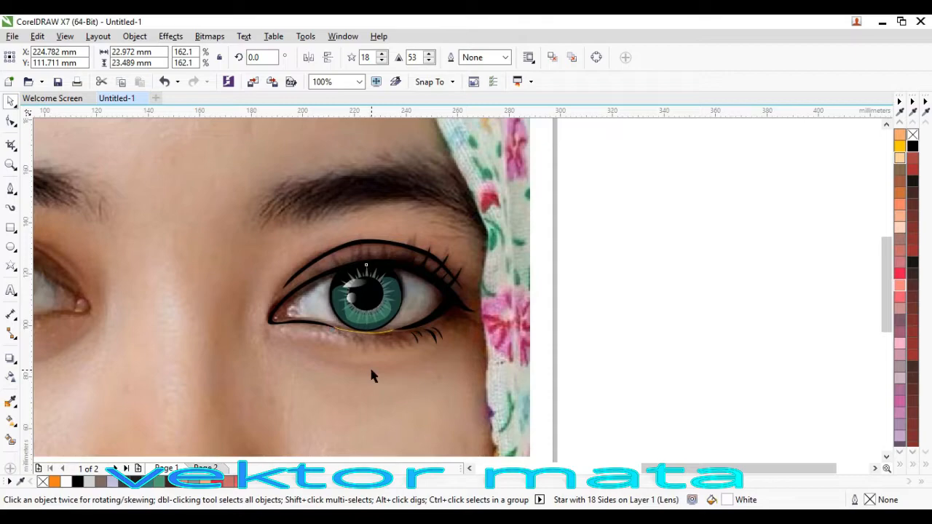
pyautogui.press('Escape')
# Step: Draw a closed curved shape about 20.9 by 17.8 mm around the eye's inner corner with the Pen tool
pyautogui.click(10, 189)
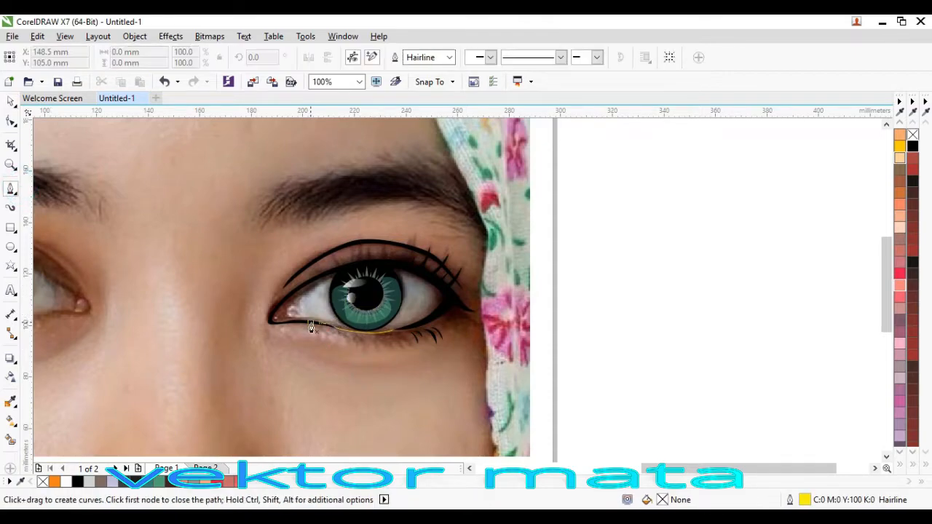
pyautogui.scroll(2, 308, 326)
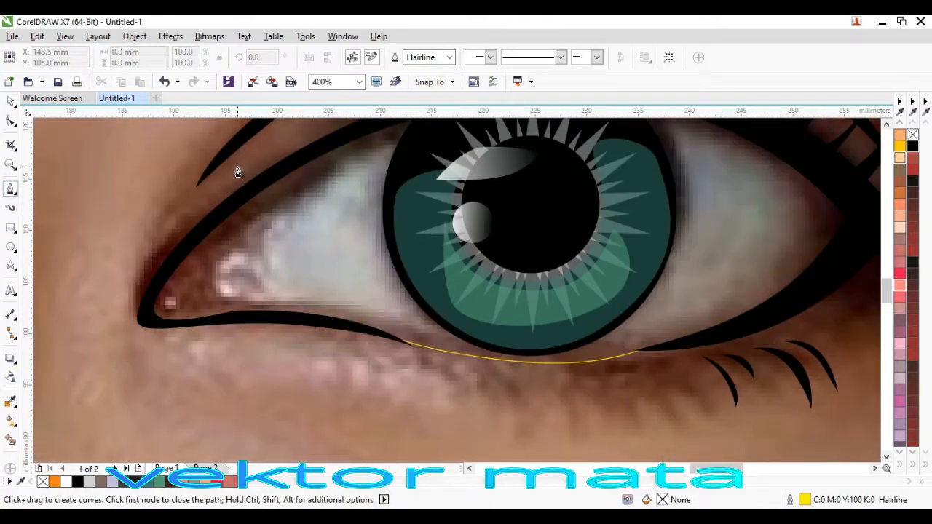
pyautogui.moveTo(237, 168); pyautogui.dragTo(241, 286)
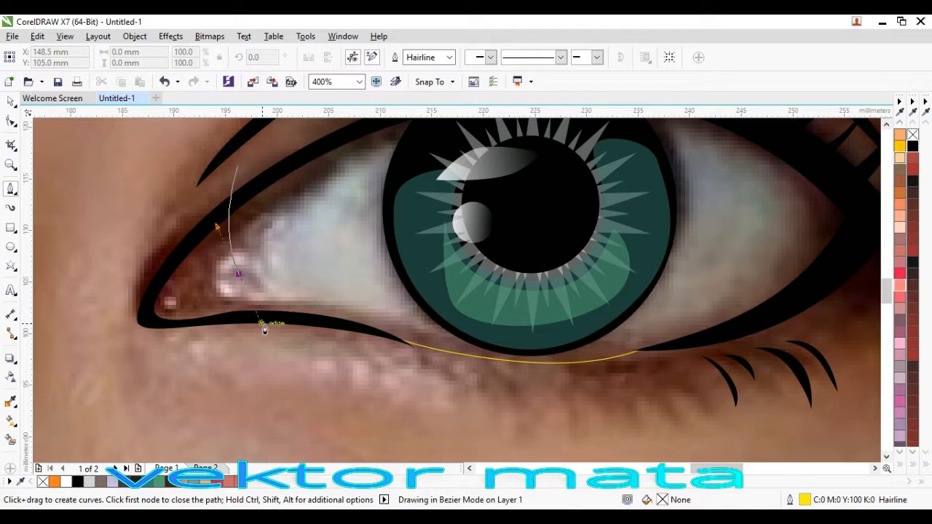
pyautogui.click(305, 338)
pyautogui.moveTo(199, 343); pyautogui.dragTo(95, 344)
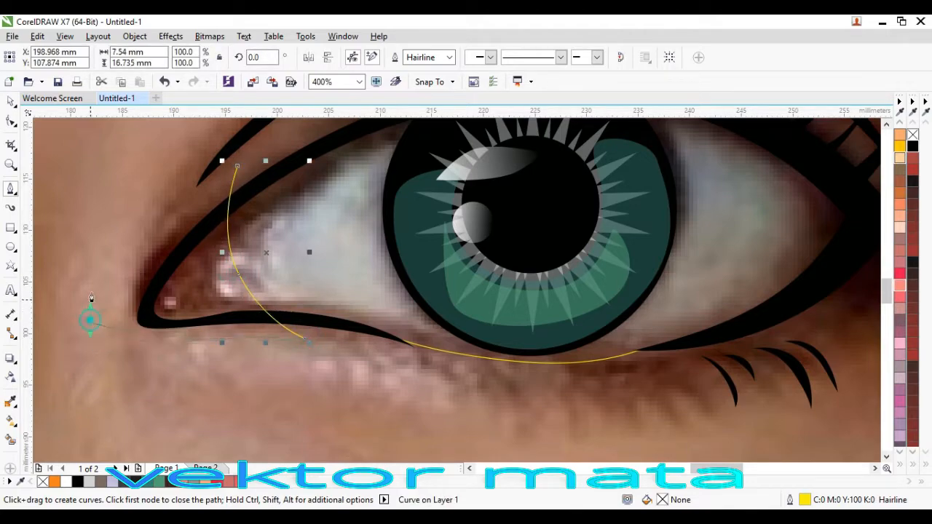
pyautogui.moveTo(91, 297); pyautogui.dragTo(107, 264)
pyautogui.click(237, 167)
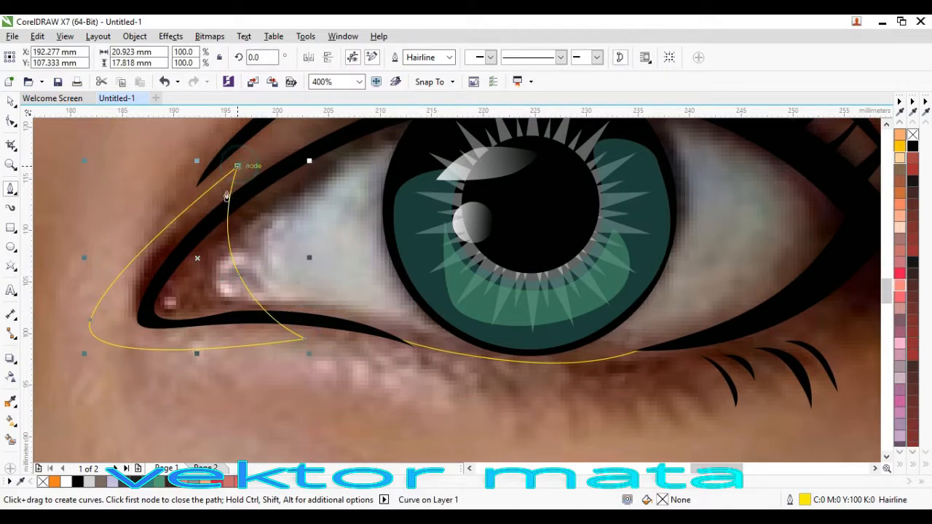
pyautogui.click(11, 101)
pyautogui.click(96, 162)
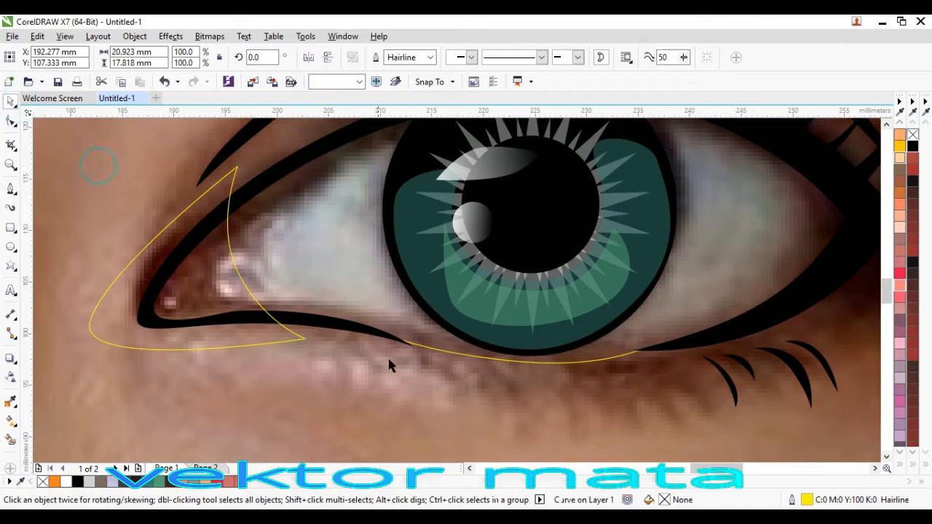
# Step: Intersect the inner-corner shape with the yellow eye-opening outline and delete the drawn original
pyautogui.click(428, 346)
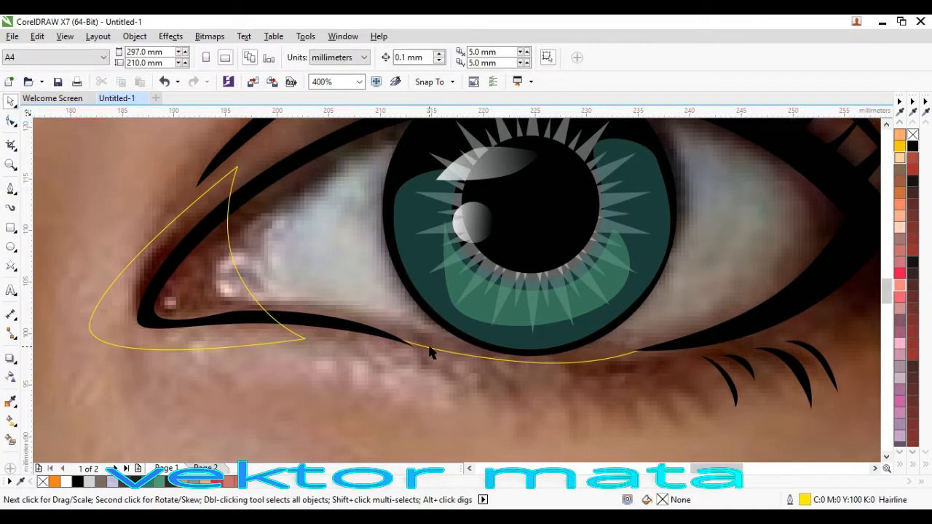
pyautogui.keyDown('shift'); pyautogui.click(182, 217); pyautogui.keyUp('shift')
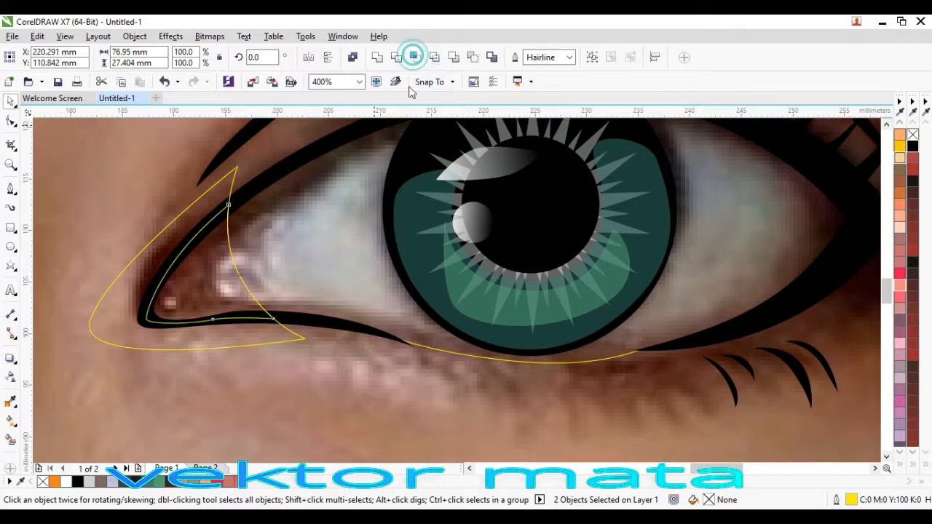
pyautogui.click(232, 171)
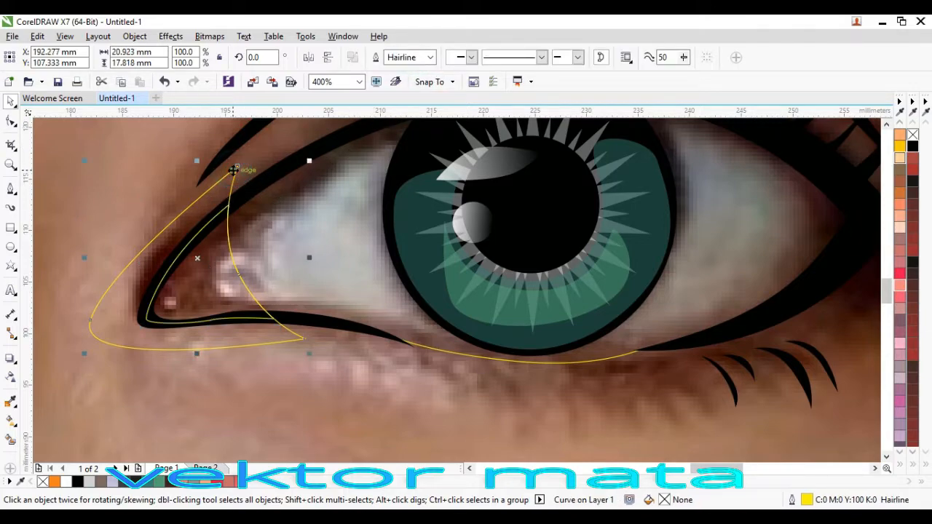
pyautogui.press('Delete')
pyautogui.click(172, 289)
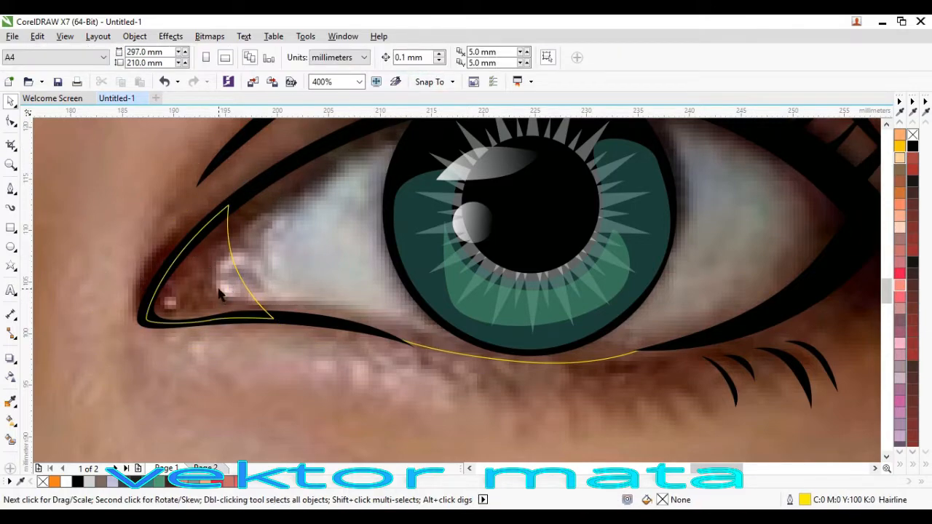
# Step: Draw a smaller closed crescent-like curve about 5.2 by 6 mm inside the inner-corner shape with the Pen tool
pyautogui.click(10, 188)
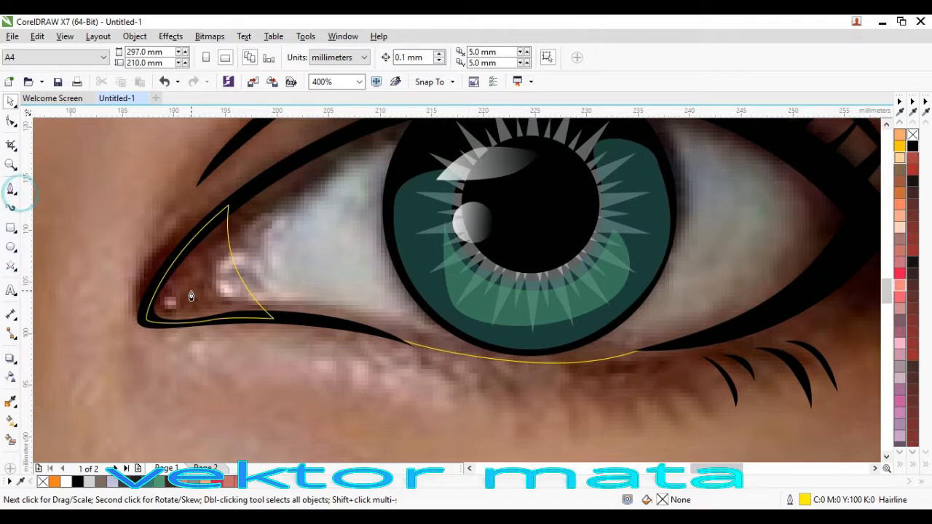
pyautogui.scroll(1, 197, 300)
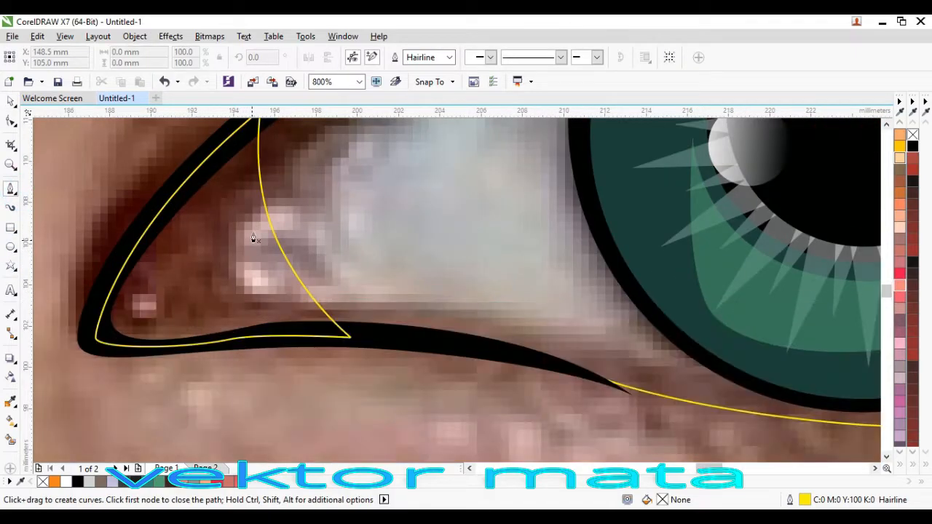
pyautogui.click(245, 189)
pyautogui.moveTo(176, 272); pyautogui.dragTo(163, 304)
pyautogui.moveTo(218, 317); pyautogui.dragTo(256, 226)
pyautogui.moveTo(213, 286); pyautogui.dragTo(200, 294)
pyautogui.click(12, 103)
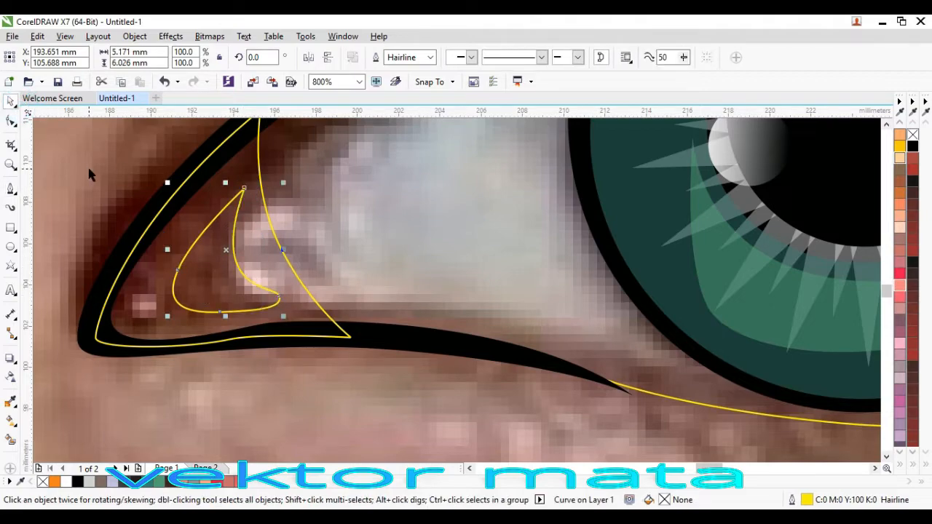
pyautogui.click(88, 165)
# Step: Order the inner-corner shape behind the black eyelid outline
pyautogui.click(264, 248)
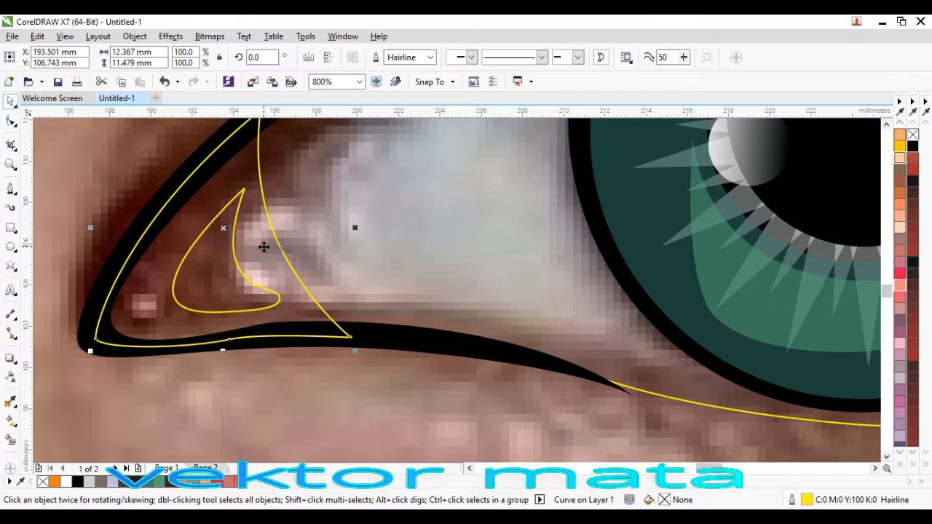
pyautogui.rightClick(264, 247)
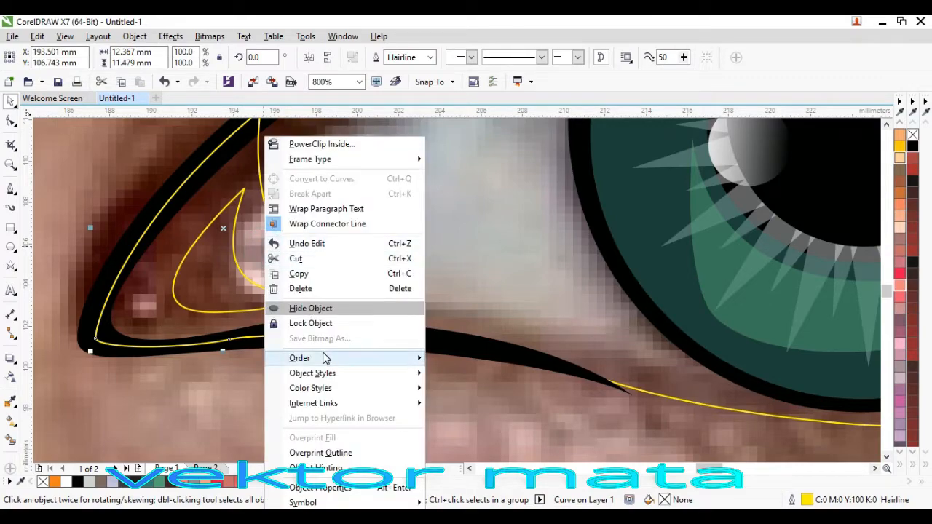
pyautogui.click(435, 438)
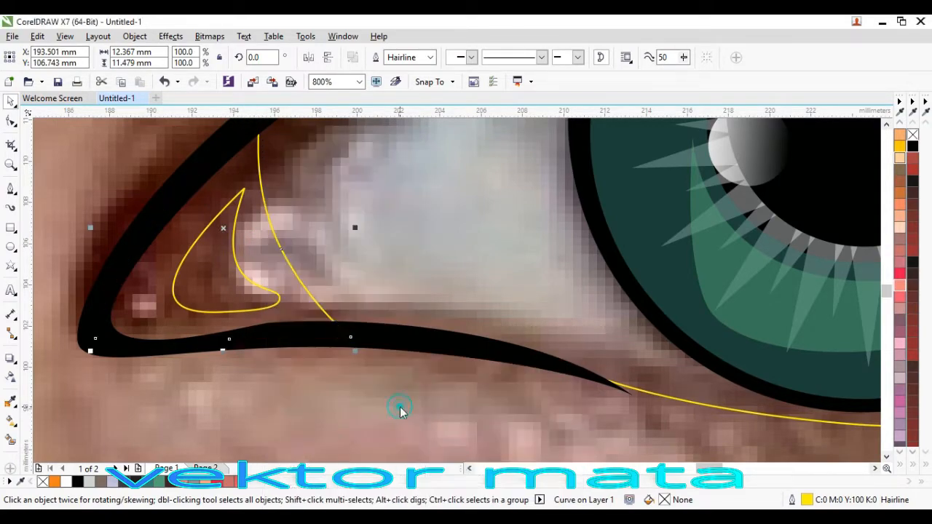
# Step: Fill the small crescent with salmon C:0 M:60 Y:40 K:0 and the surrounding inner-corner shape with red C:16 M:82 Y:70 K:4
pyautogui.click(216, 257)
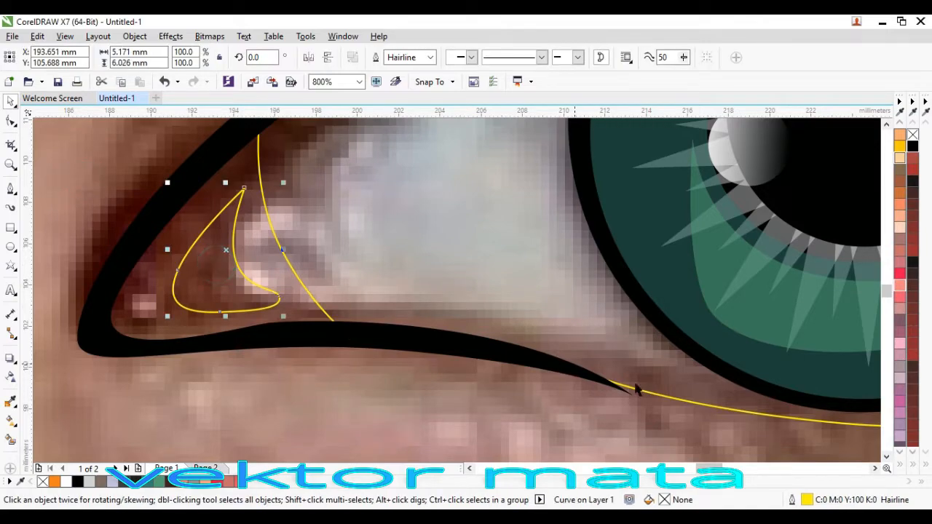
pyautogui.click(900, 287)
pyautogui.doubleClick(664, 500)
pyautogui.click(885, 395)
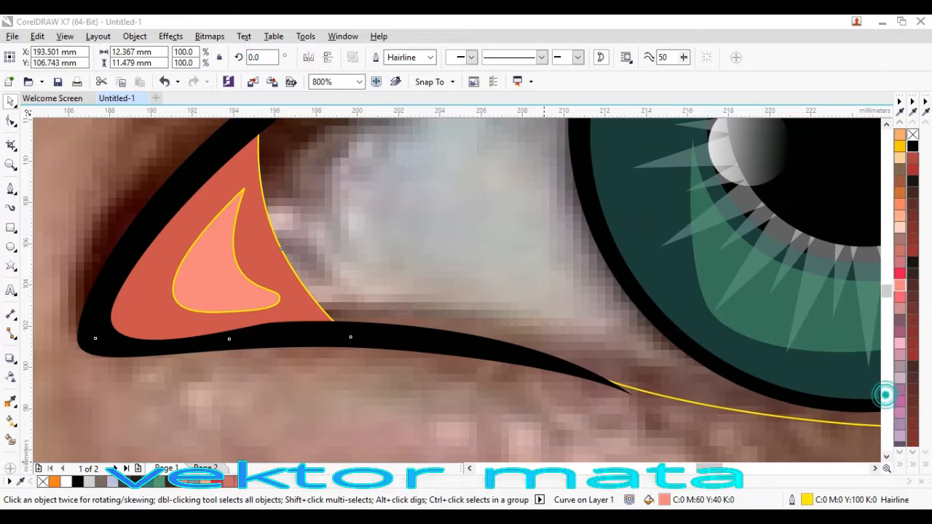
pyautogui.scroll(-2, 284, 275)
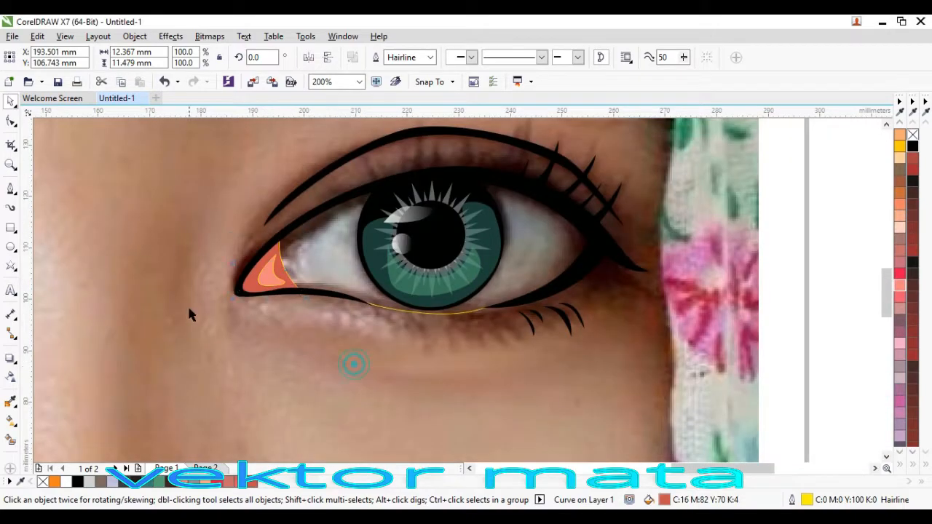
pyautogui.click(188, 314)
# Step: Draw a closed curved shape about 40.9 by 18.9 mm across the eyeball and around most of the iris with the Pen tool
pyautogui.click(10, 189)
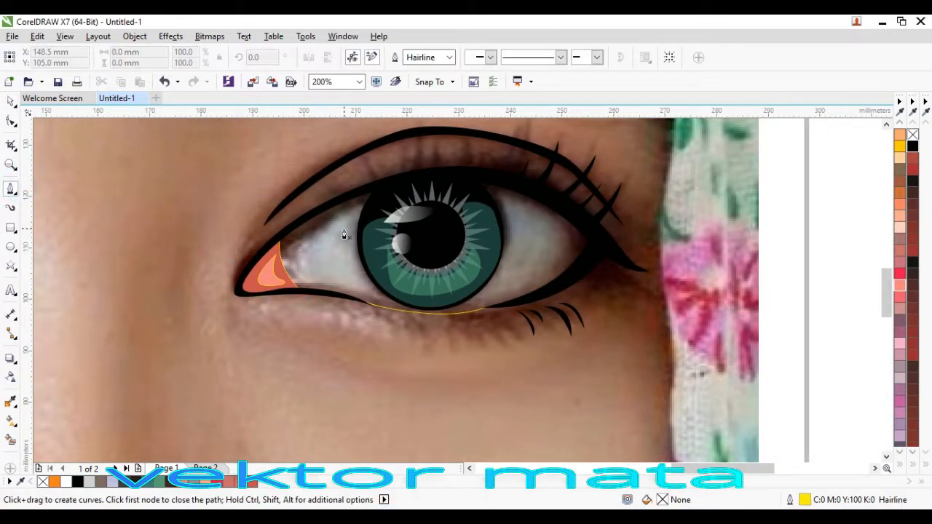
pyautogui.scroll(1, 345, 232)
pyautogui.click(411, 166)
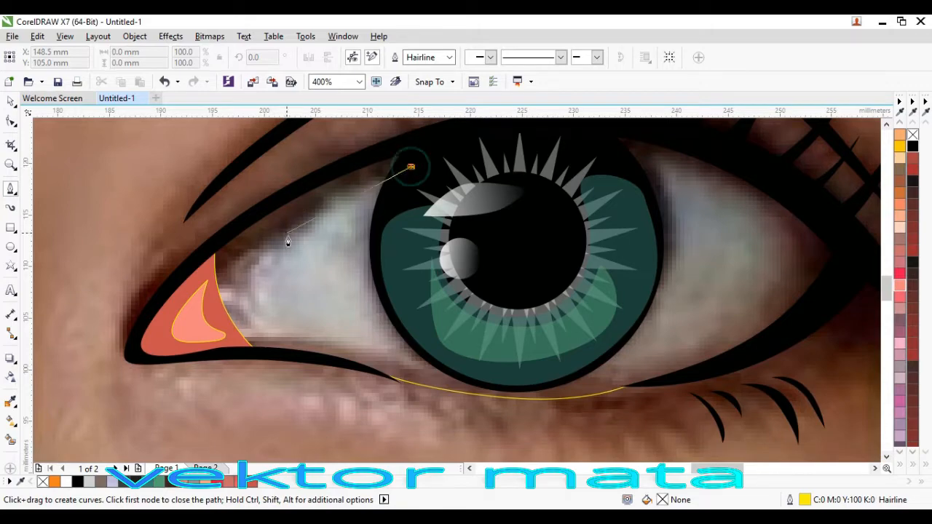
pyautogui.moveTo(310, 232); pyautogui.dragTo(289, 263)
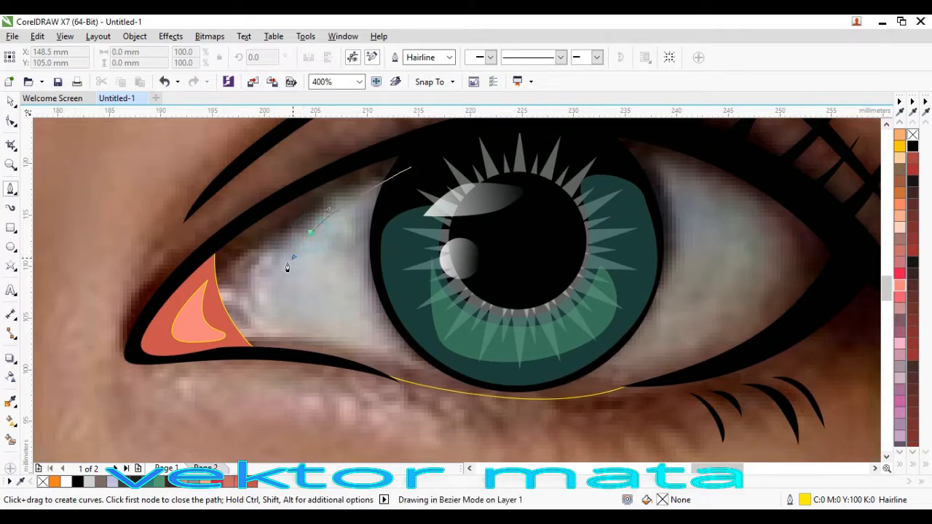
pyautogui.moveTo(370, 336); pyautogui.dragTo(432, 364)
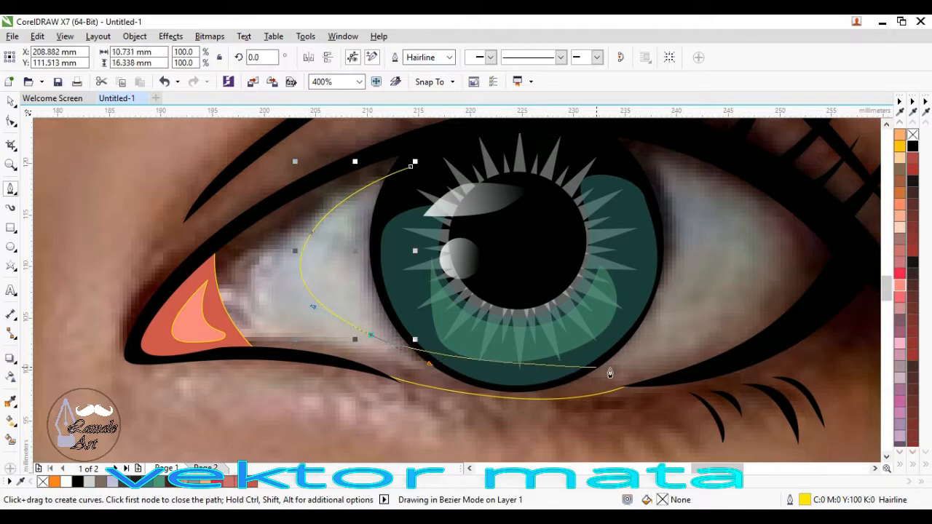
pyautogui.moveTo(633, 352); pyautogui.dragTo(679, 335)
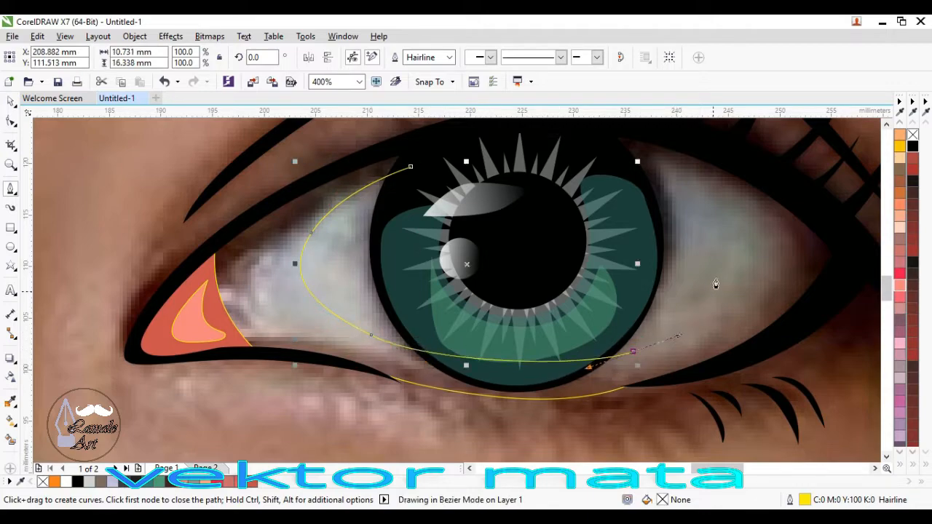
pyautogui.moveTo(721, 262); pyautogui.dragTo(725, 215)
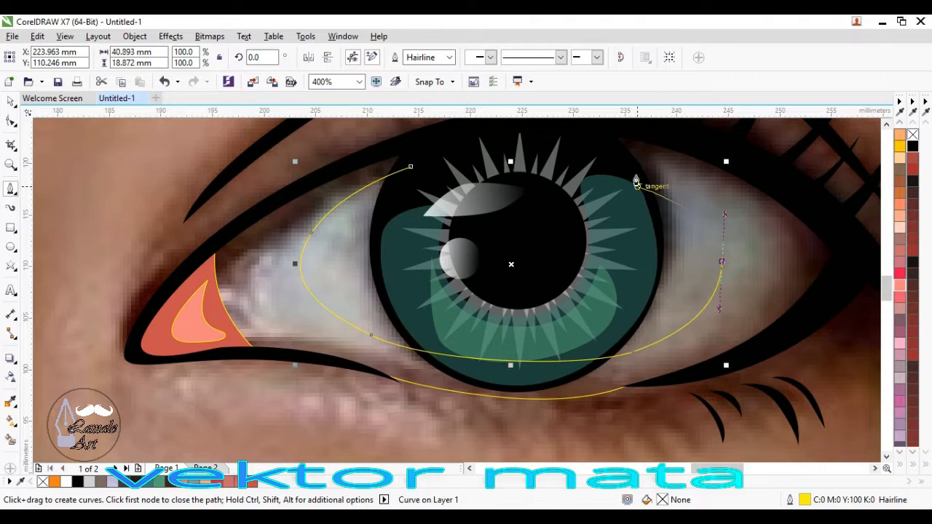
pyautogui.moveTo(622, 179); pyautogui.dragTo(558, 177)
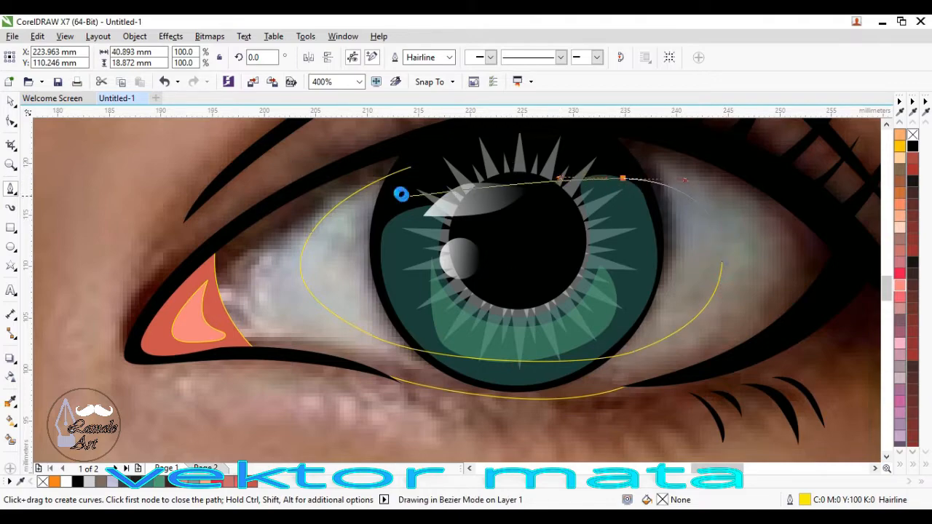
pyautogui.moveTo(411, 167); pyautogui.dragTo(411, 166)
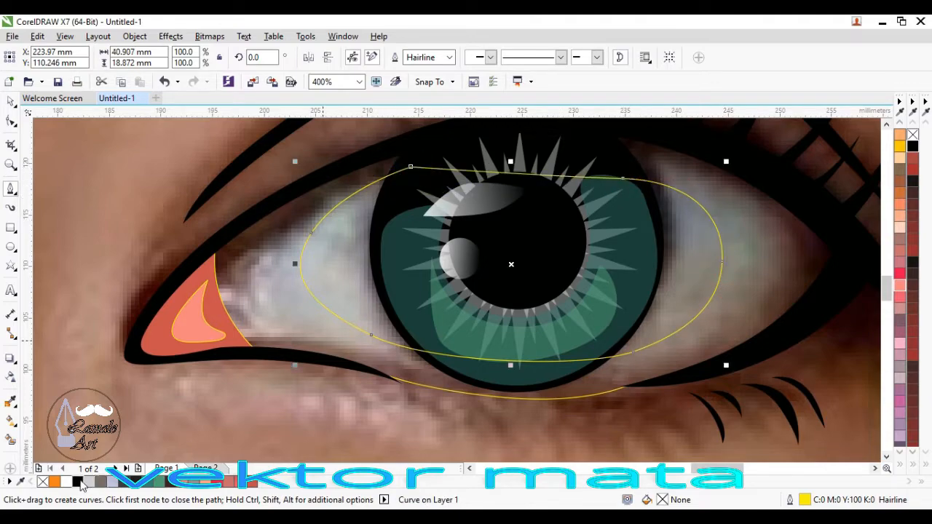
# Step: Fill the eyeball shape with white and order it just in front of the photo so it sits behind the iris
pyautogui.click(66, 481)
pyautogui.rightClick(348, 293)
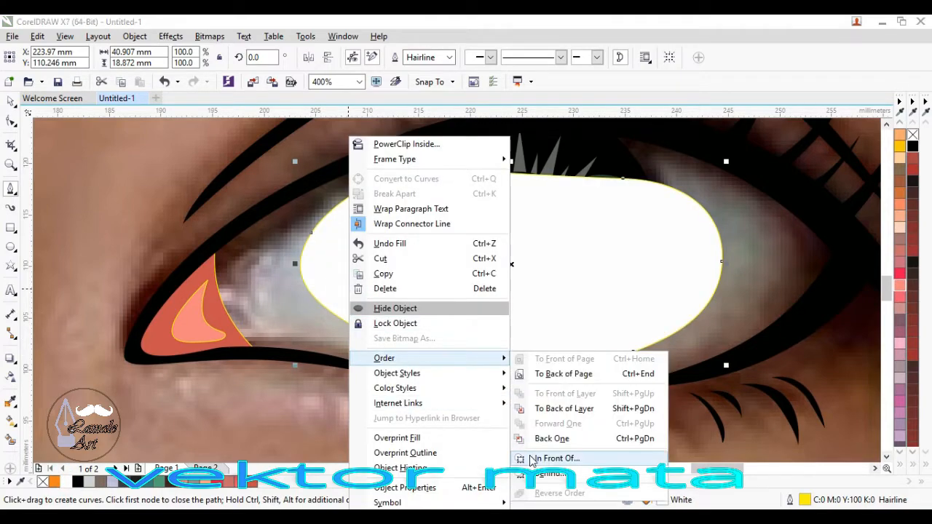
pyautogui.click(530, 455)
pyautogui.click(373, 411)
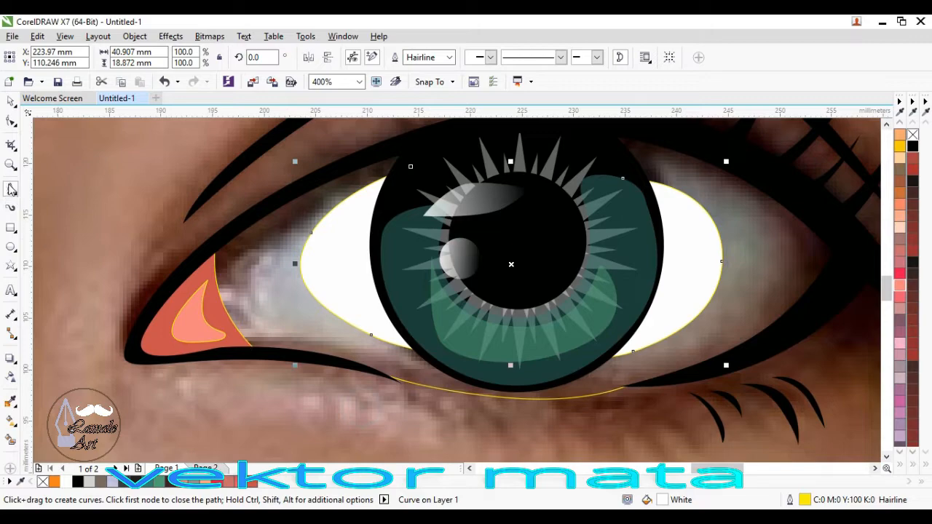
# Step: Draw a larger closed curve about 49.9 by 21.6 mm around the white eyeball shape with the Pen tool
pyautogui.click(11, 189)
pyautogui.click(405, 161)
pyautogui.moveTo(268, 247); pyautogui.dragTo(241, 299)
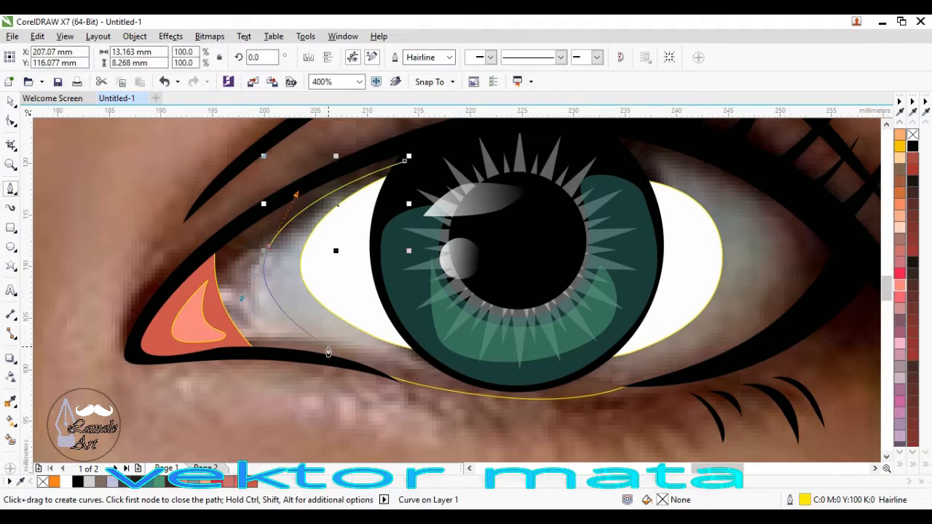
pyautogui.moveTo(349, 345); pyautogui.dragTo(433, 373)
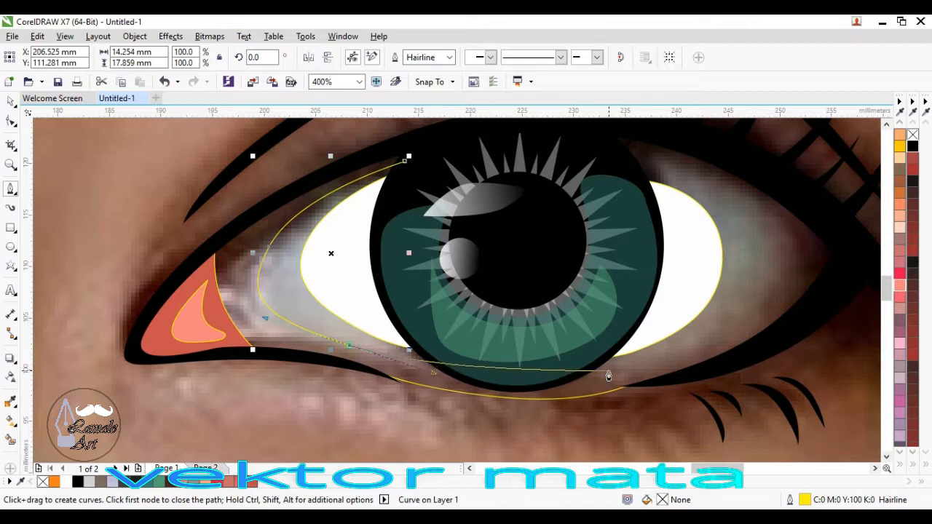
pyautogui.moveTo(609, 371); pyautogui.dragTo(685, 360)
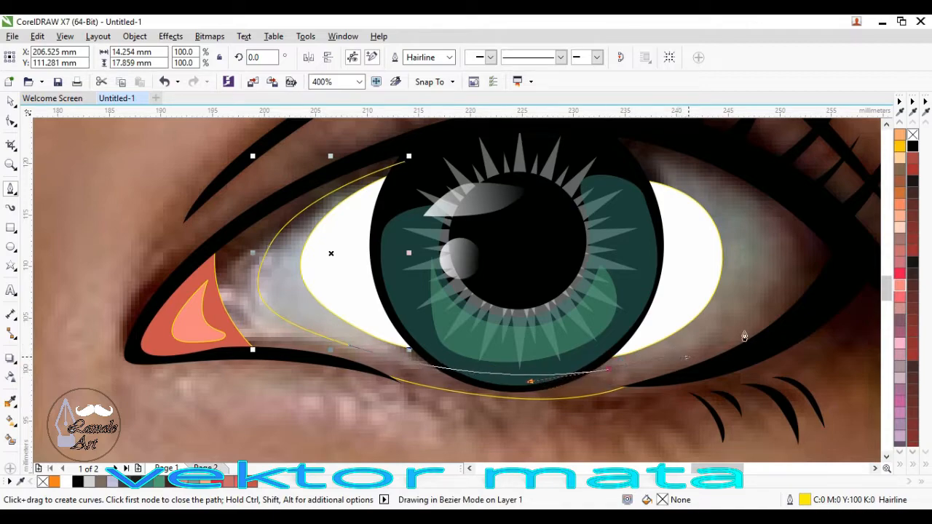
pyautogui.moveTo(766, 281); pyautogui.dragTo(780, 243)
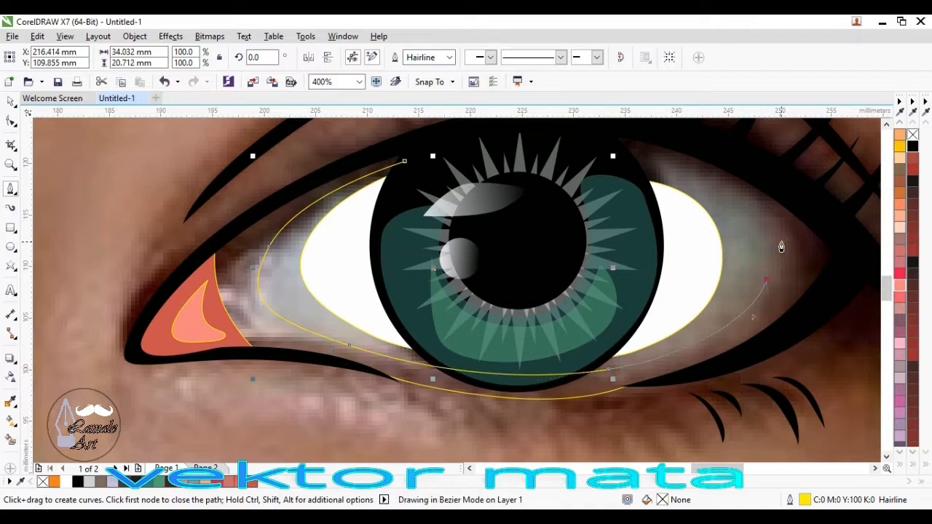
pyautogui.moveTo(687, 175); pyautogui.dragTo(604, 148)
pyautogui.click(404, 161)
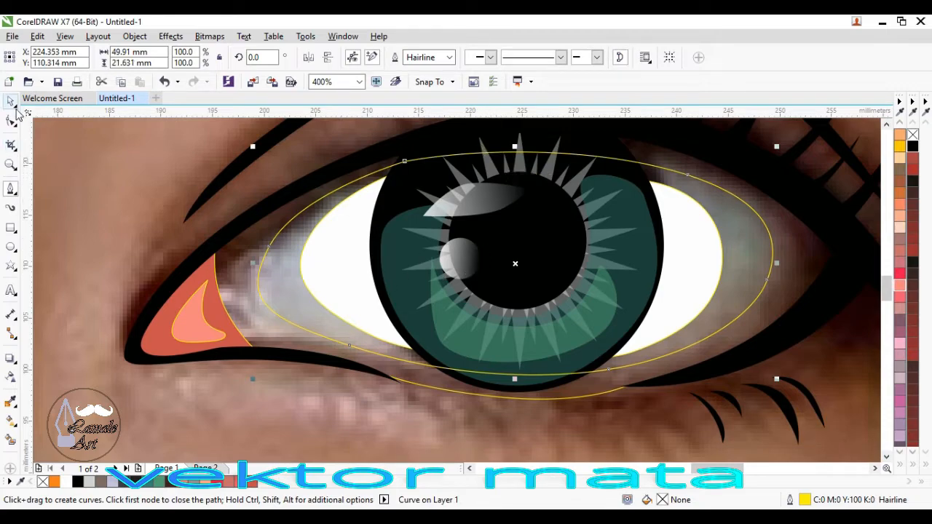
# Step: Fill the larger eyeball shape with 20% Black and order it in front of the photo, behind the white shape
pyautogui.scroll(10, 898, 301)
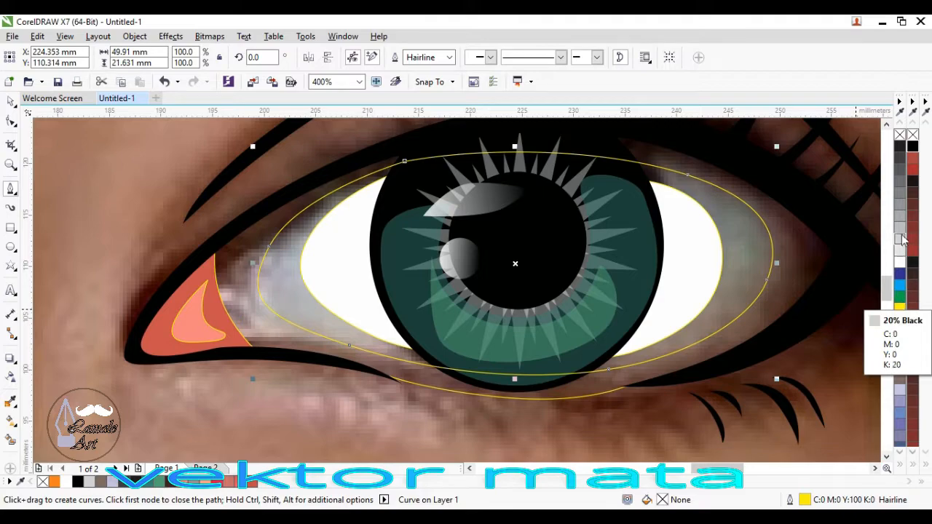
pyautogui.click(901, 239)
pyautogui.rightClick(641, 260)
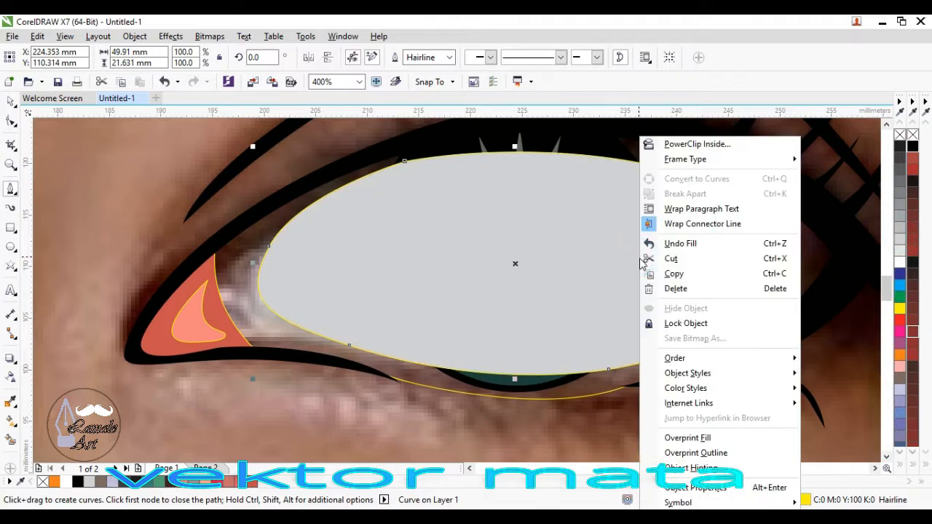
pyautogui.moveTo(677, 358)
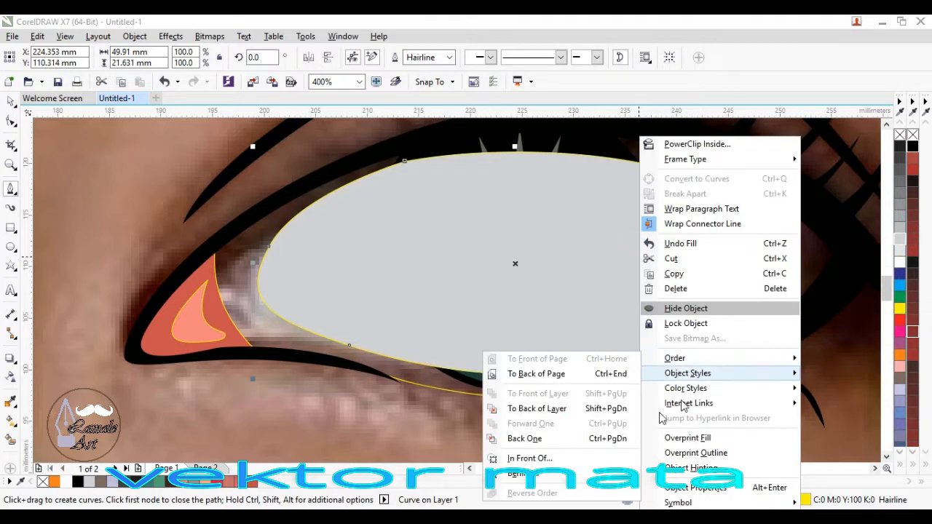
pyautogui.click(591, 459)
pyautogui.click(535, 437)
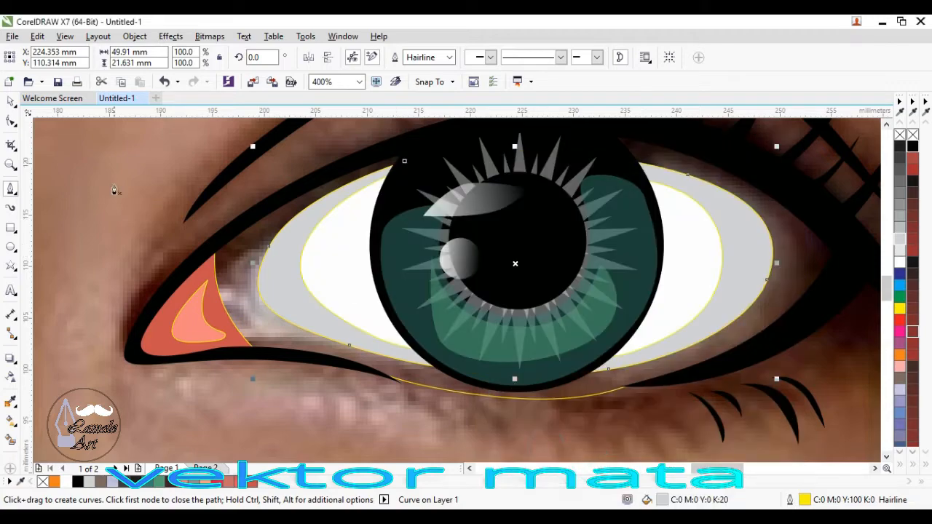
pyautogui.click(9, 103)
pyautogui.click(90, 149)
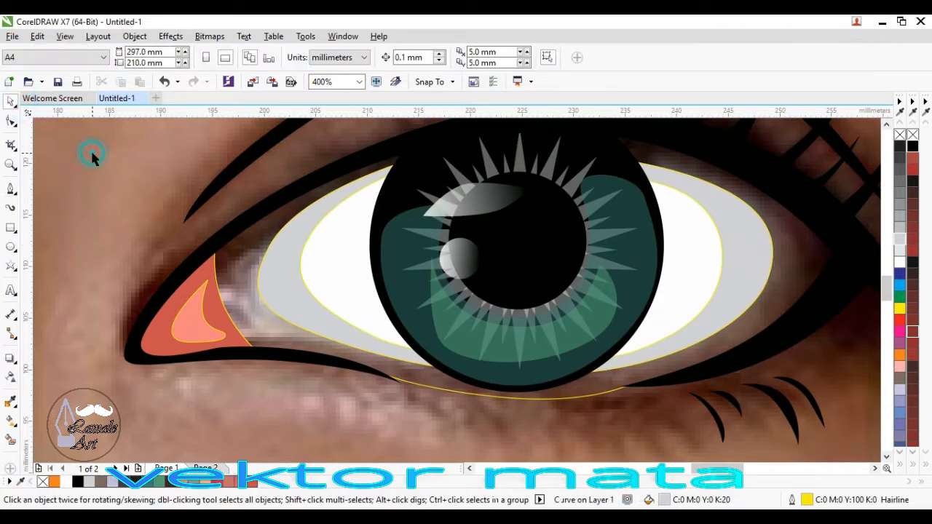
# Step: Fill the yellow eye-opening outline with grey C:0 M:0 Y:0 K:50 and order it behind the other eye shapes
pyautogui.scroll(-1, 419, 357)
pyautogui.scroll(1, 447, 389)
pyautogui.click(432, 364)
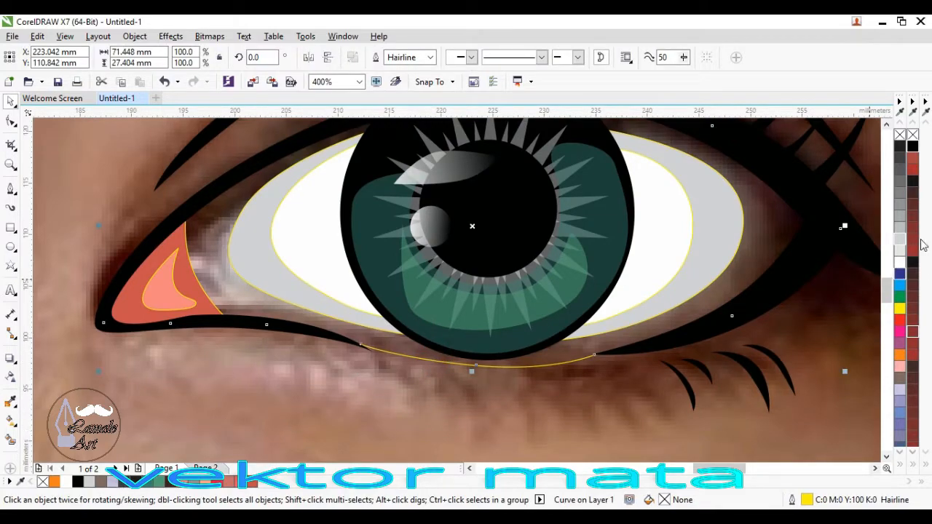
pyautogui.click(899, 208)
pyautogui.rightClick(682, 239)
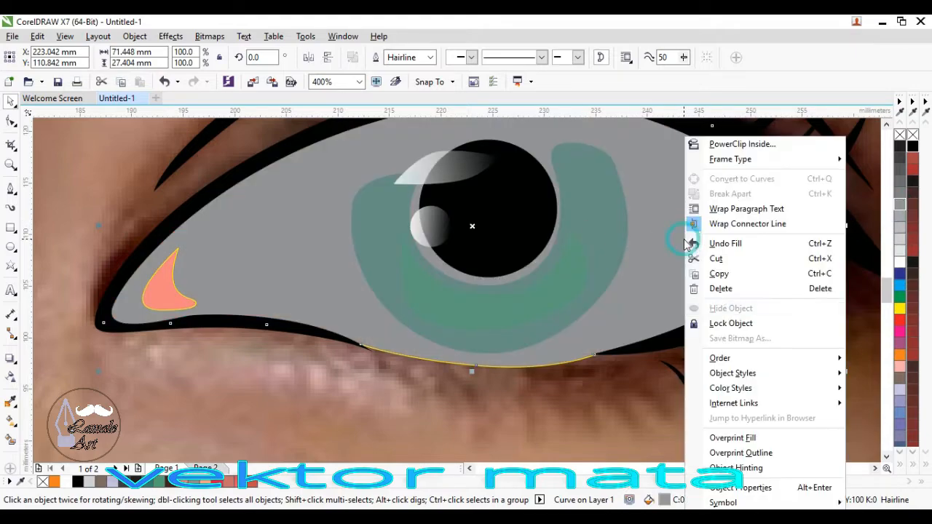
pyautogui.moveTo(726, 361)
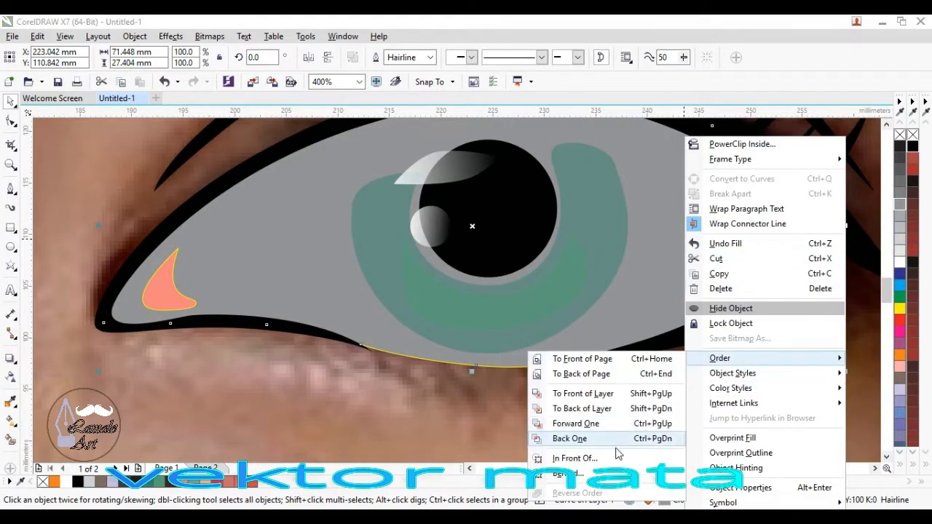
pyautogui.click(564, 438)
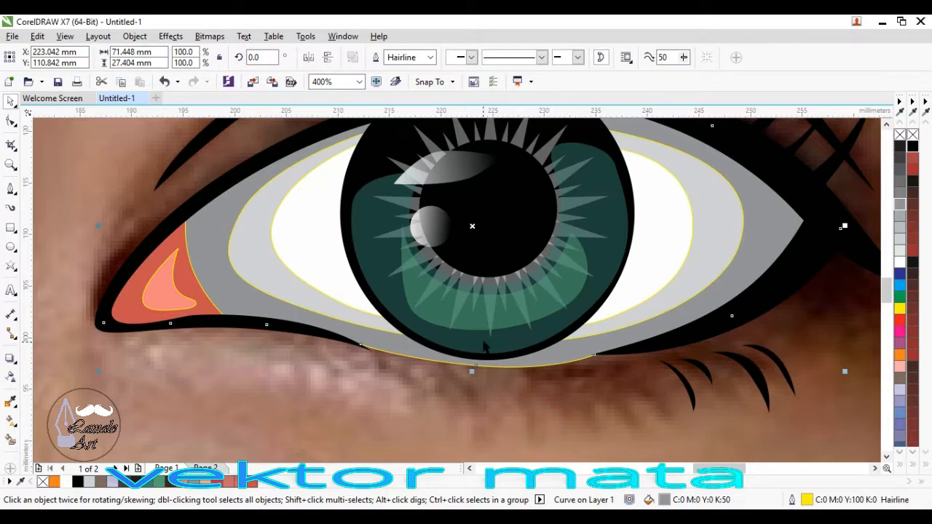
# Step: Select the traced shapes of the right-hand eye together and remove their yellow outline colour
pyautogui.scroll(-2, 484, 346)
pyautogui.moveTo(318, 213); pyautogui.dragTo(542, 370)
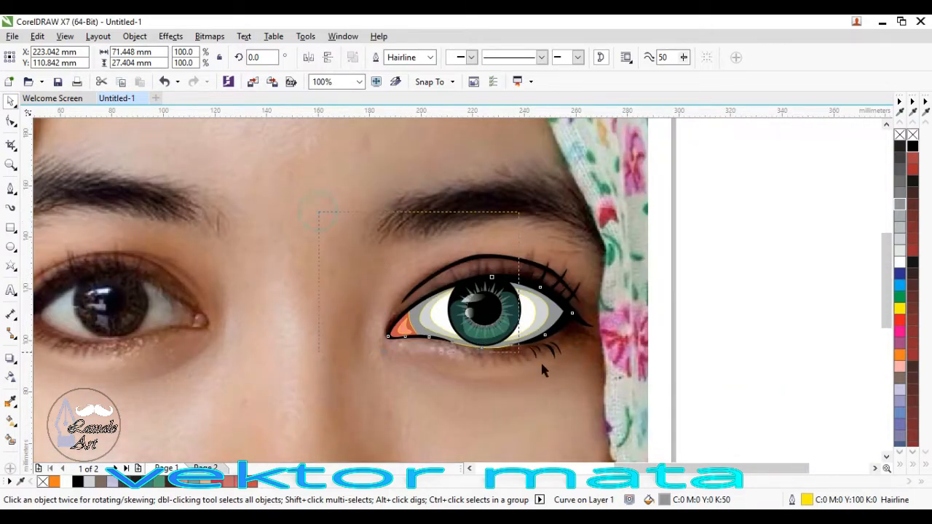
pyautogui.moveTo(616, 413); pyautogui.dragTo(617, 412)
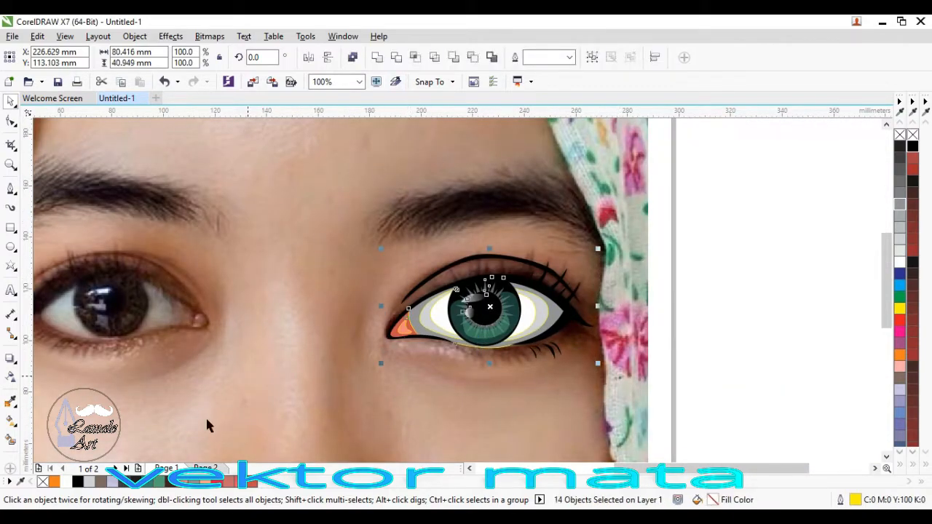
pyautogui.rightClick(47, 481)
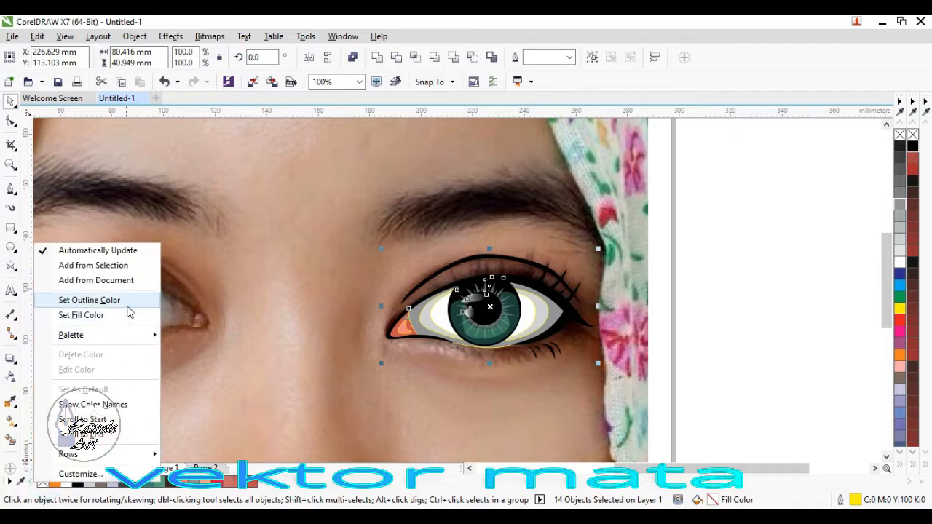
pyautogui.click(128, 308)
pyautogui.click(255, 279)
# Step: Unlock the locked eye photo behind the tracing
pyautogui.scroll(-1, 488, 313)
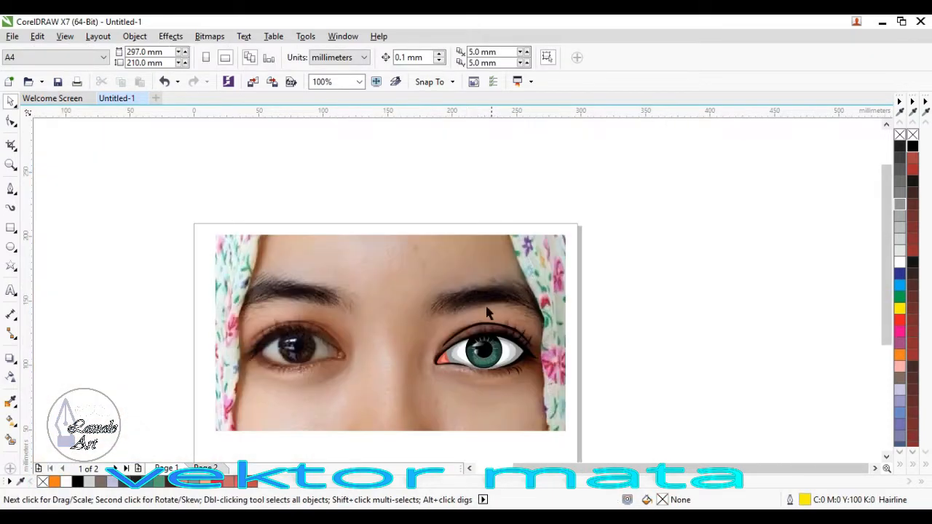
pyautogui.click(466, 269)
pyautogui.rightClick(463, 270)
pyautogui.click(505, 298)
pyautogui.scroll(1, 502, 364)
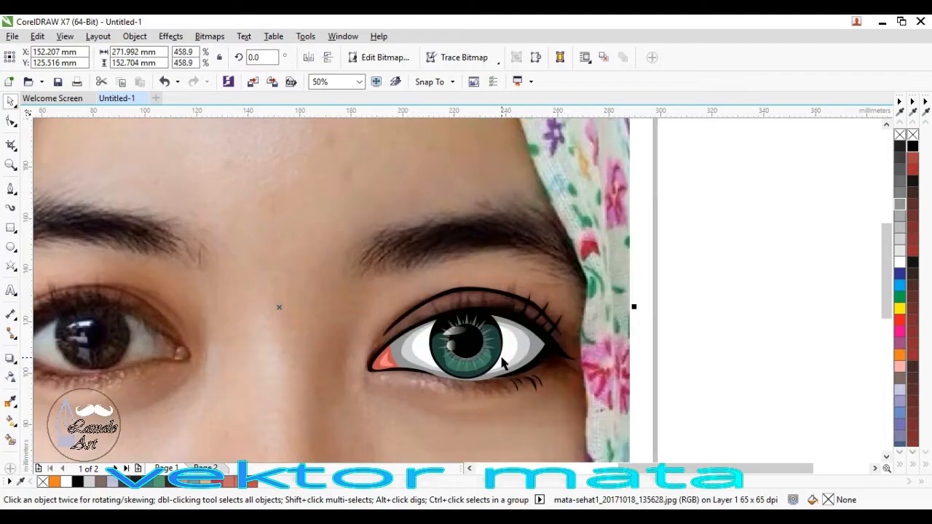
pyautogui.scroll(1, 502, 364)
pyautogui.press('Delete')
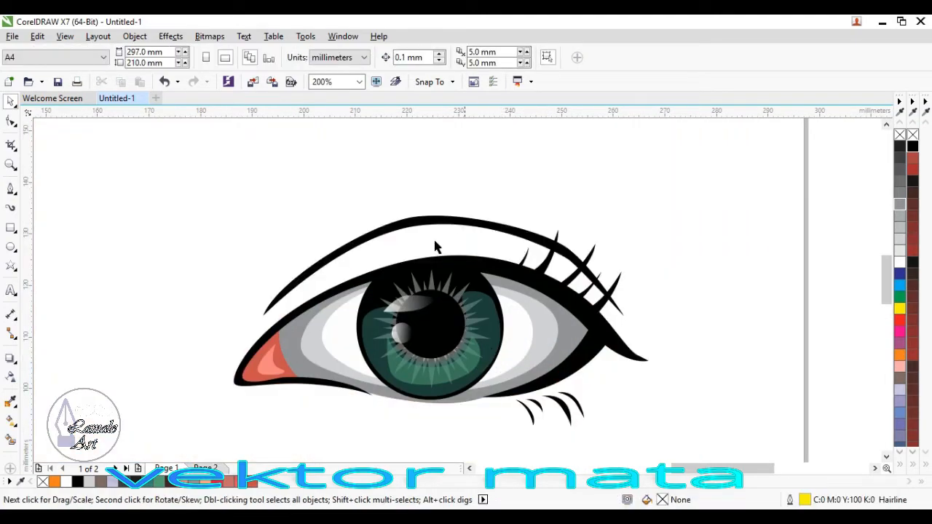
pyautogui.scroll(-2, 435, 243)
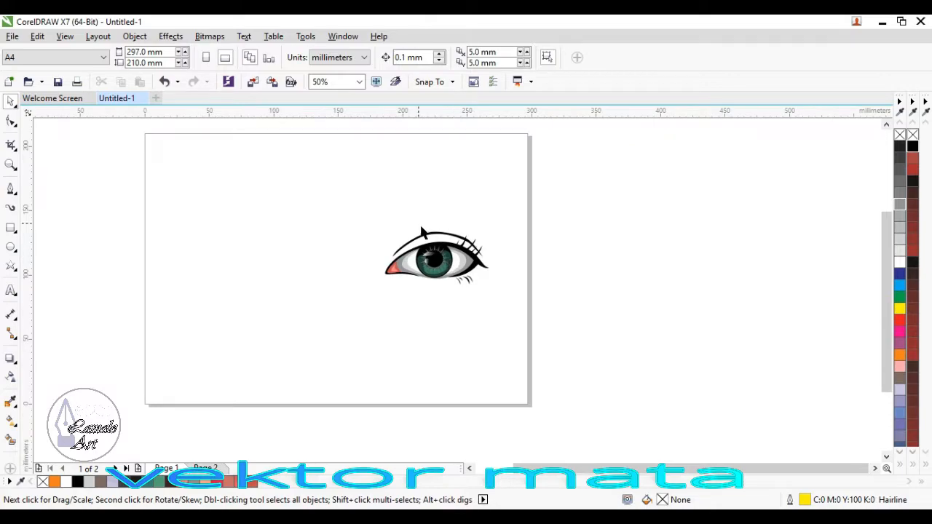
pyautogui.hotkey('ctrl', 'z')
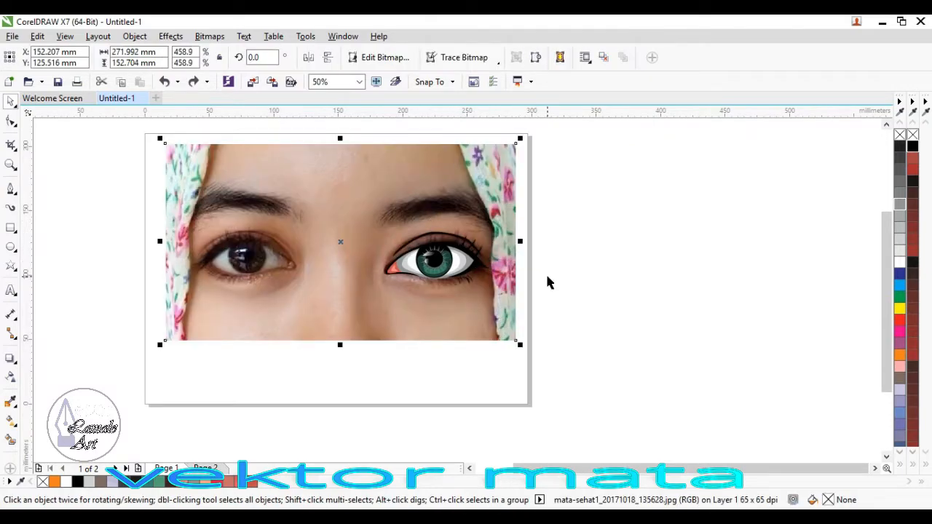
pyautogui.click(548, 277)
pyautogui.scroll(1, 421, 244)
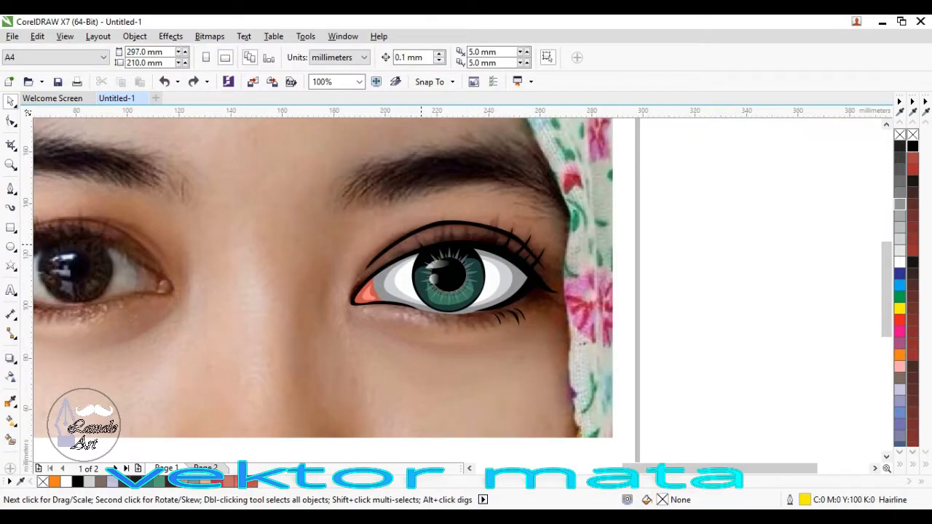
# Step: Delete the eye photo behind the traced eye
pyautogui.scroll(-1, 423, 248)
pyautogui.click(406, 211)
pyautogui.press('Delete')
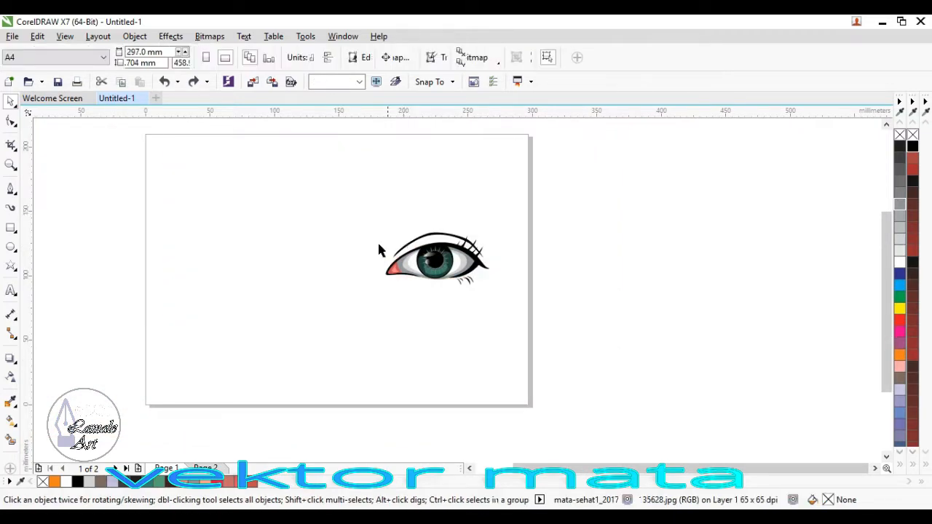
# Step: Draw a rectangle about 147 × 93 mm around the traced eye and fill it with peach C:0 M:20 Y:40 K:0
pyautogui.click(11, 228)
pyautogui.moveTo(334, 202); pyautogui.dragTo(523, 322)
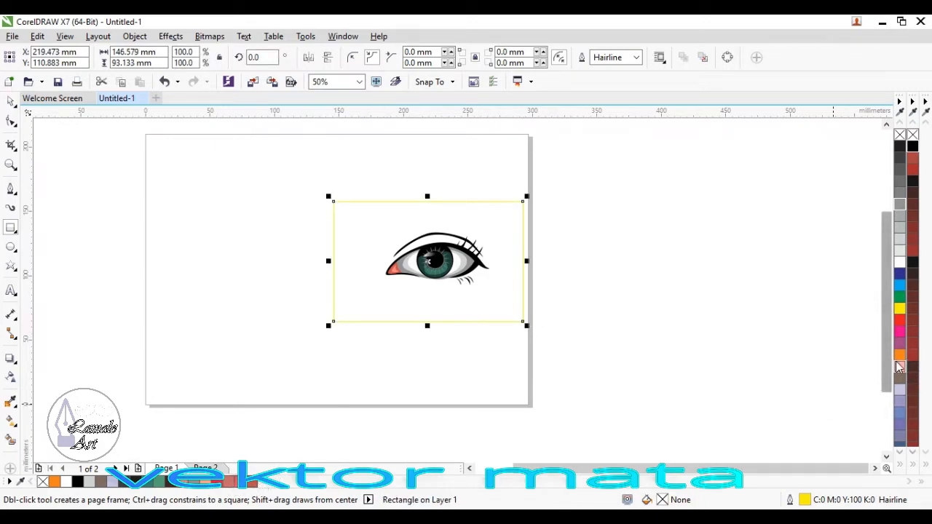
pyautogui.scroll(-5, 900, 350)
pyautogui.scroll(-5, 900, 336)
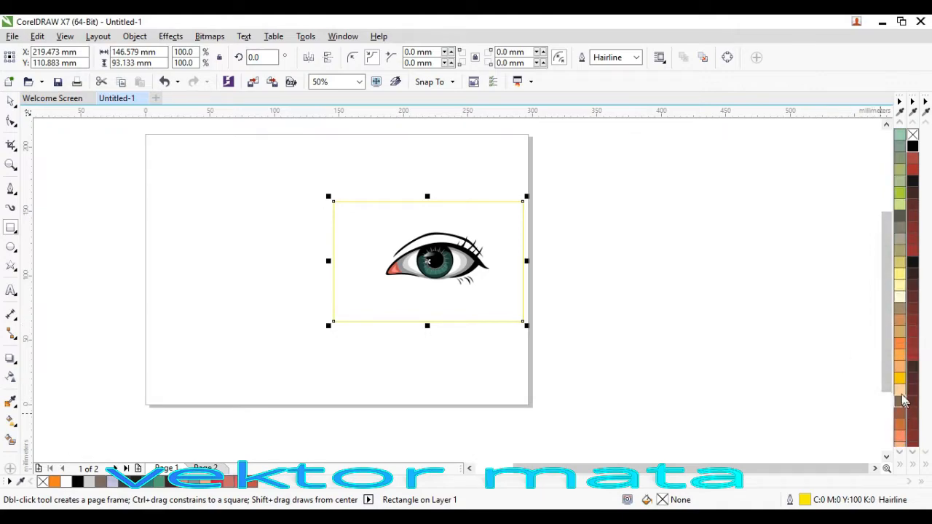
pyautogui.click(902, 388)
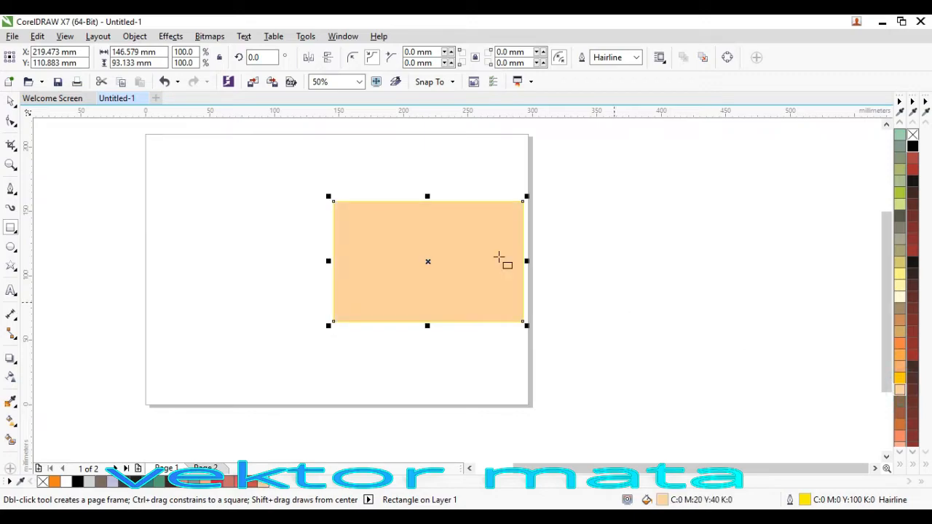
# Step: Send the peach rectangle behind all the eye shapes as a skin-coloured background and deselect it
pyautogui.scroll(1, 500, 255)
pyautogui.click(10, 104)
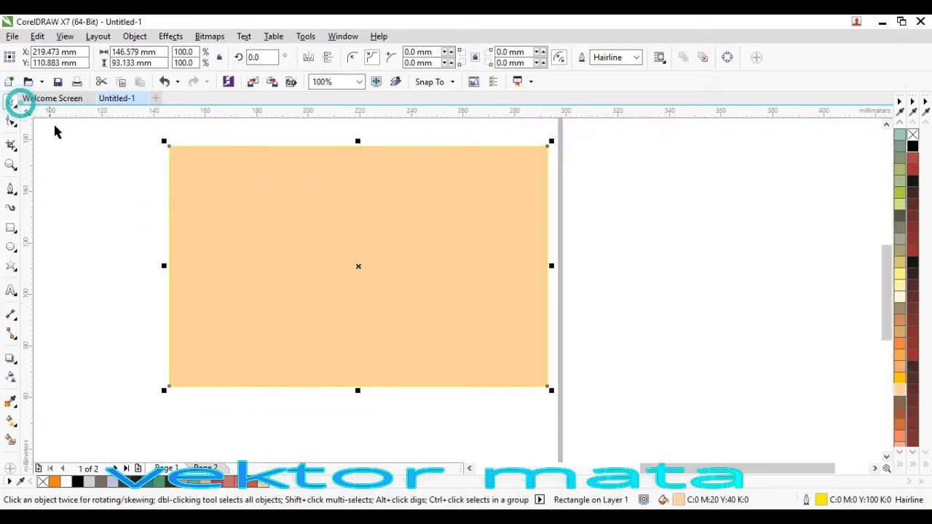
pyautogui.hotkey('shift', 'pagedown')
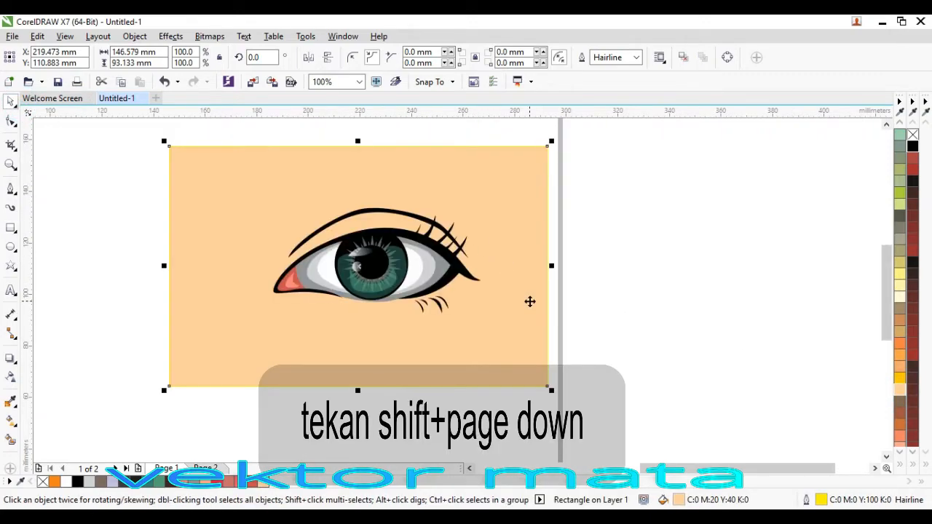
pyautogui.scroll(-1, 463, 317)
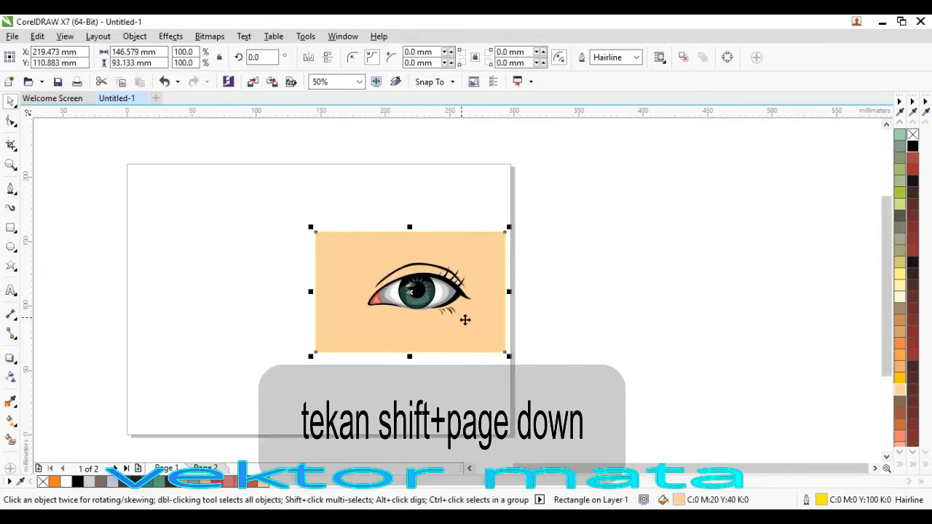
pyautogui.click(580, 313)
pyautogui.scroll(2, 429, 283)
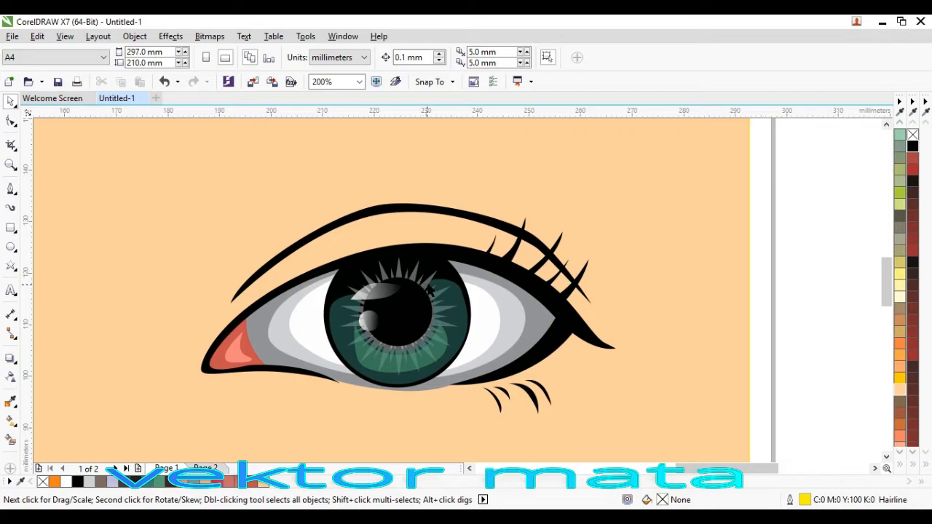
pyautogui.scroll(-3, 429, 290)
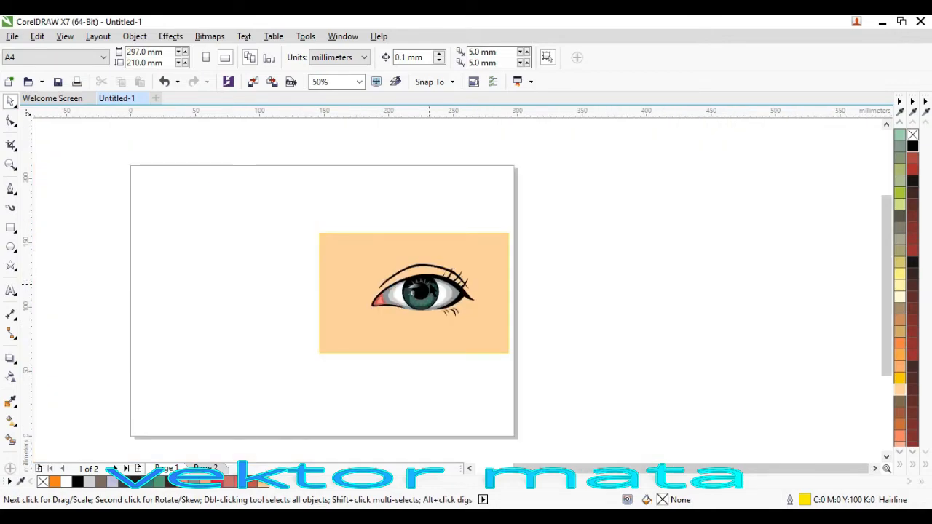